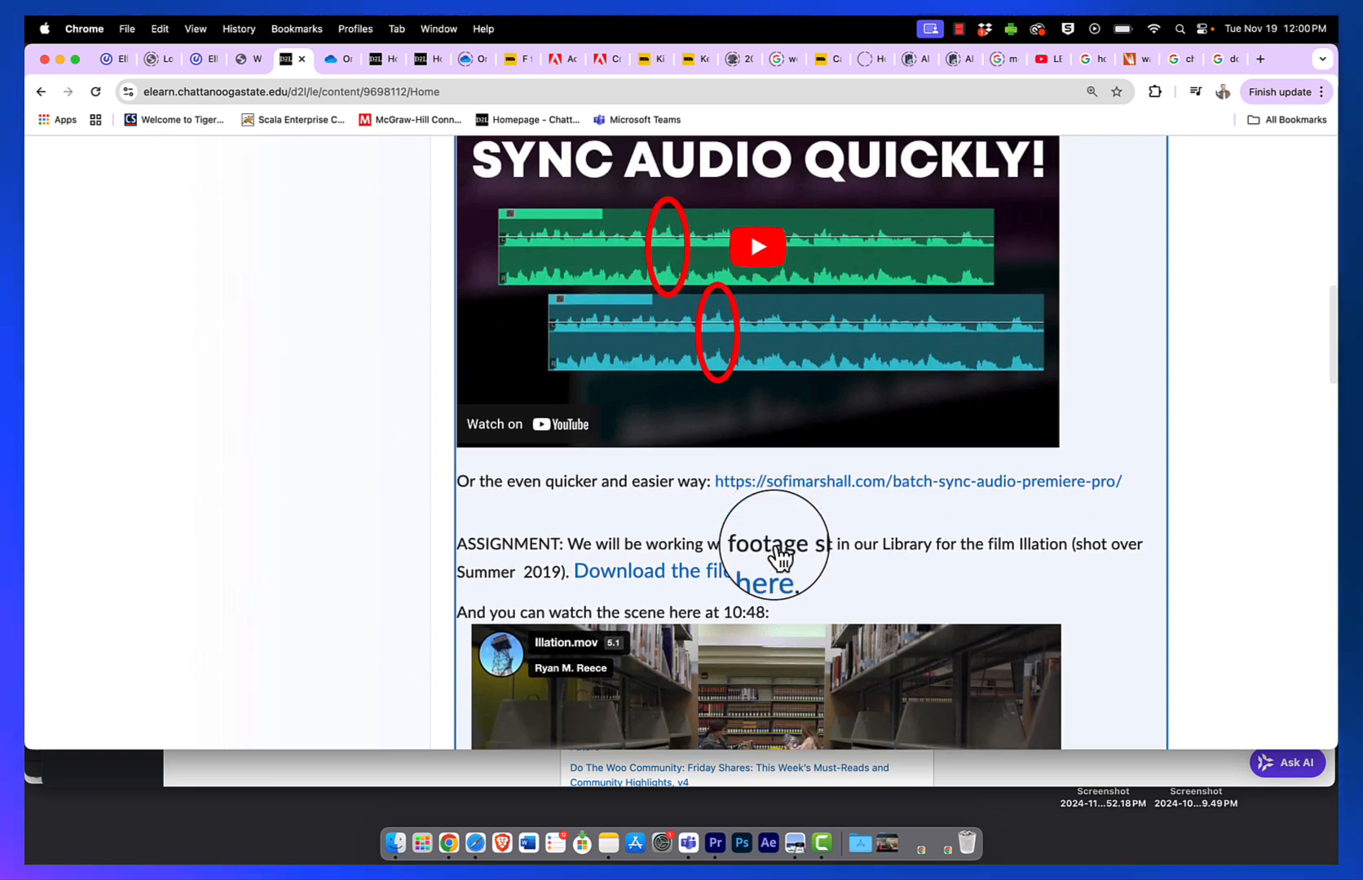
- From the assignment page's download section, switch to the OneDrive How To Video folder and select all its files
{"action": "scroll", "coordinate": [780, 558], "scroll_direction": "down", "scroll_amount": 2}
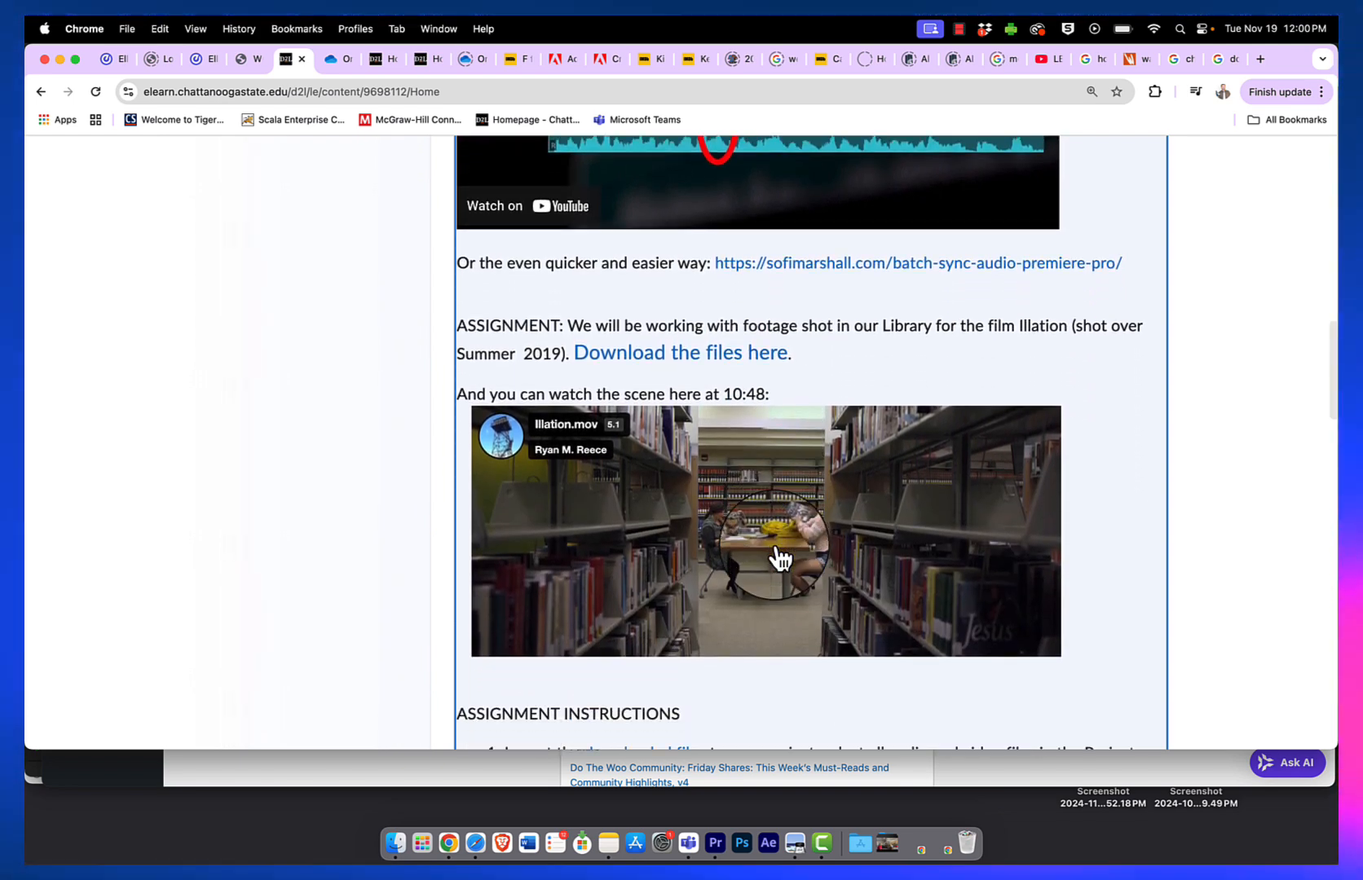
{"action": "left_click", "coordinate": [692, 355]}
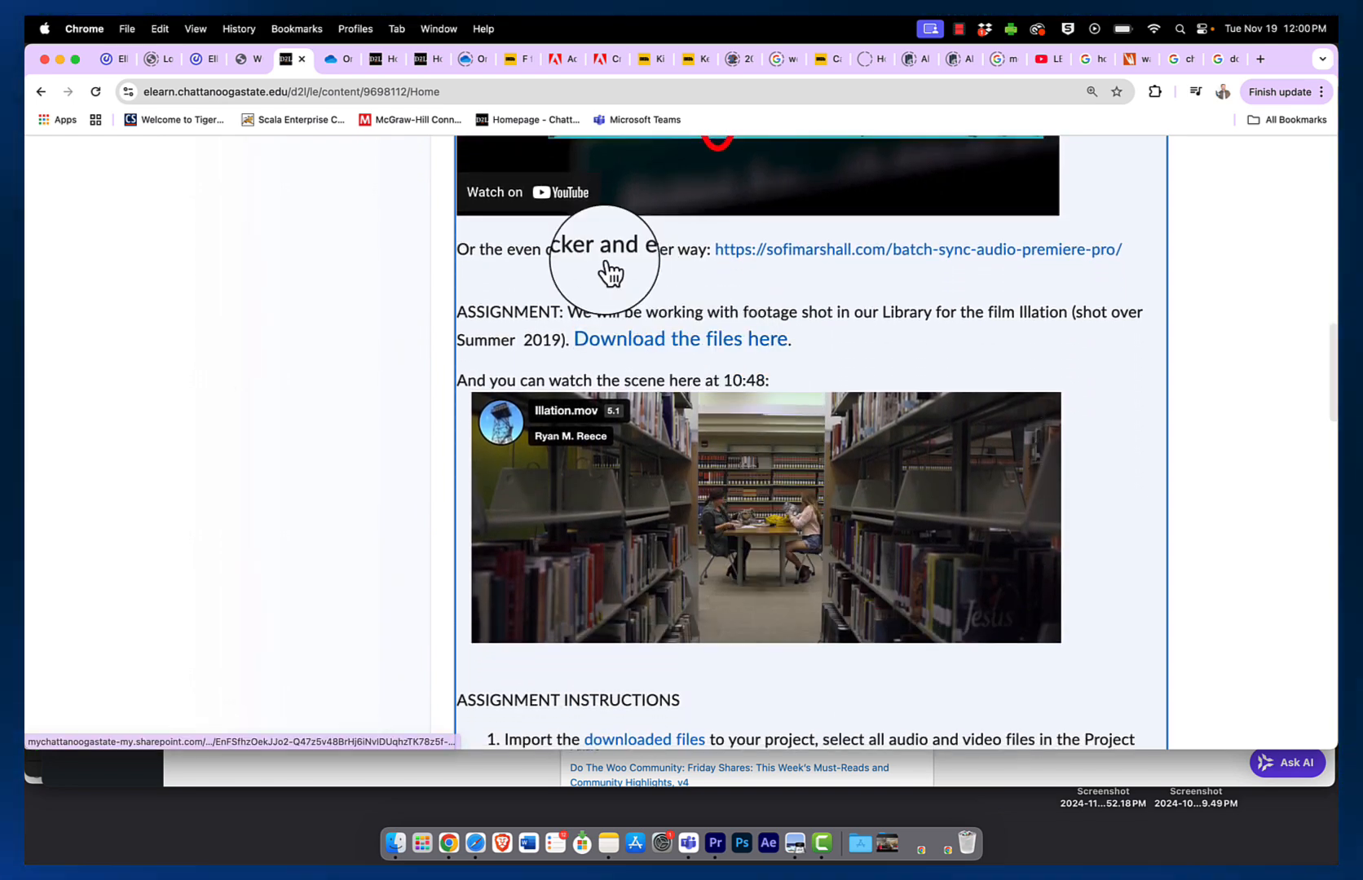
{"action": "left_click", "coordinate": [334, 59]}
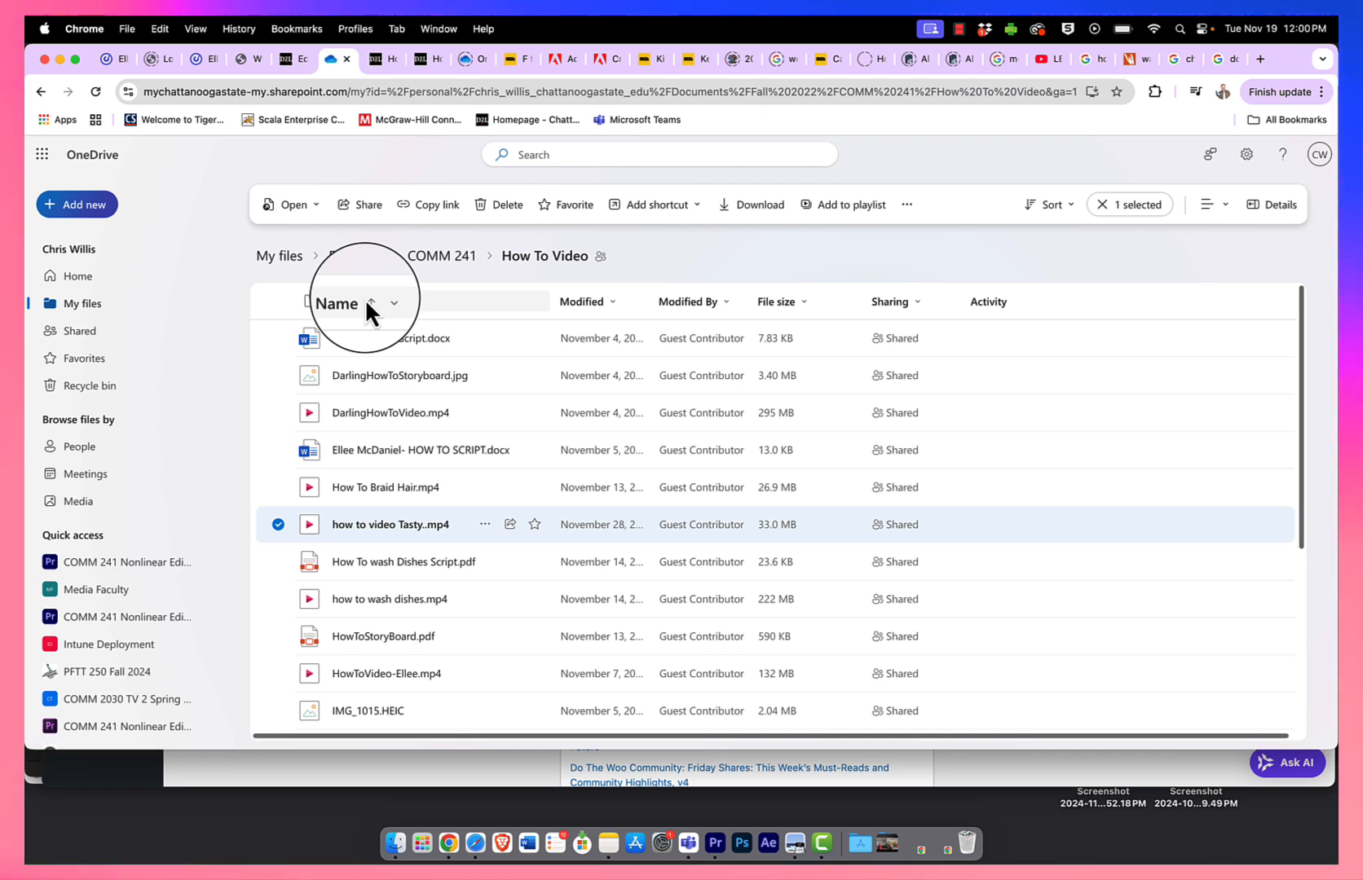
{"action": "left_click", "coordinate": [278, 301]}
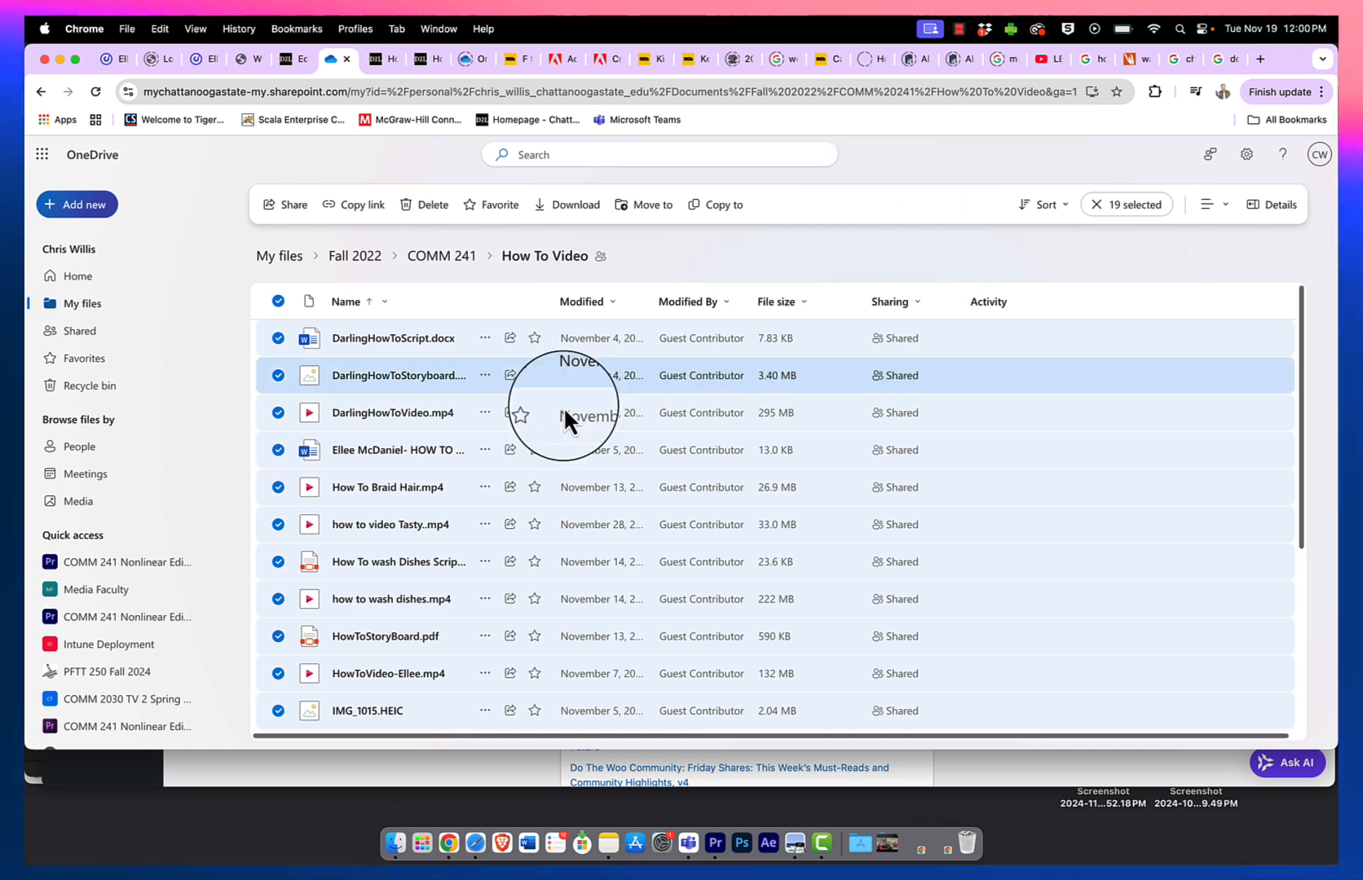
{"action": "scroll", "coordinate": [566, 490], "scroll_direction": "down", "scroll_amount": 5}
{"action": "scroll", "coordinate": [566, 490], "scroll_direction": "up", "scroll_amount": 5}
{"action": "scroll", "coordinate": [566, 490], "scroll_direction": "up", "scroll_amount": 1}
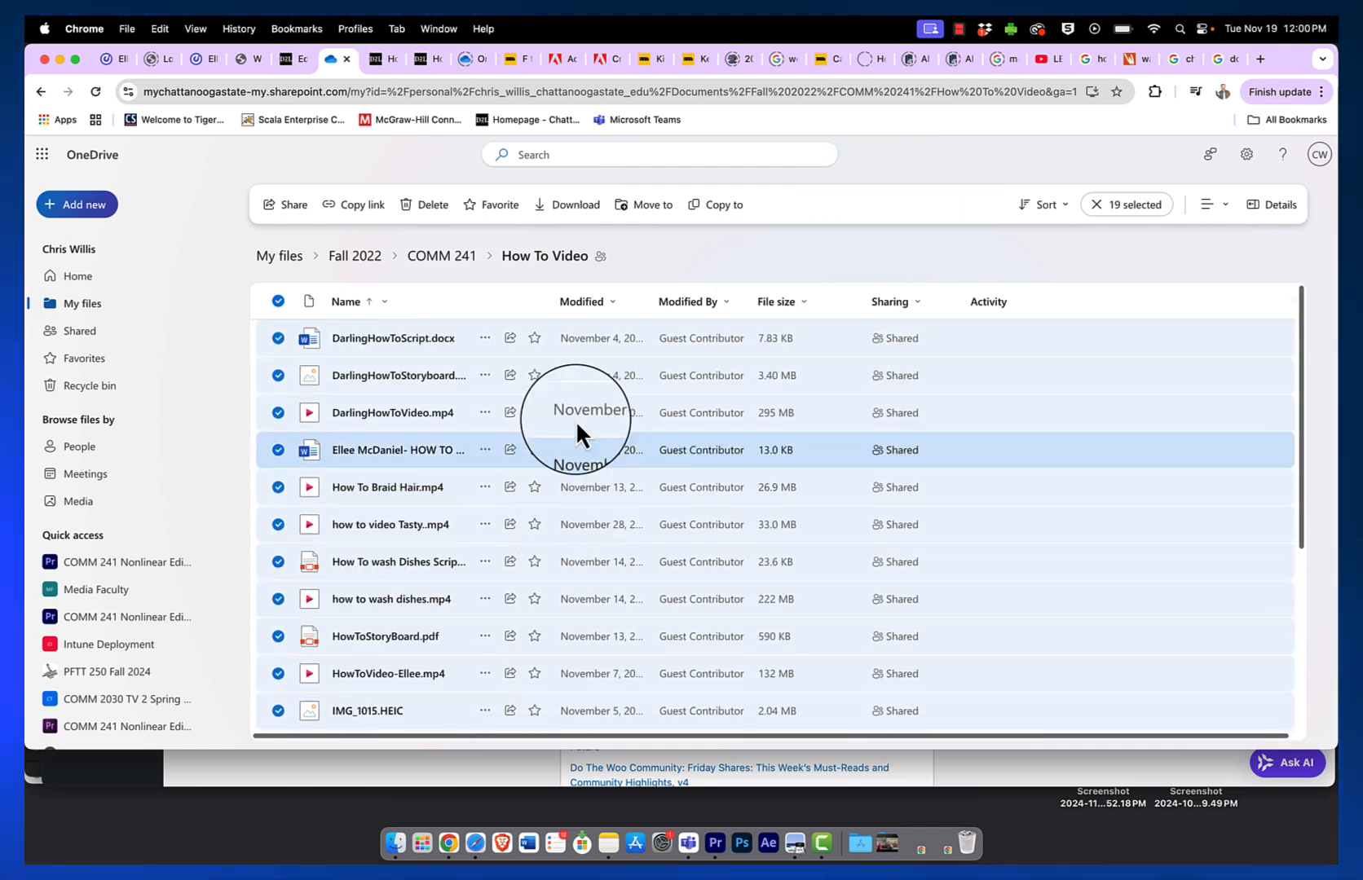
- Switch to Finder, look through the OneDrive_2_11-18-2024 folder and preview Script Illation.pdf
{"action": "key", "text": "super+Tab"}
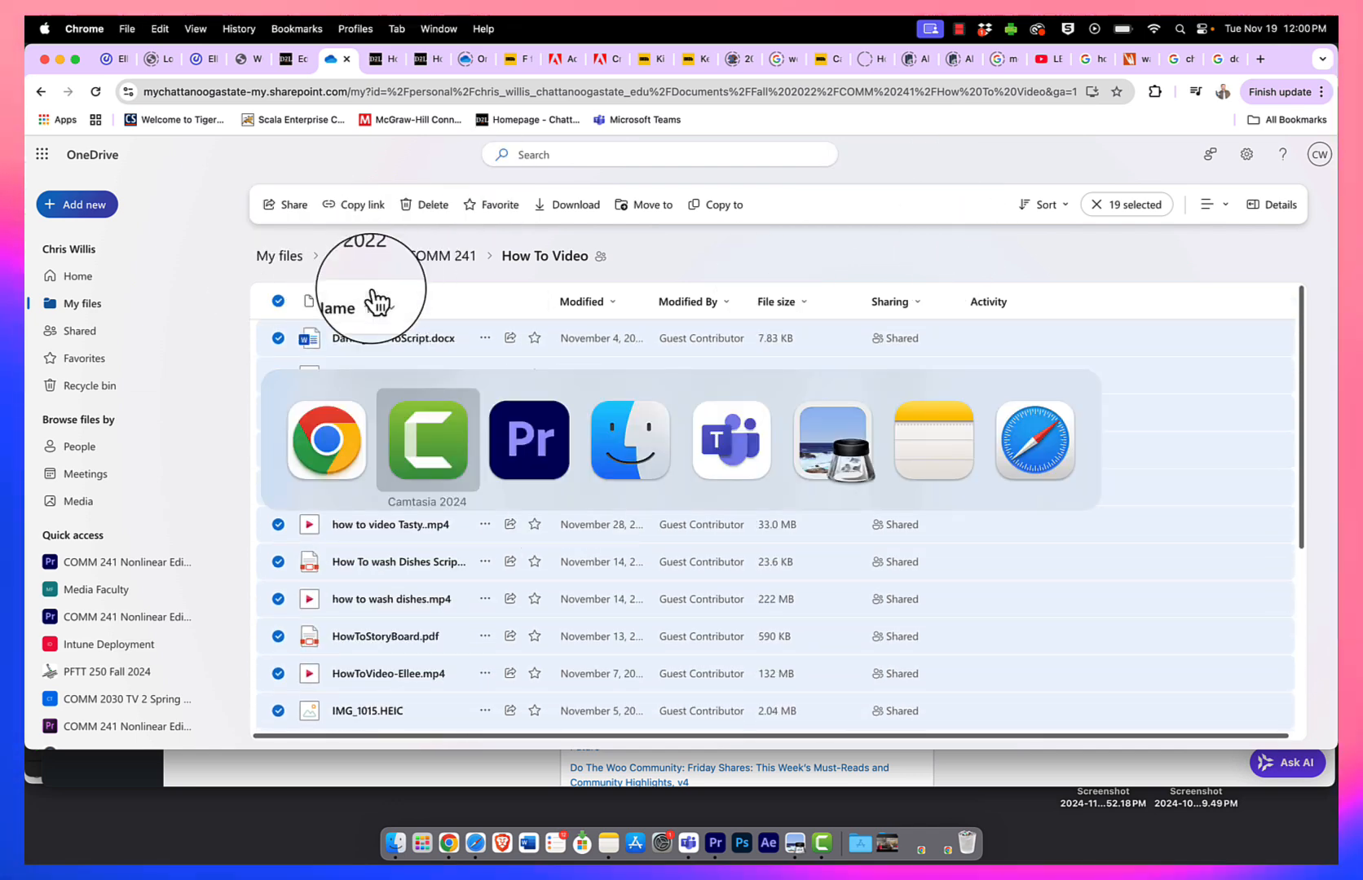
{"action": "key", "text": "super+Tab"}
{"action": "key", "text": "super+Tab"}
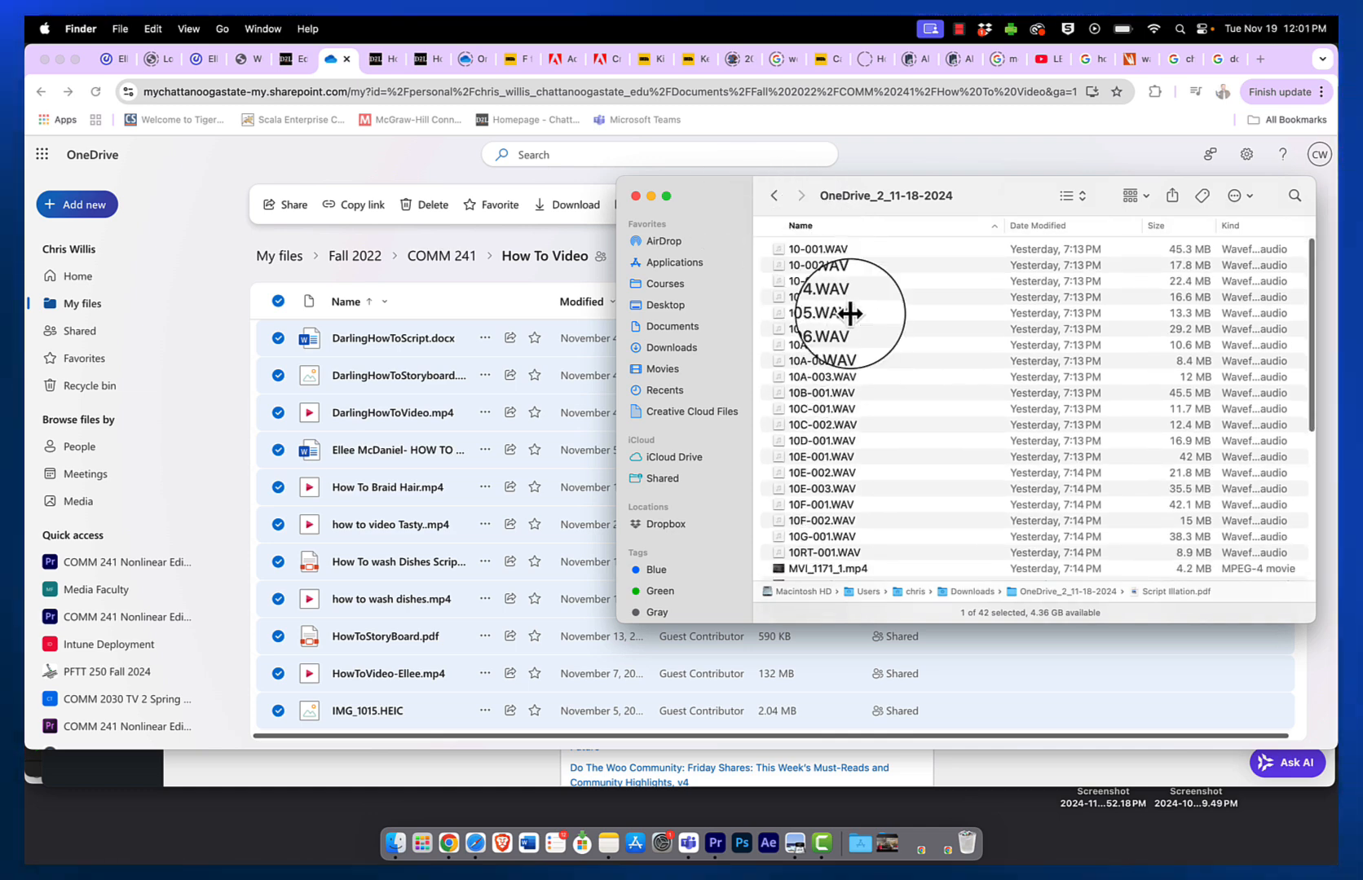
{"action": "scroll", "coordinate": [848, 462], "scroll_direction": "down", "scroll_amount": 5}
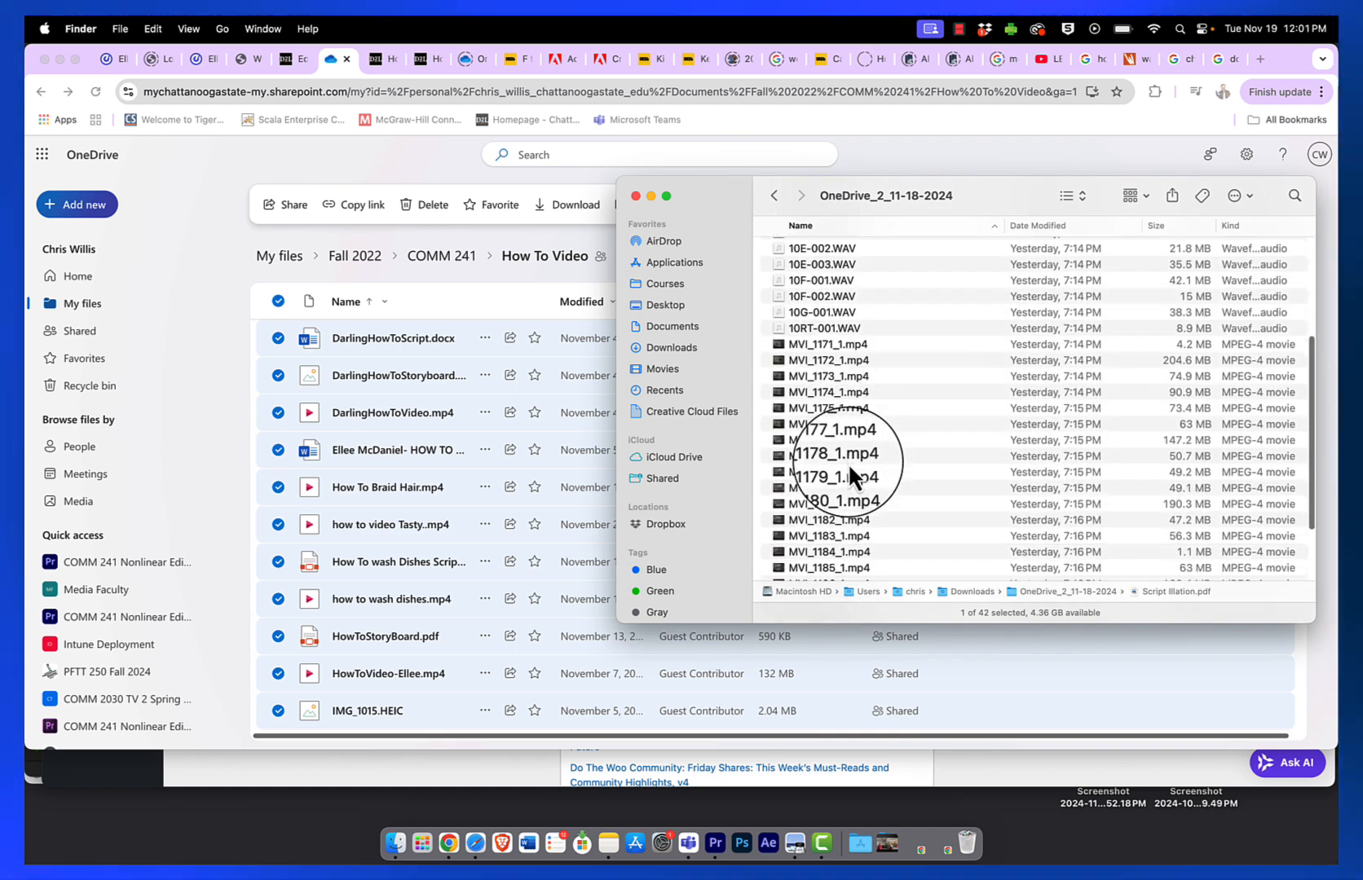
{"action": "scroll", "coordinate": [848, 462], "scroll_direction": "down", "scroll_amount": 5}
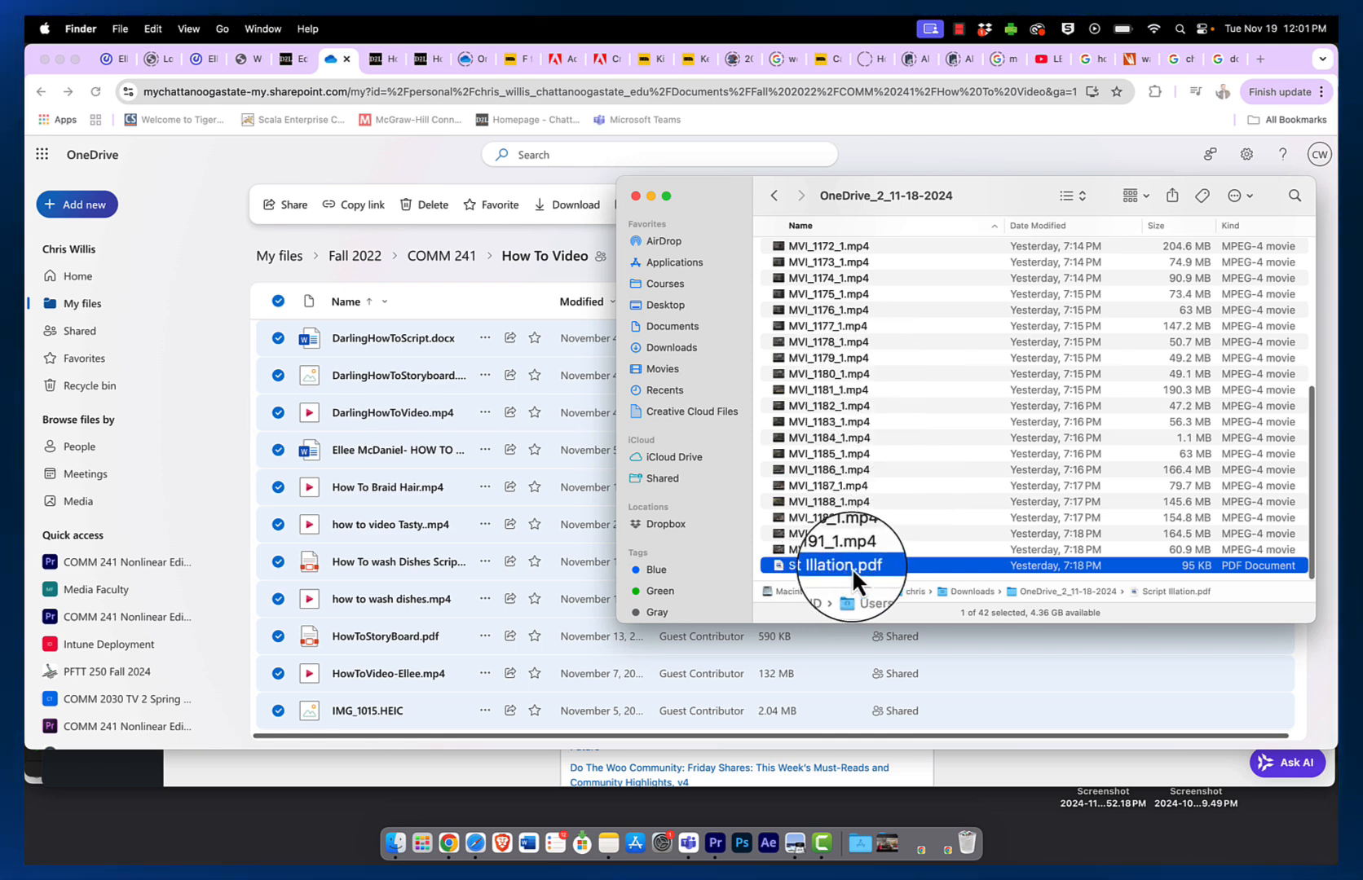
{"action": "key", "text": "space"}
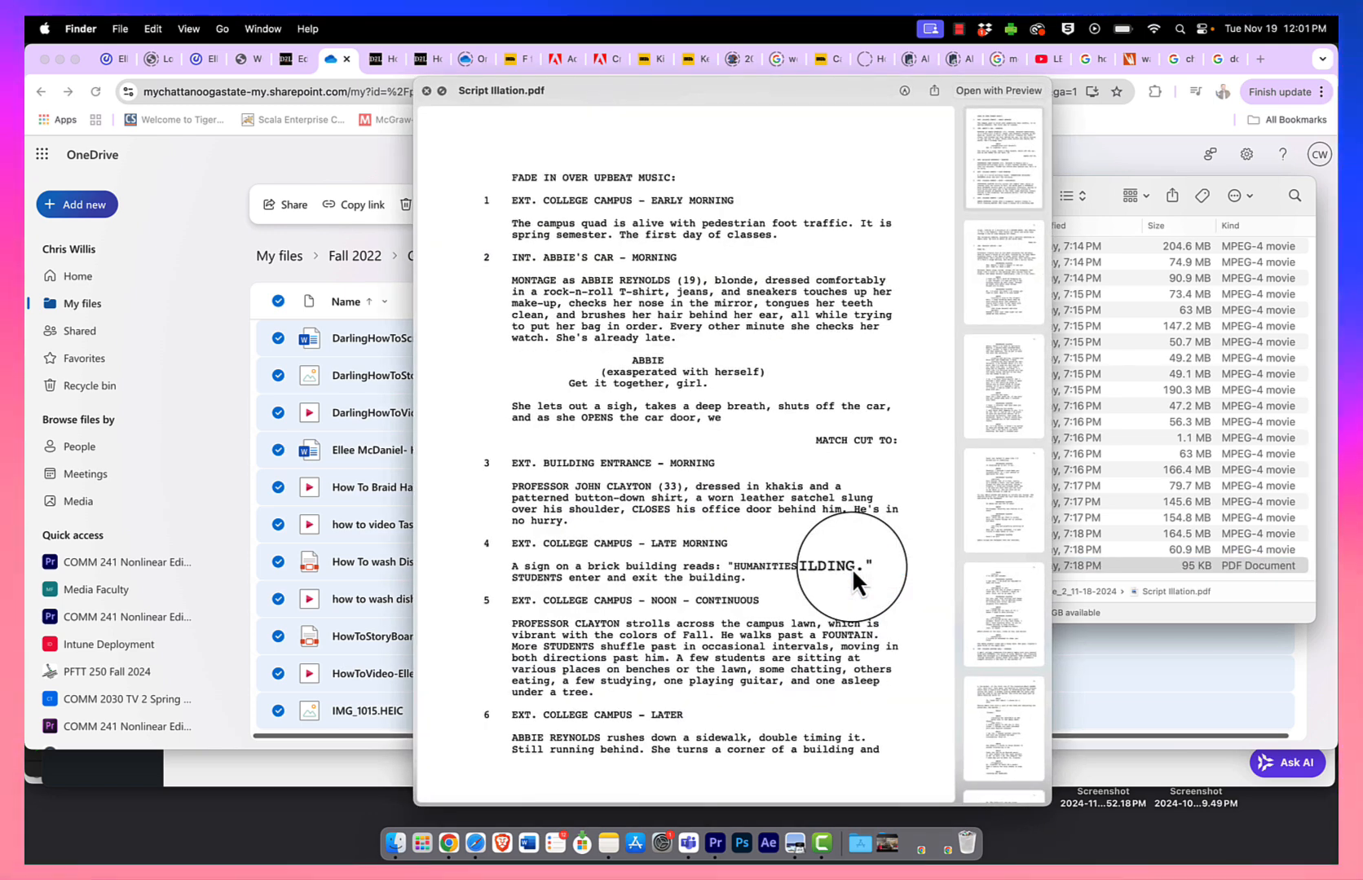
{"action": "key", "text": "space"}
- Import all files from the OneDrive_2_11-18-2024 Finder folder into the WillisFilmScene project in Premiere Pro, dismissing the import failure notice
{"action": "key", "text": "super+Tab"}
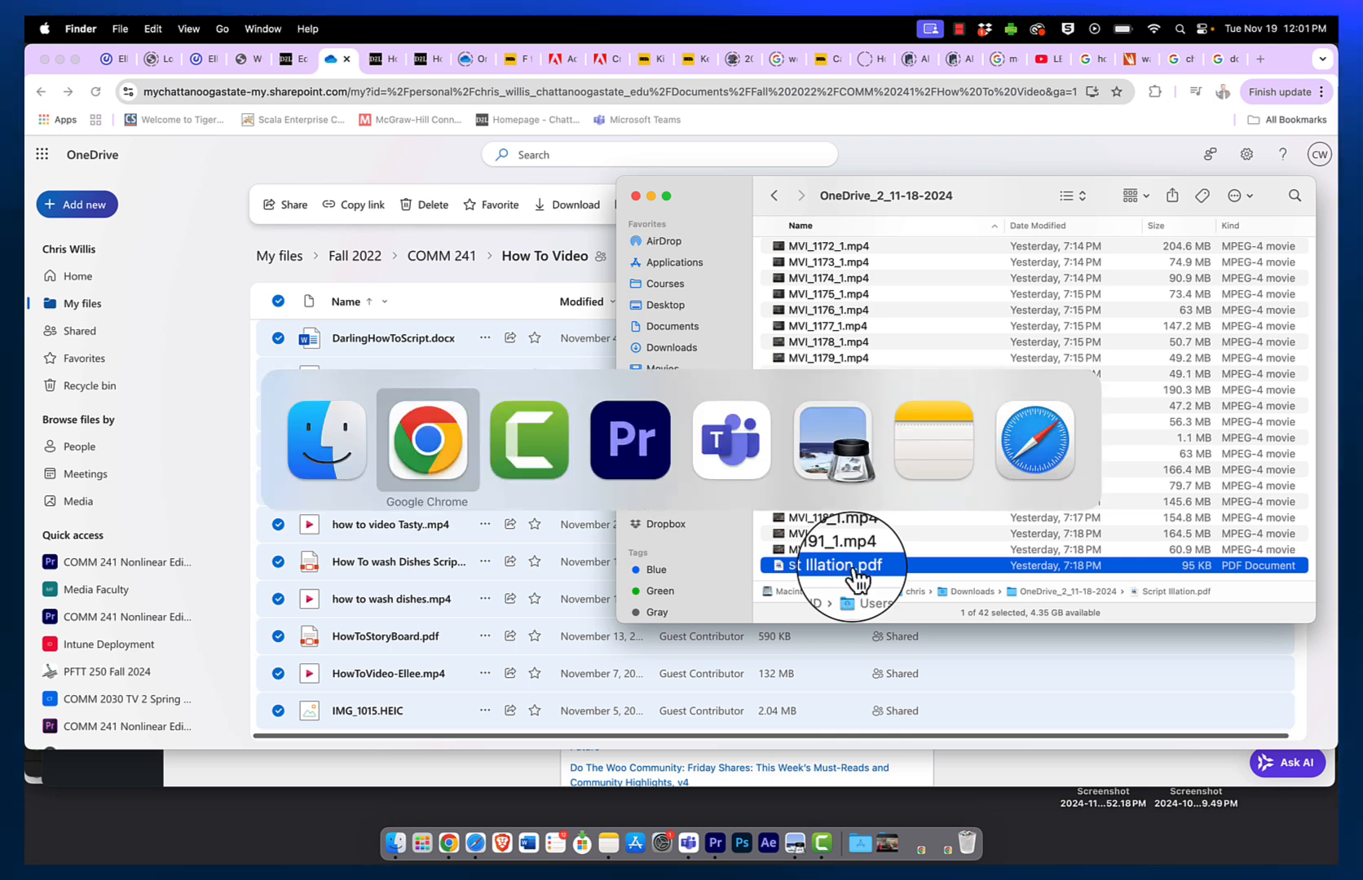
{"action": "key", "text": "super+Tab"}
{"action": "key", "text": "super+Tab"}
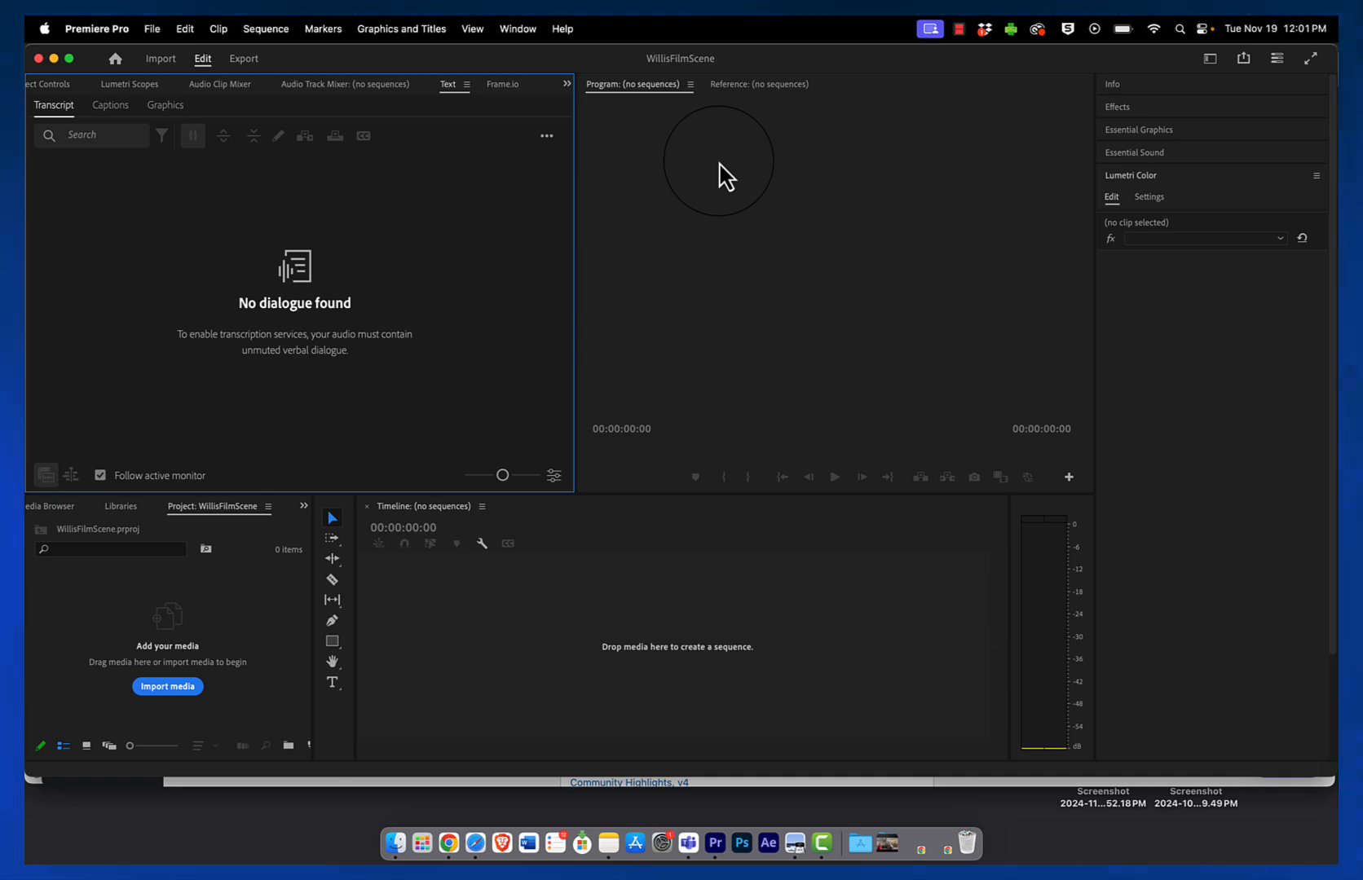
{"action": "key", "text": "super+Tab"}
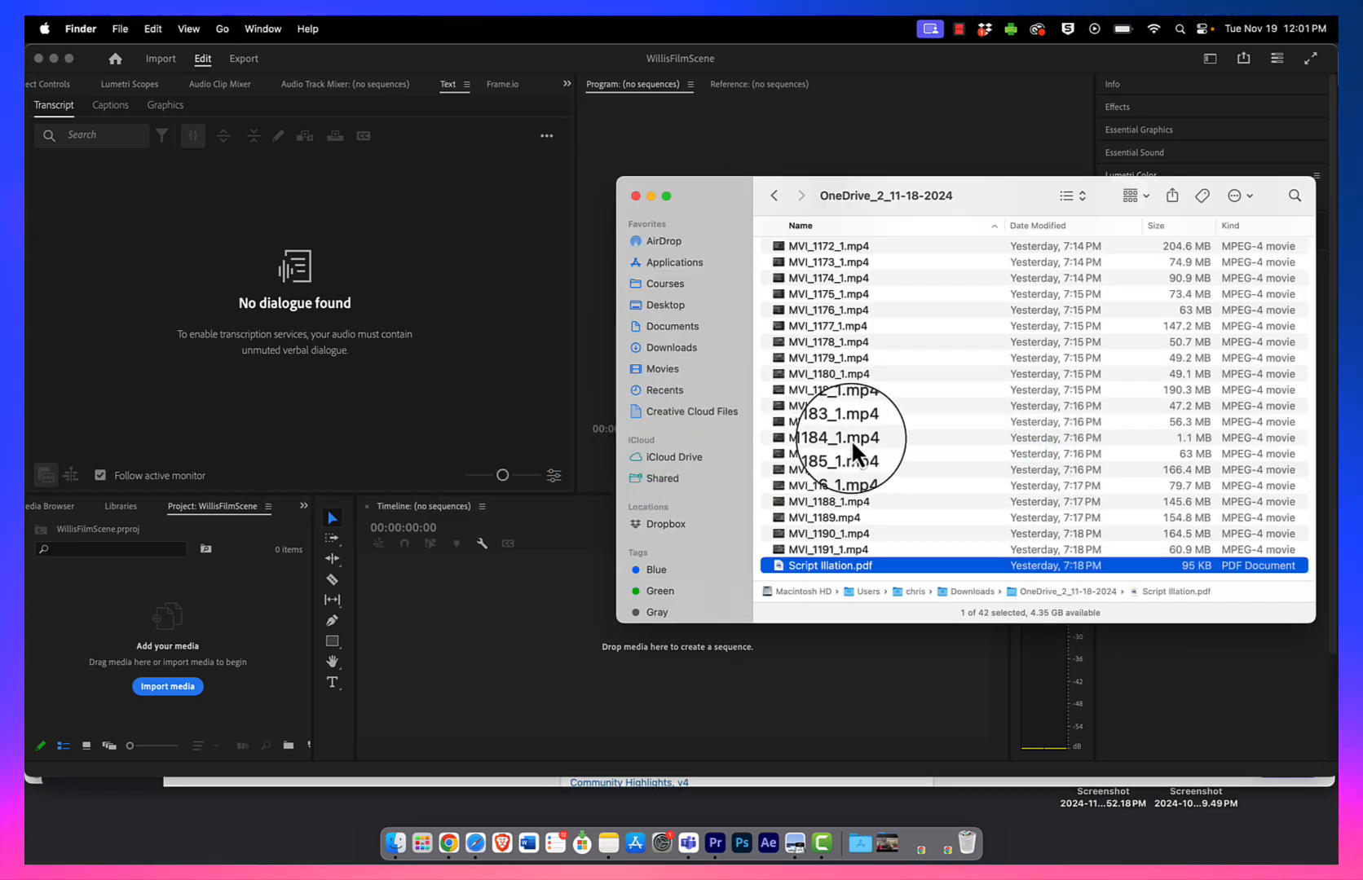
{"action": "left_click", "coordinate": [855, 437]}
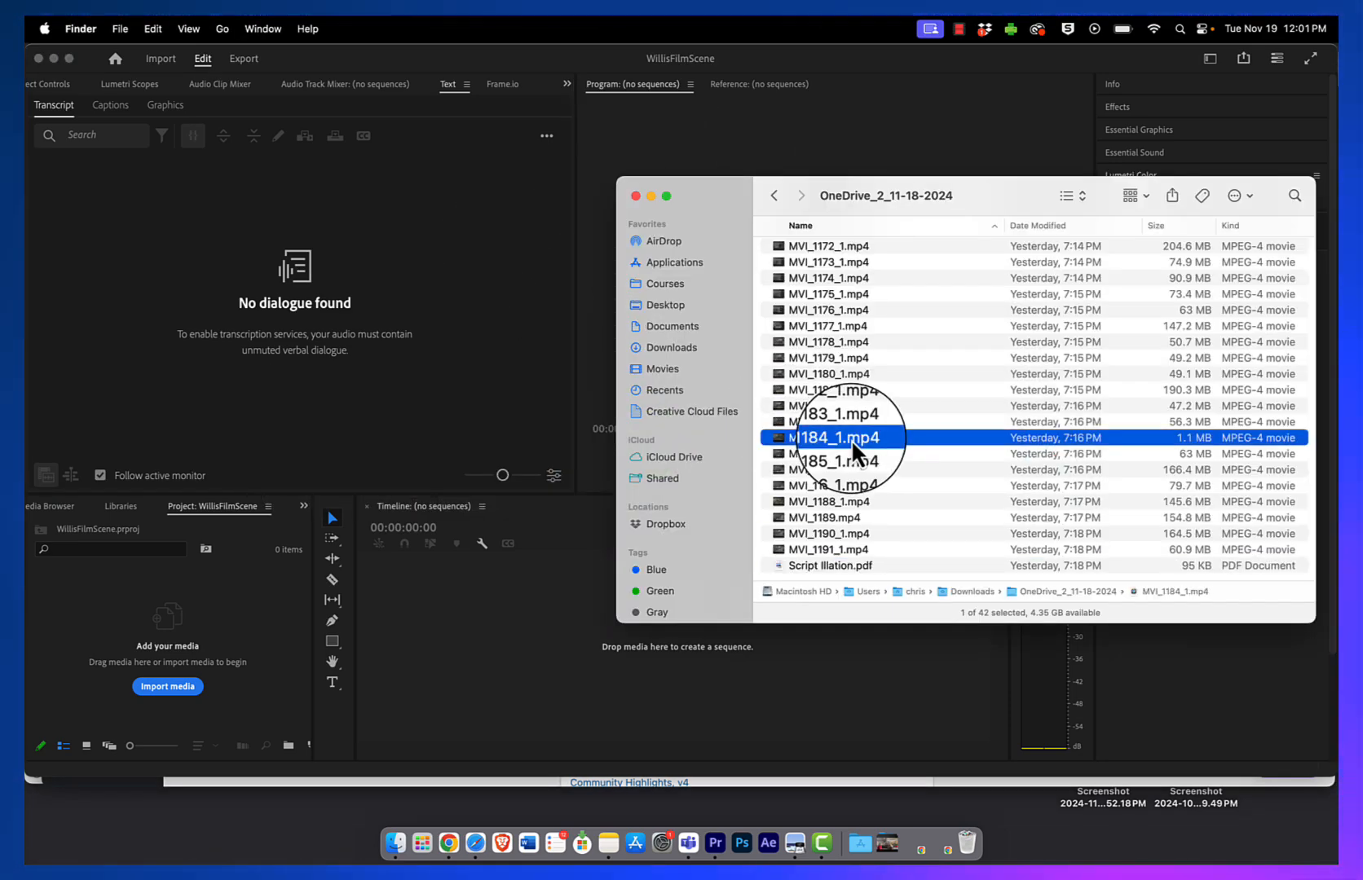
{"action": "key", "text": "super+a"}
{"action": "left_click_drag", "start_coordinate": [833, 453], "coordinate": [245, 638]}
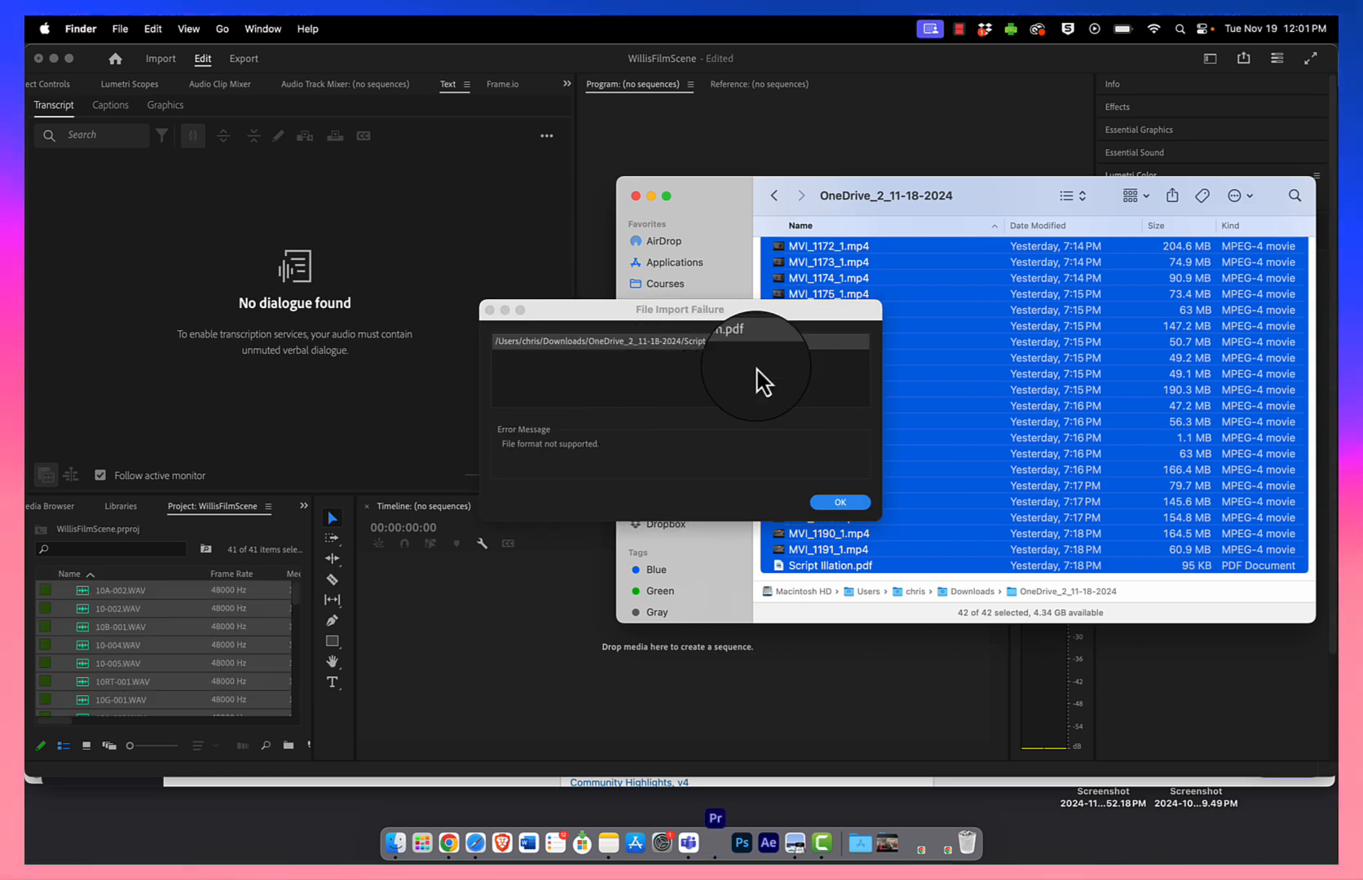
{"action": "left_click", "coordinate": [841, 502]}
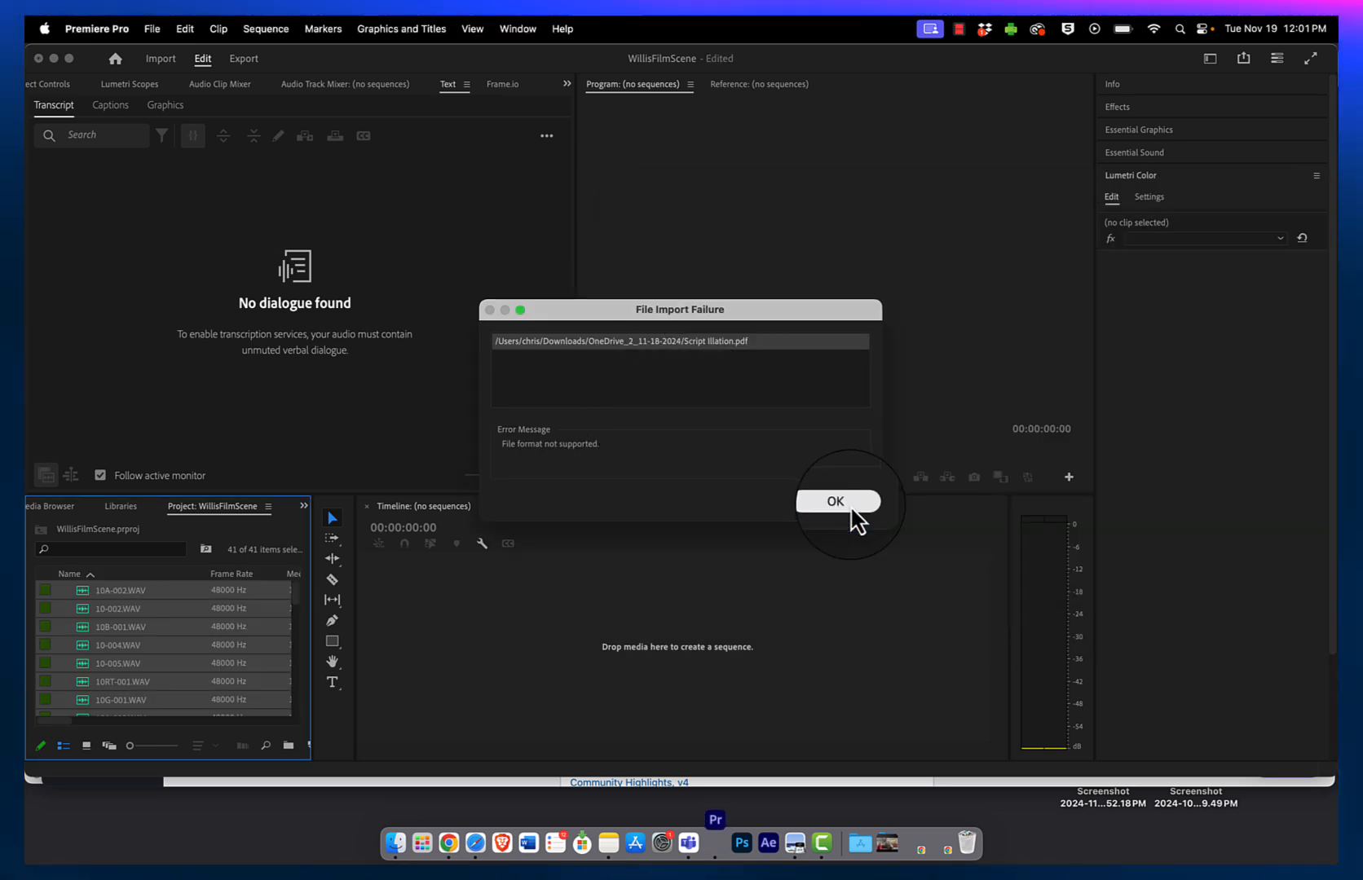
{"action": "left_click", "coordinate": [848, 504]}
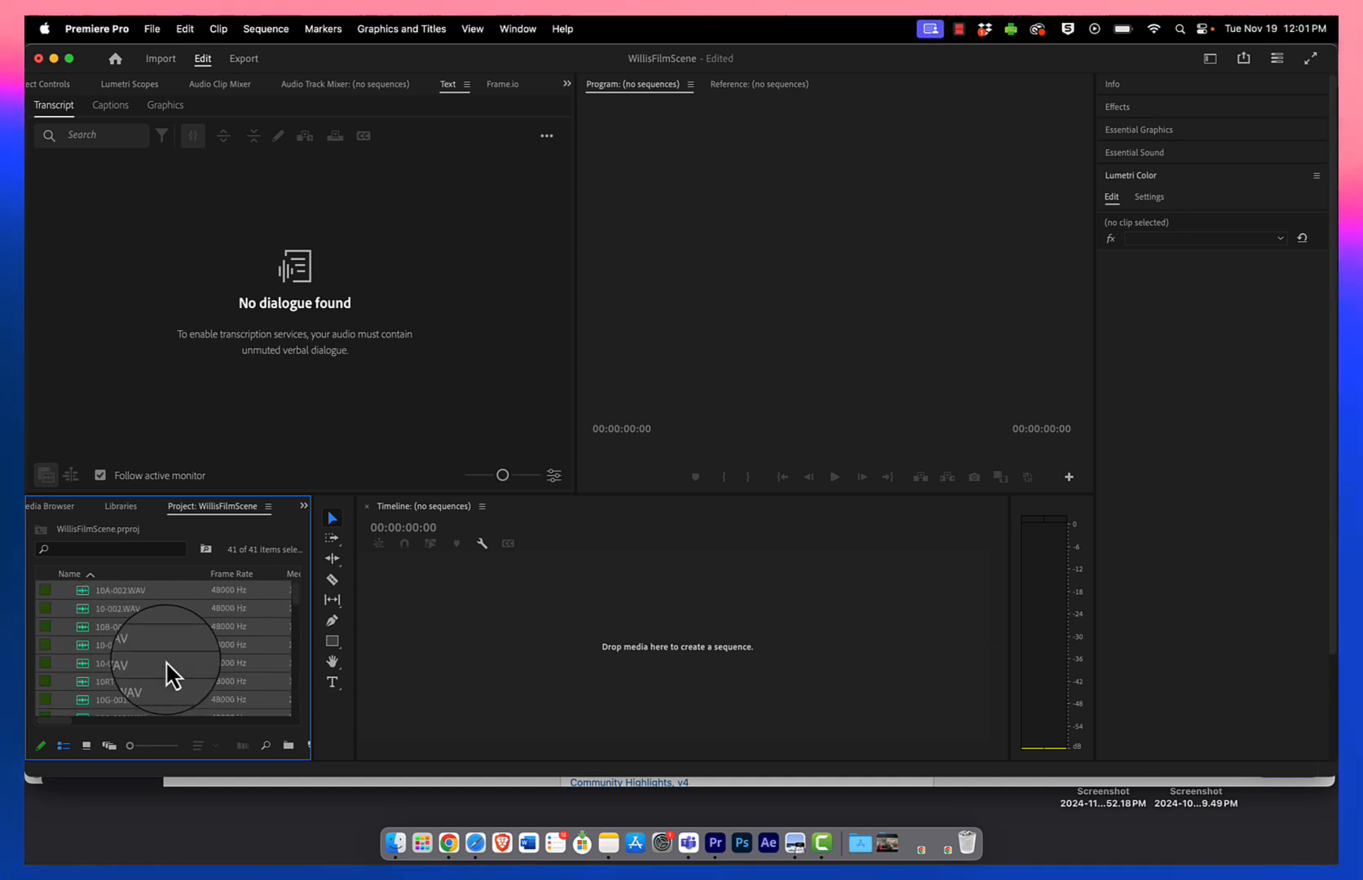
- Create multi-camera source sequences from all imported clips, synchronized by audio track channel 1 and named with the video clip name plus SyncSound
{"action": "right_click", "coordinate": [116, 646]}
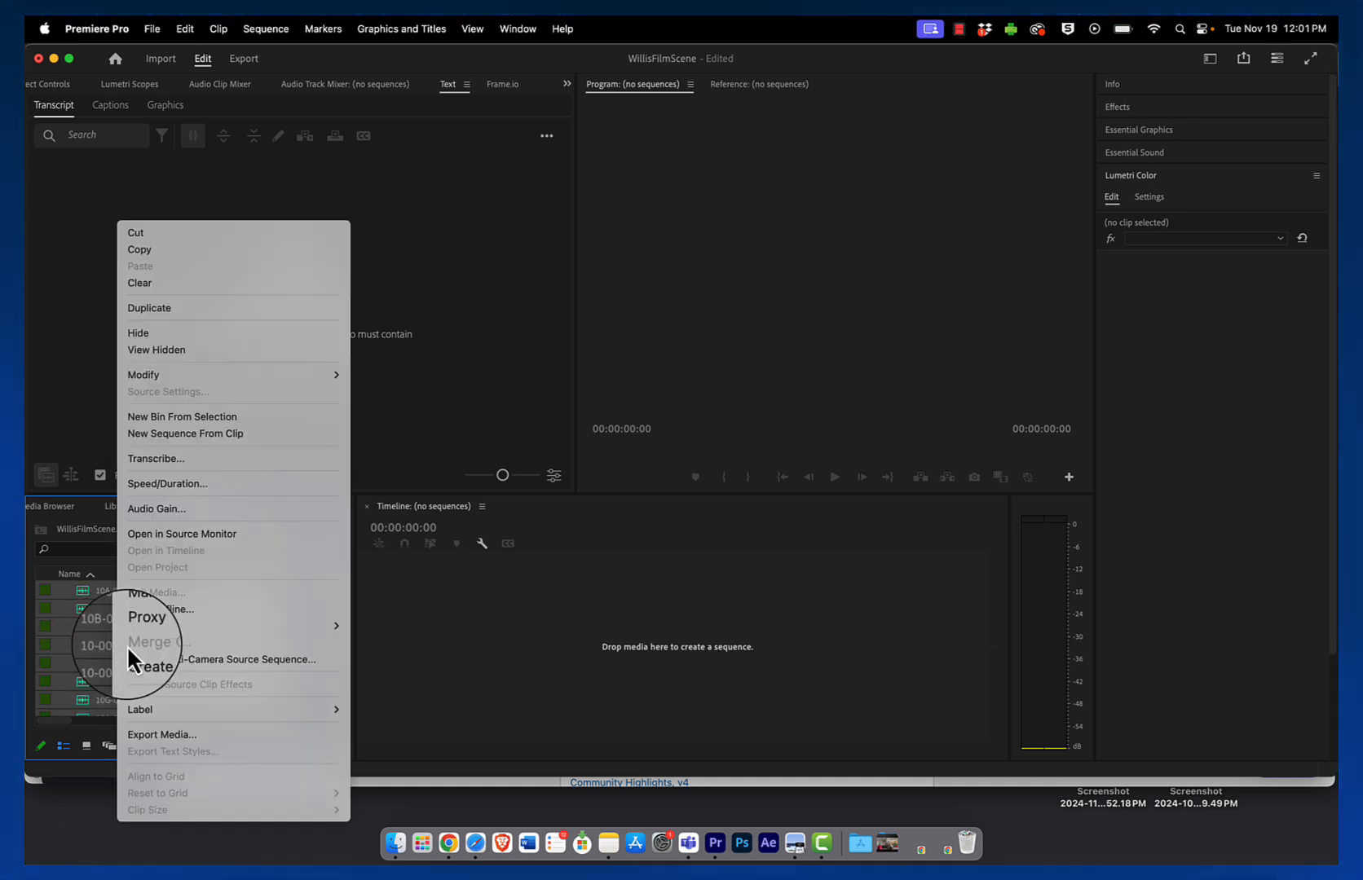
{"action": "left_click", "coordinate": [216, 662]}
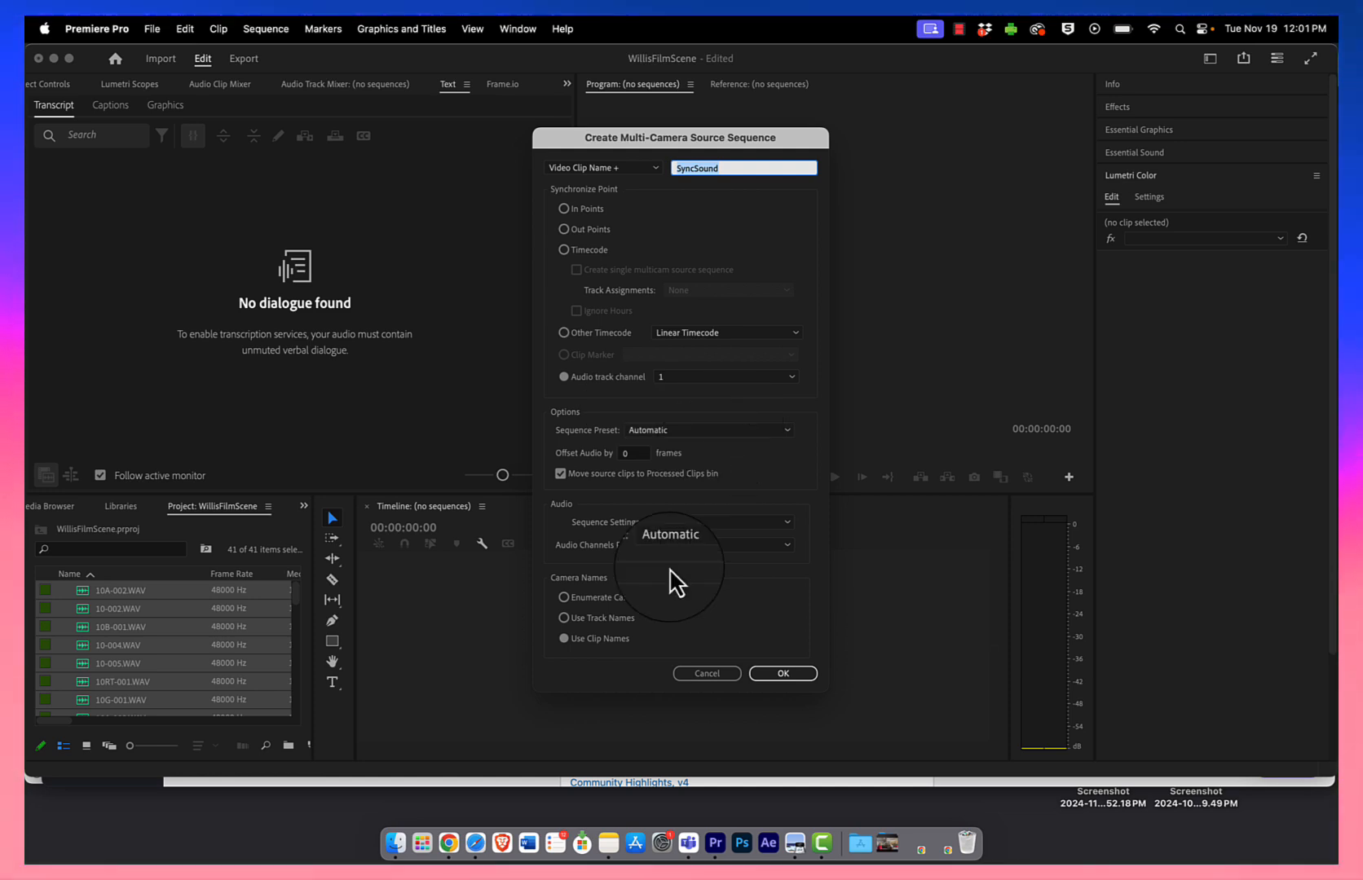
{"action": "left_click", "coordinate": [791, 674]}
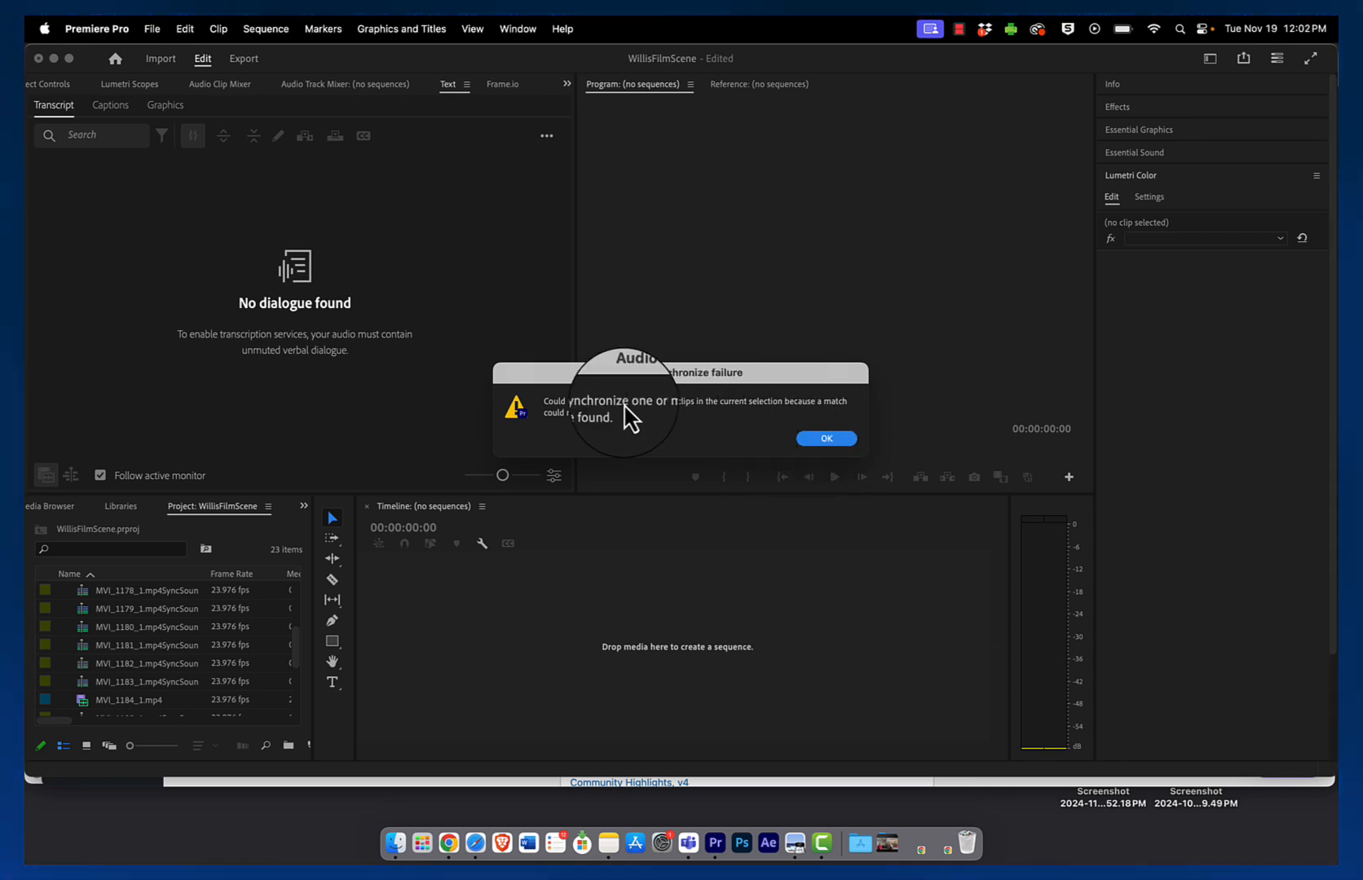
{"action": "left_click", "coordinate": [824, 439]}
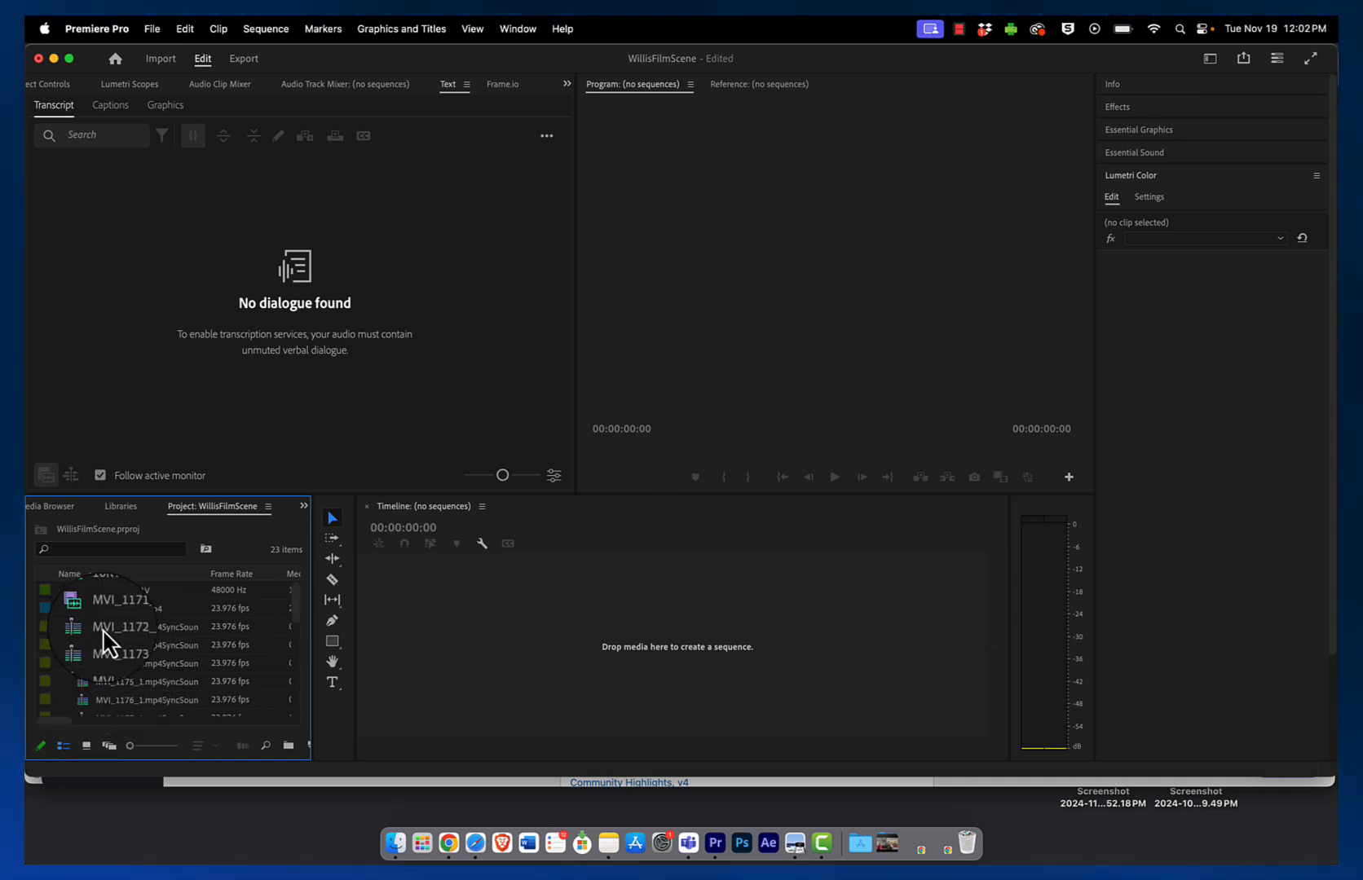
- Open the MVI_1172, MVI_1174 and MVI_1176 SyncSound sequences in the Source Monitor and scrub through MVI_1172 and MVI_1176
{"action": "double_click", "coordinate": [105, 630]}
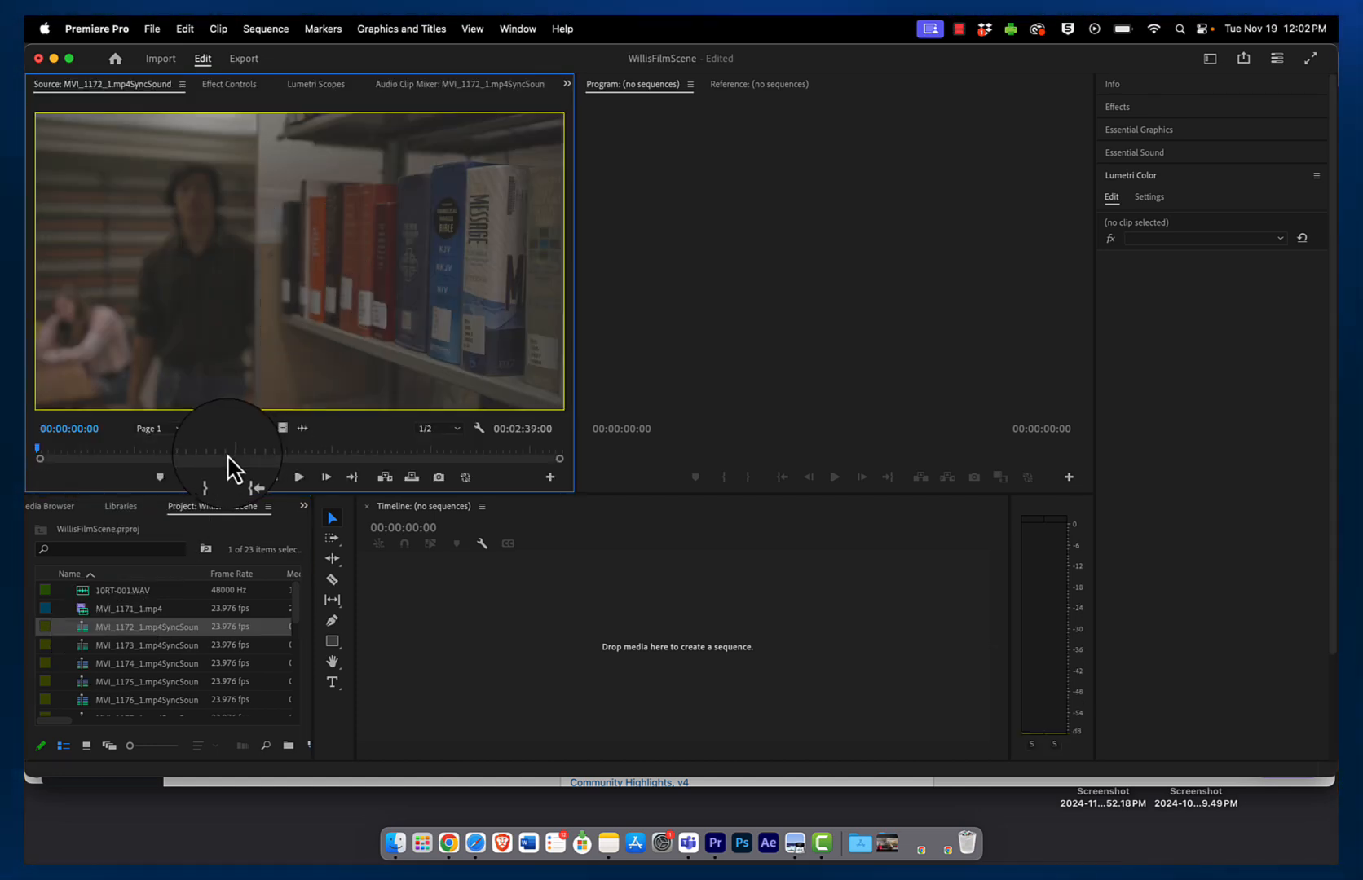
{"action": "mouse_move", "coordinate": [231, 450]}
{"action": "left_mouse_down"}
{"action": "mouse_move", "coordinate": [341, 447]}
{"action": "mouse_move", "coordinate": [184, 446]}
{"action": "mouse_move", "coordinate": [139, 451]}
{"action": "mouse_move", "coordinate": [338, 447]}
{"action": "mouse_move", "coordinate": [113, 471]}
{"action": "mouse_move", "coordinate": [225, 469]}
{"action": "left_mouse_up"}
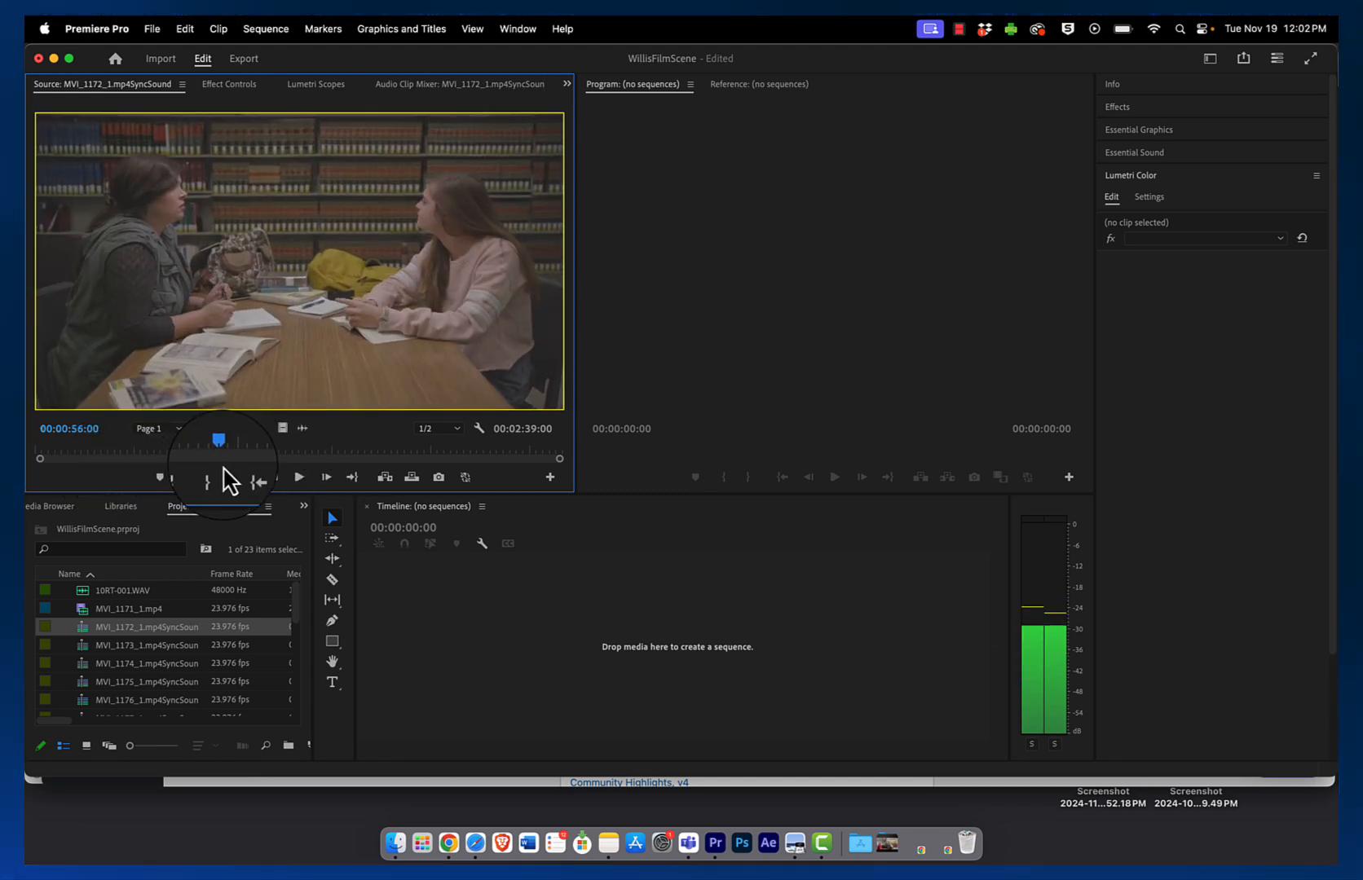
{"action": "double_click", "coordinate": [81, 663]}
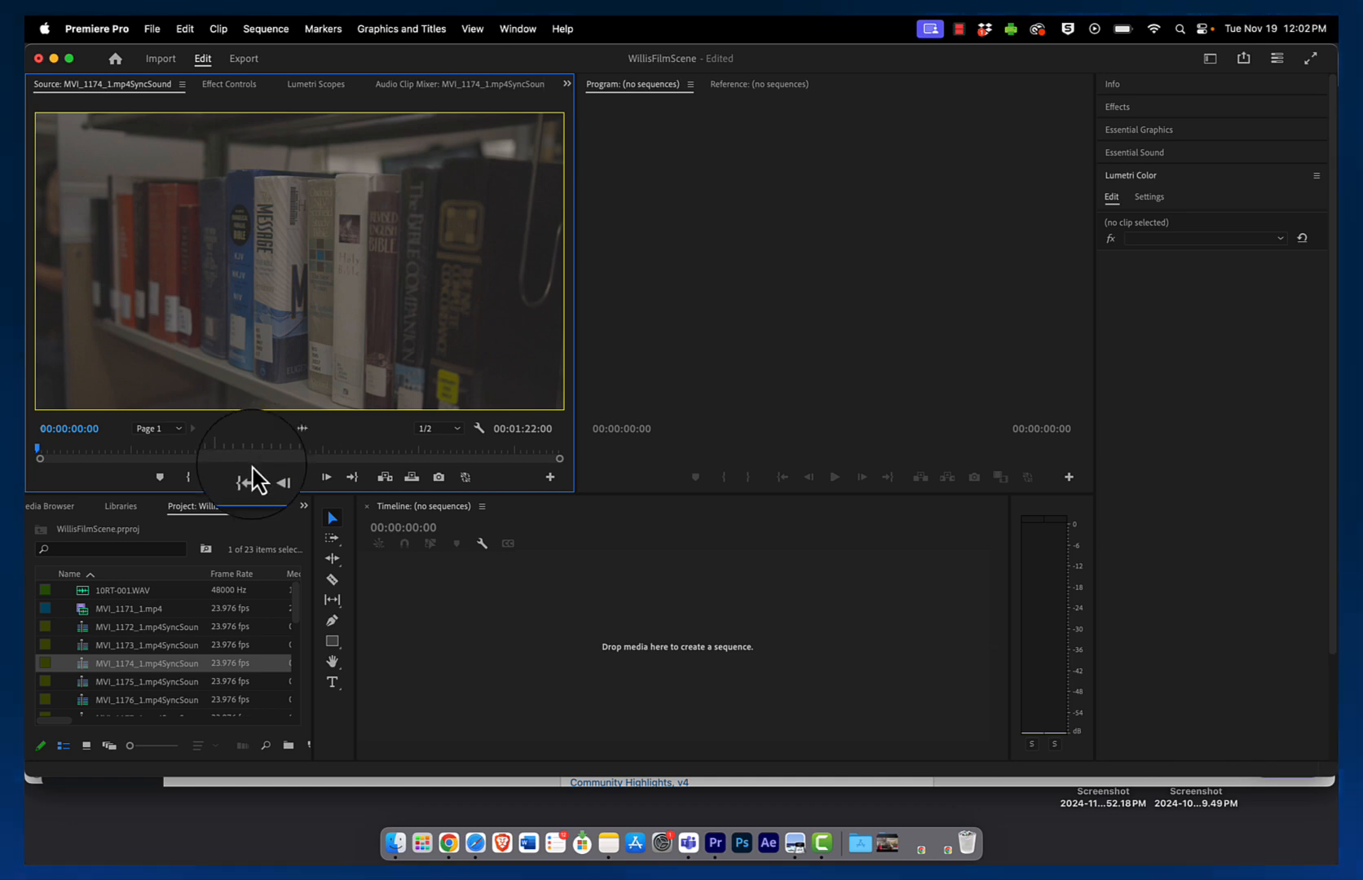
{"action": "double_click", "coordinate": [83, 700]}
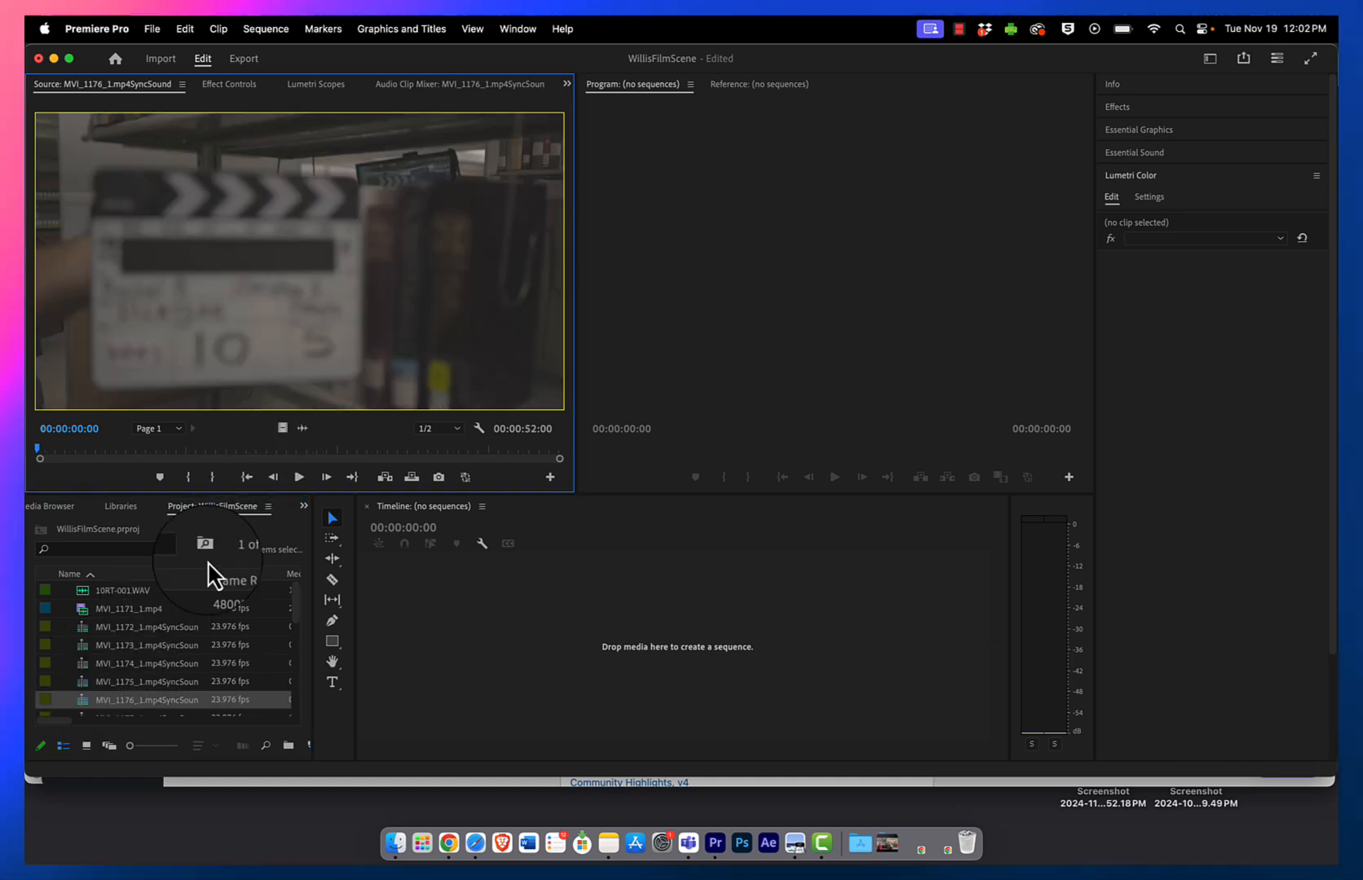
{"action": "left_click_drag", "start_coordinate": [273, 450], "coordinate": [447, 460]}
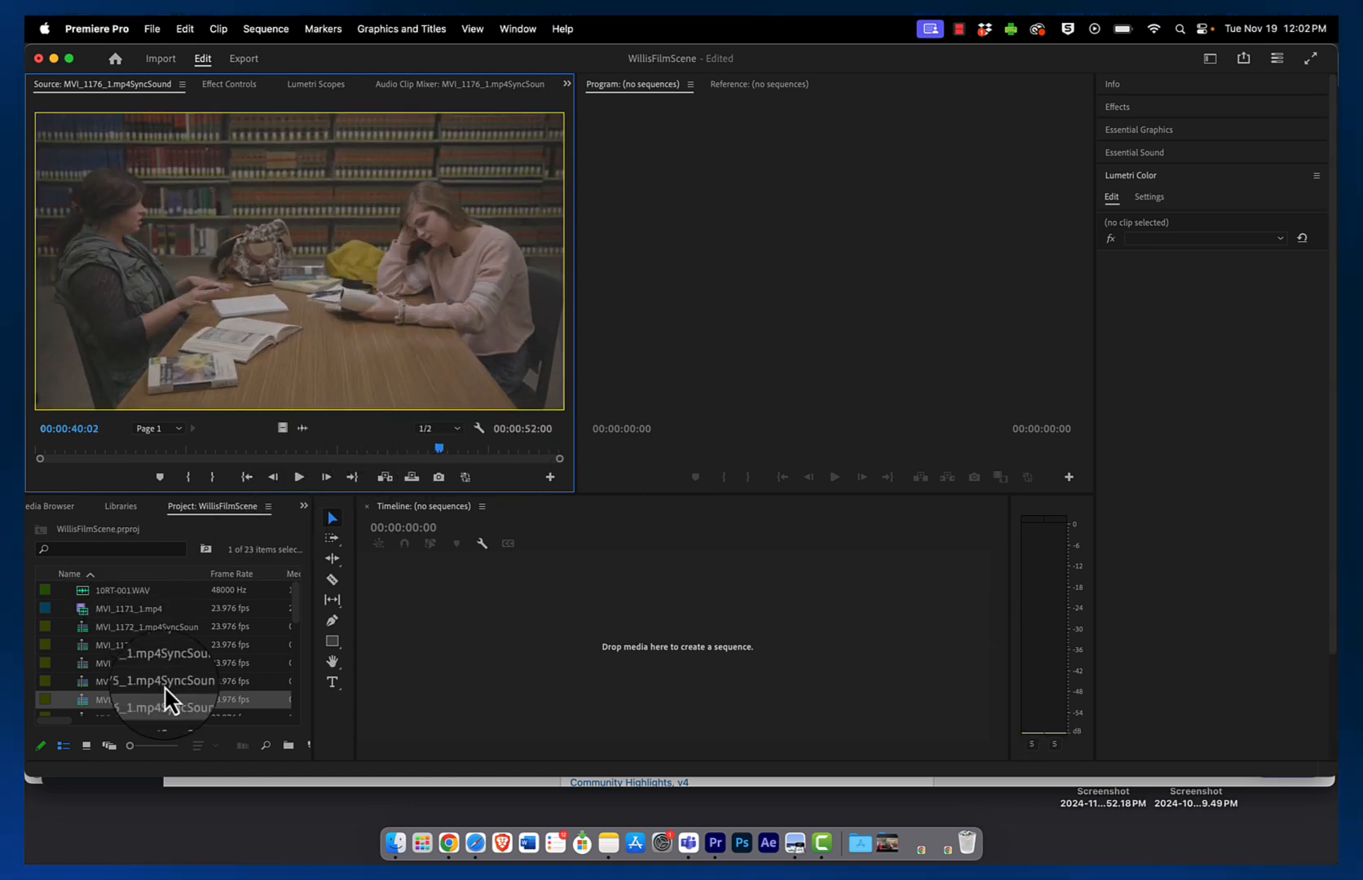
- Review the MVI_1181, MVI_1182, MVI_1183, MVI_1187 and MVI_1186 SyncSound sequences in the Source Monitor, scrubbing through MVI_1186
{"action": "scroll", "coordinate": [167, 699], "scroll_direction": "down", "scroll_amount": 4}
{"action": "double_click", "coordinate": [88, 645]}
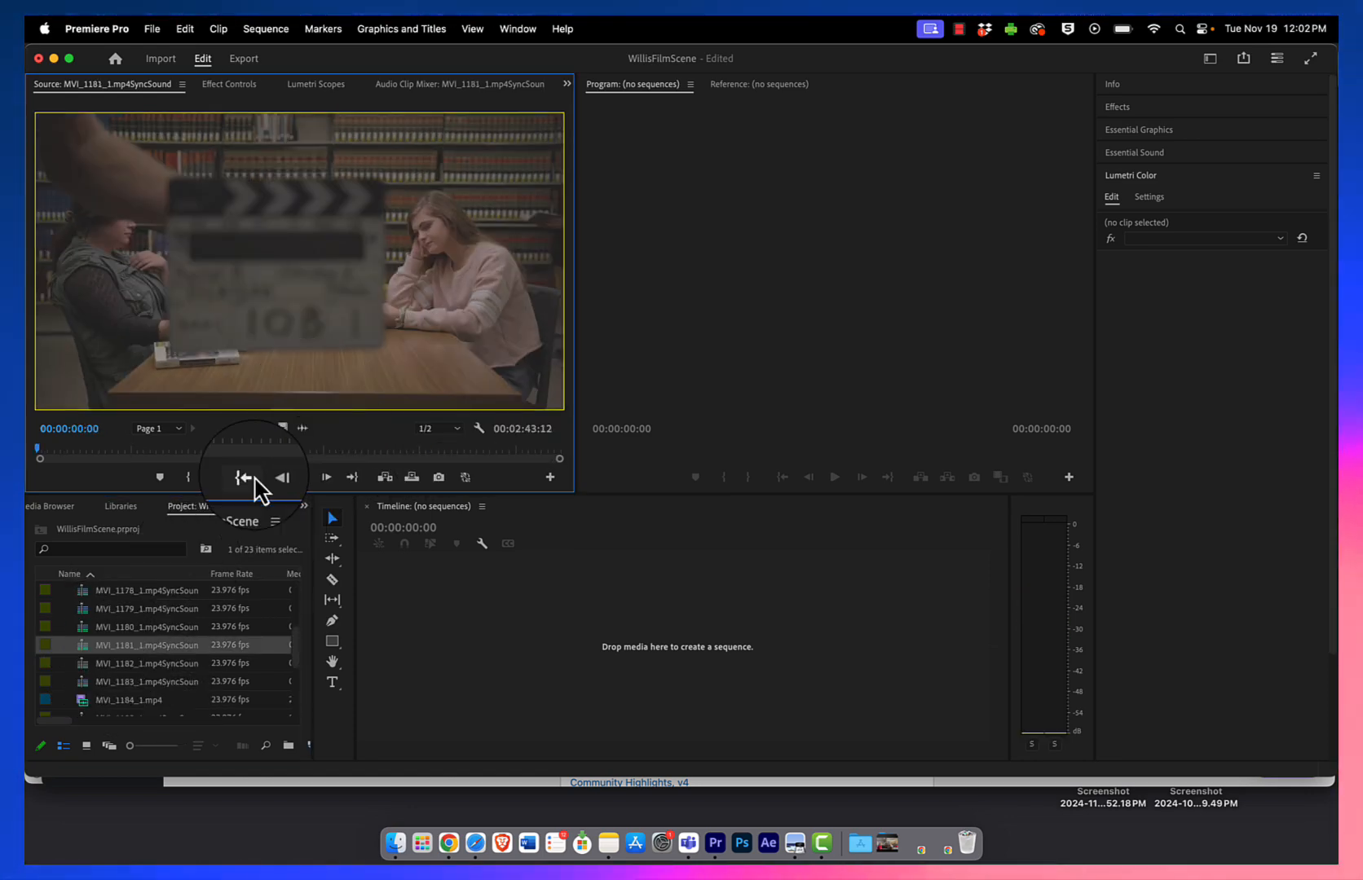
{"action": "double_click", "coordinate": [93, 663]}
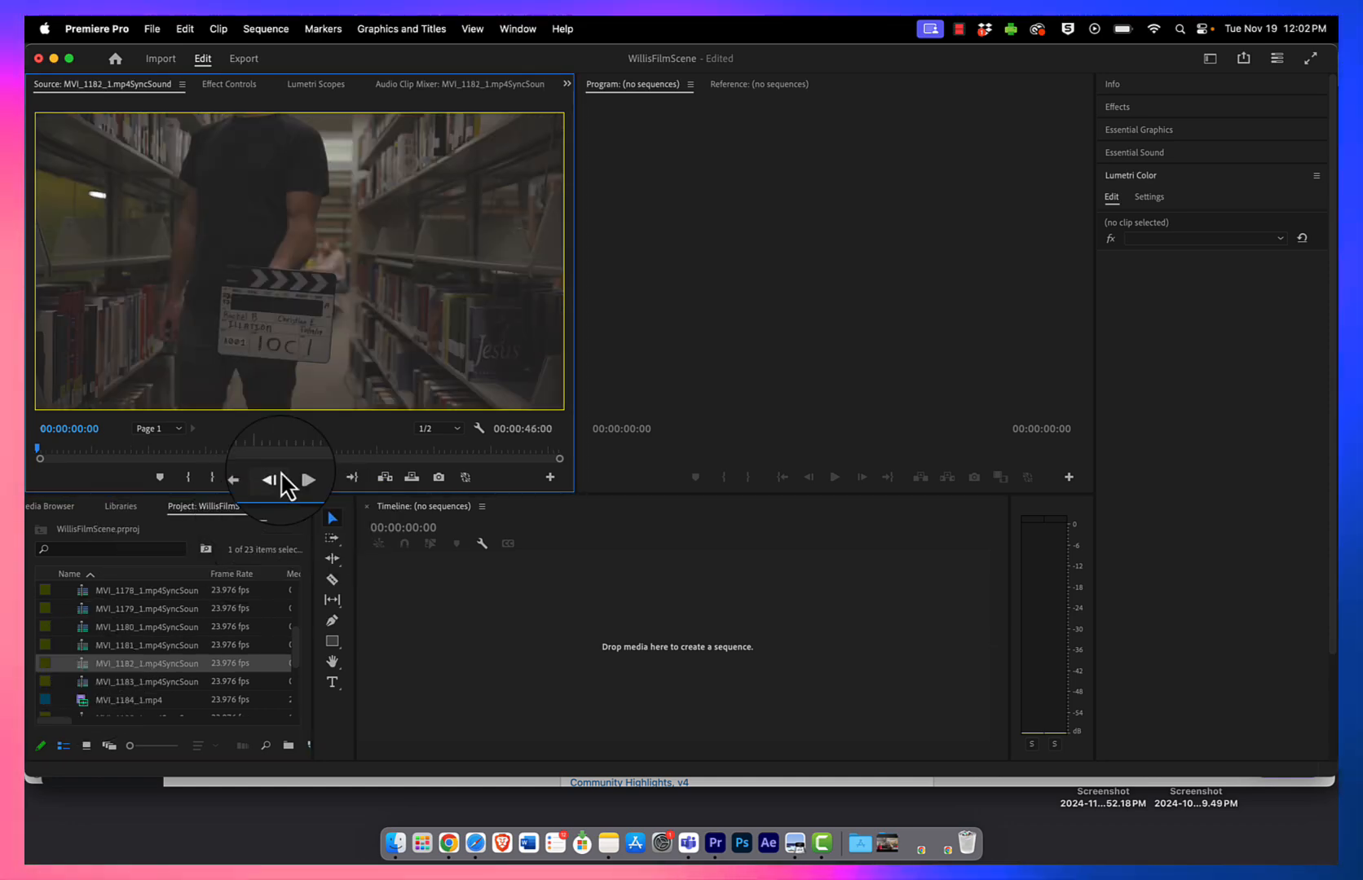
{"action": "double_click", "coordinate": [135, 683]}
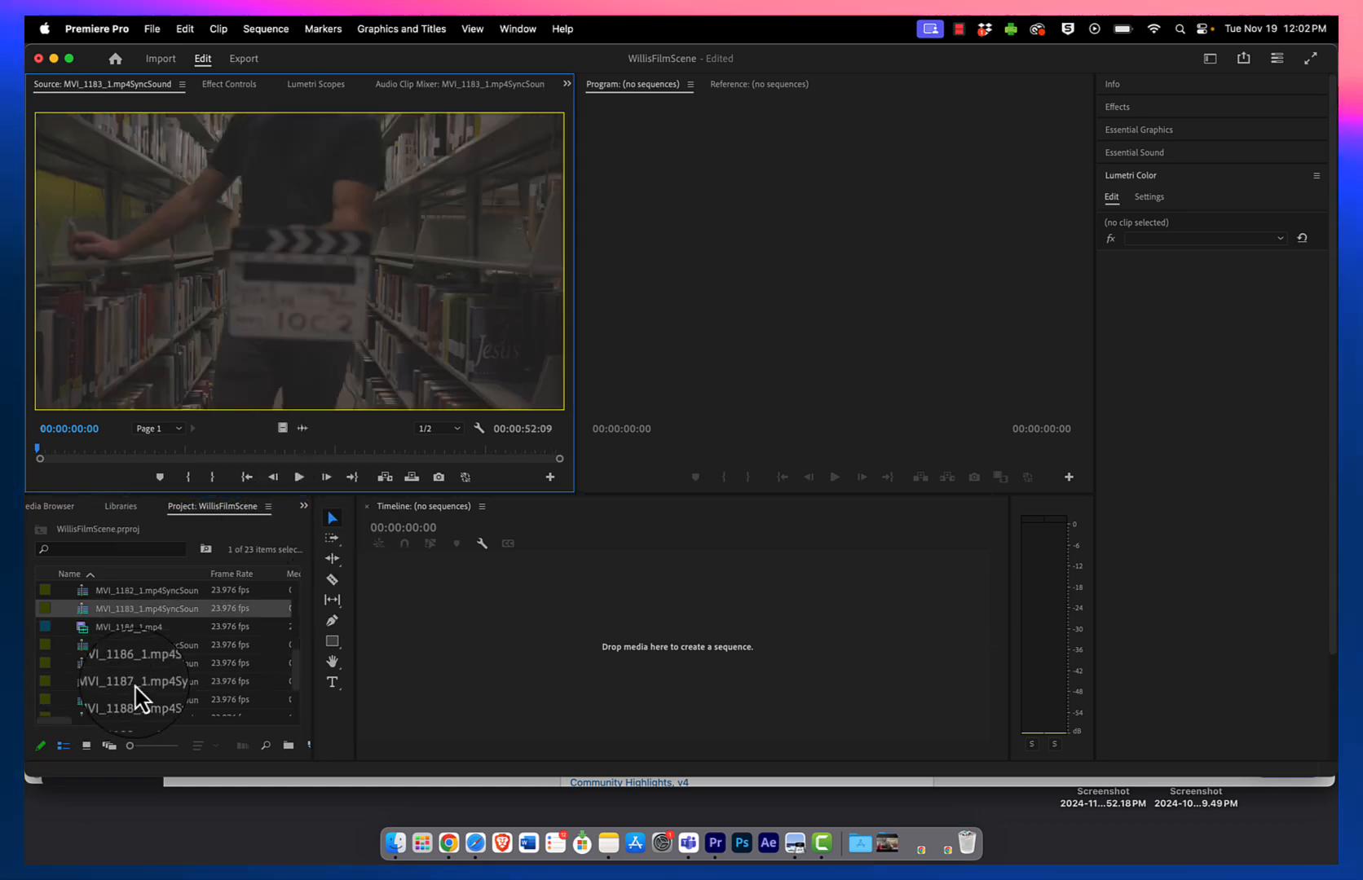
{"action": "scroll", "coordinate": [135, 684], "scroll_direction": "down", "scroll_amount": 2}
{"action": "double_click", "coordinate": [135, 681]}
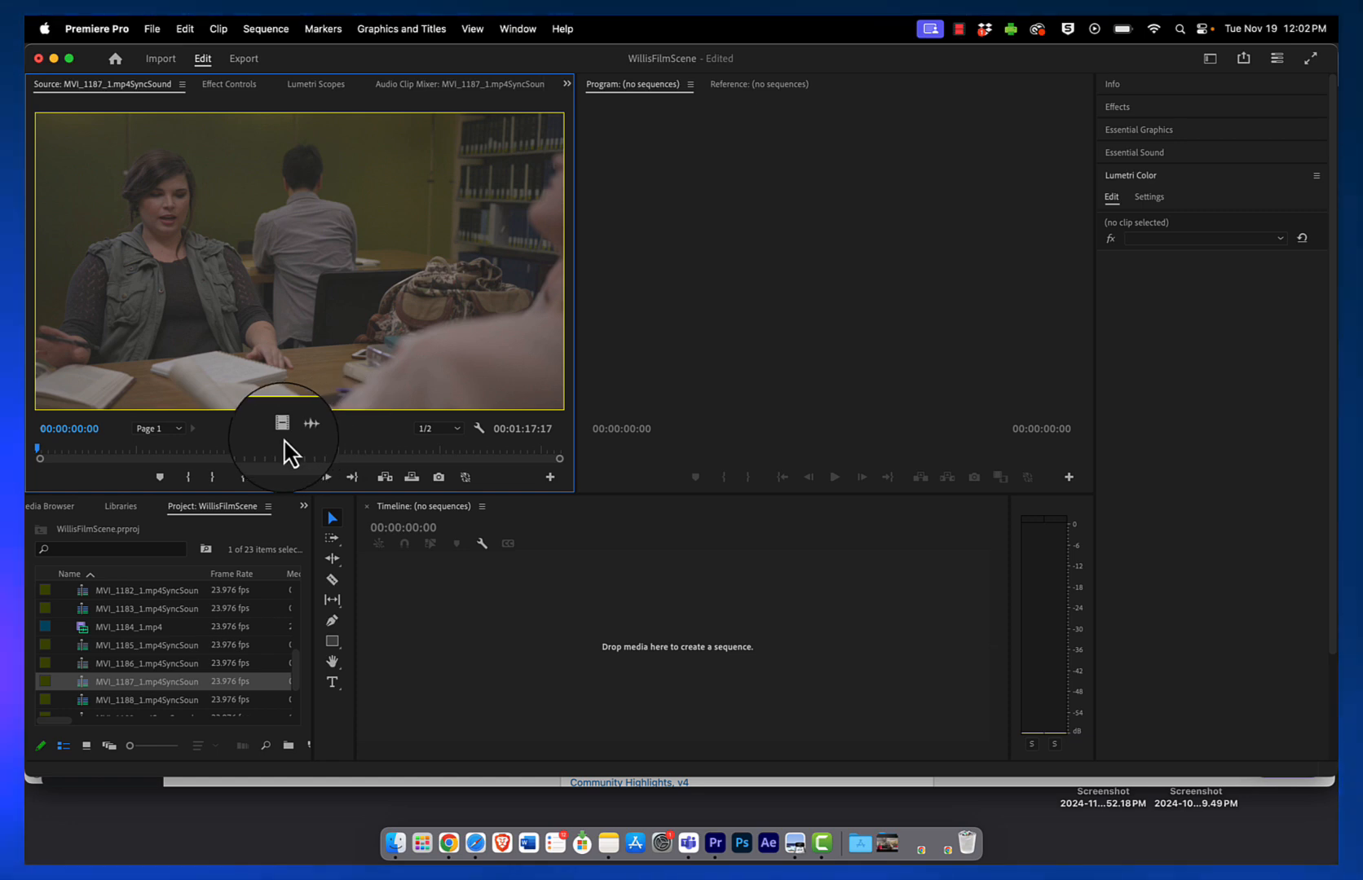
{"action": "double_click", "coordinate": [149, 662]}
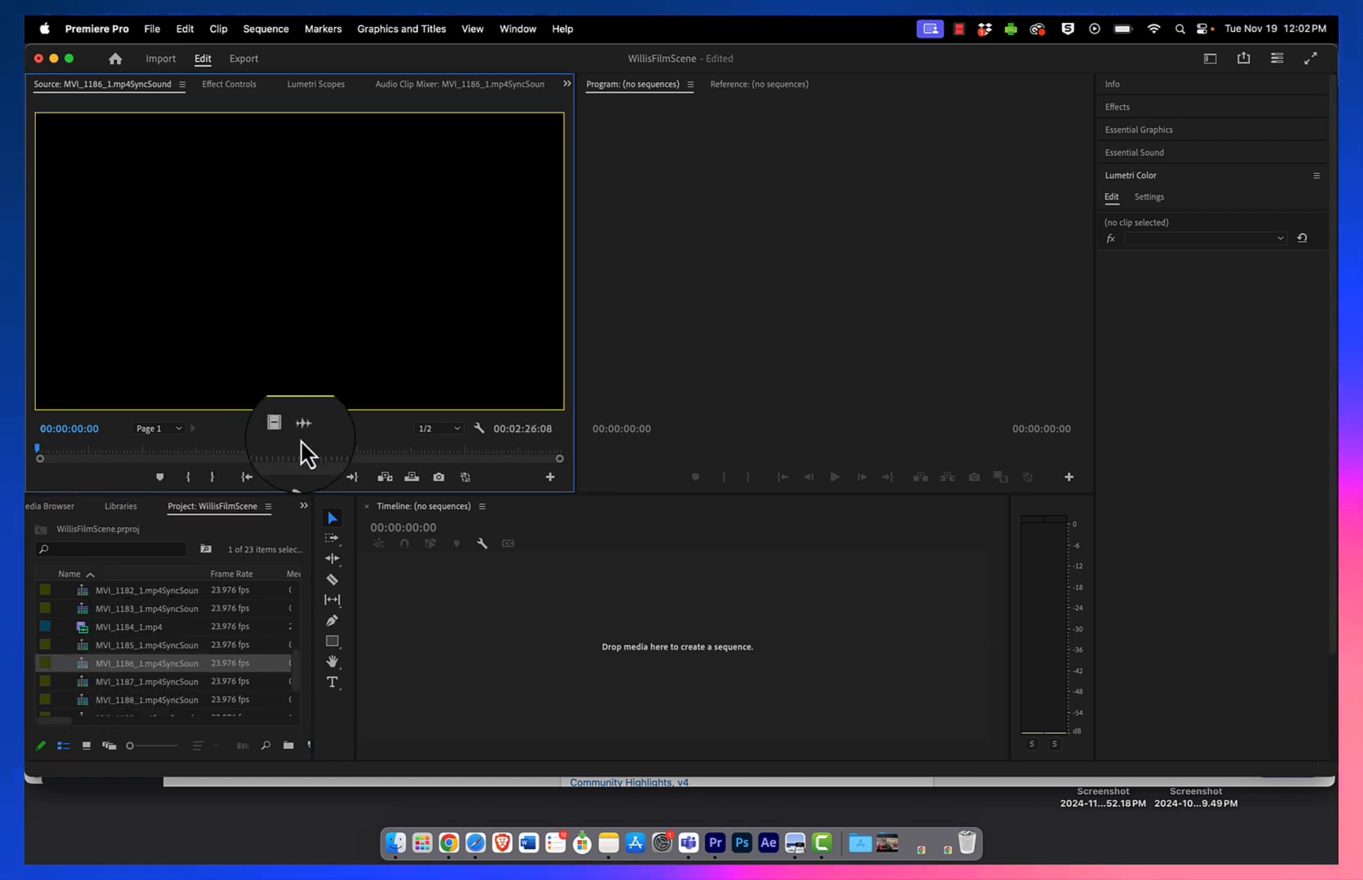
{"action": "left_click_drag", "start_coordinate": [300, 450], "coordinate": [85, 447]}
- Open the MVI_1173 SyncSound sequence in the Source Monitor, scrub through it and play it to check the audio sync
{"action": "scroll", "coordinate": [143, 631], "scroll_direction": "up", "scroll_amount": 2}
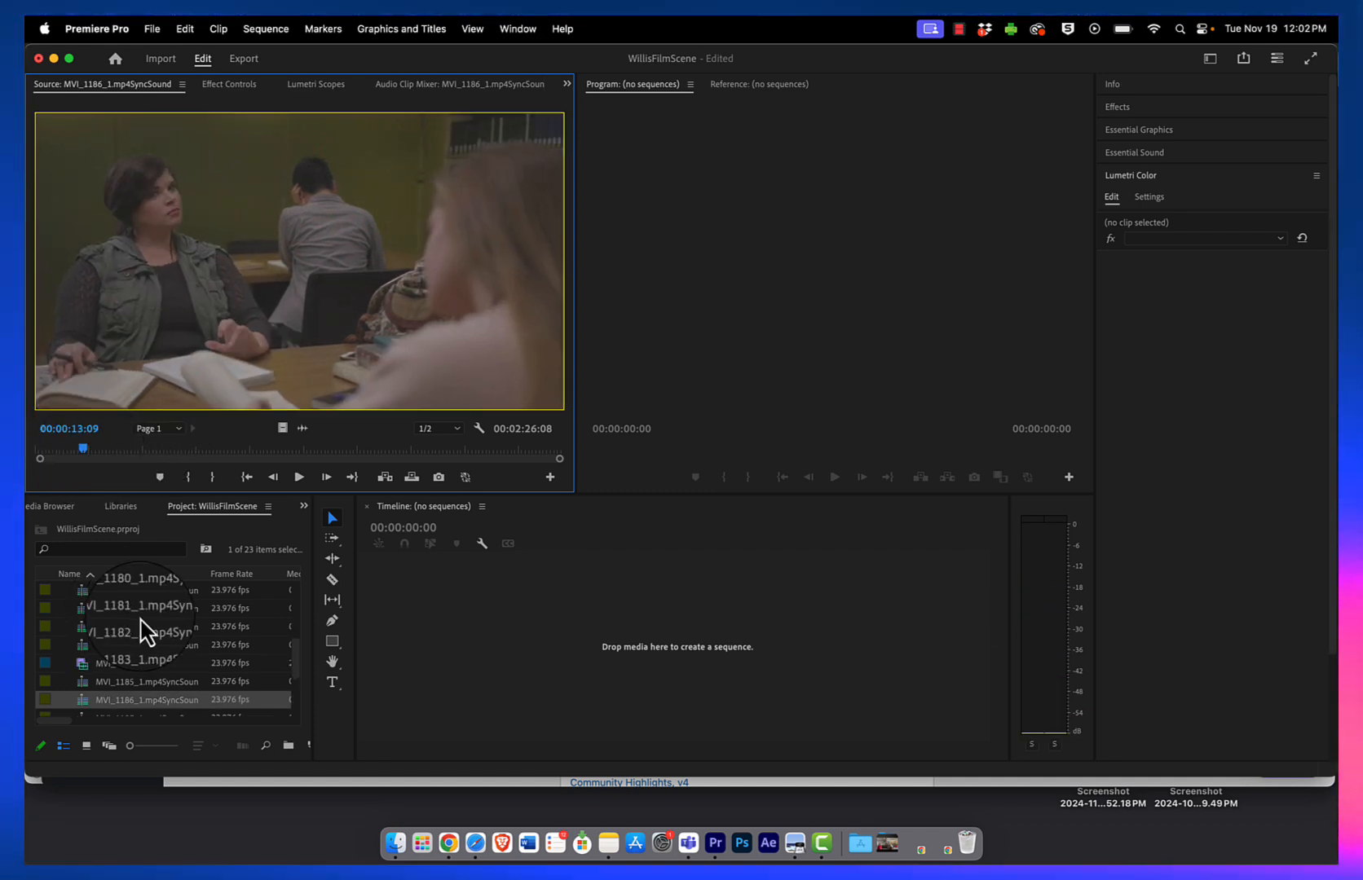
{"action": "double_click", "coordinate": [142, 645]}
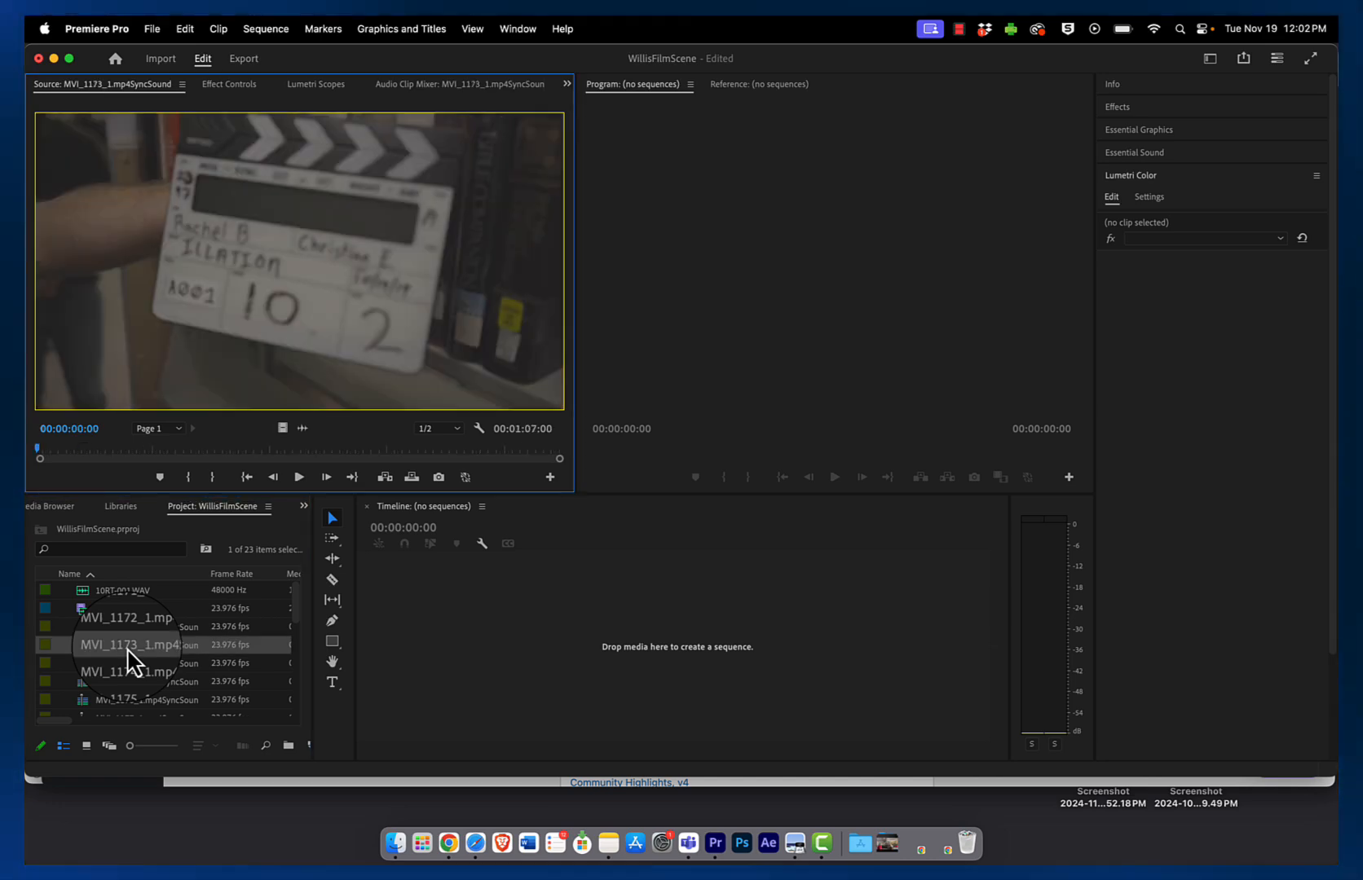
{"action": "mouse_move", "coordinate": [273, 452]}
{"action": "left_mouse_down"}
{"action": "mouse_move", "coordinate": [100, 451]}
{"action": "mouse_move", "coordinate": [497, 486]}
{"action": "mouse_move", "coordinate": [278, 475]}
{"action": "left_mouse_up"}
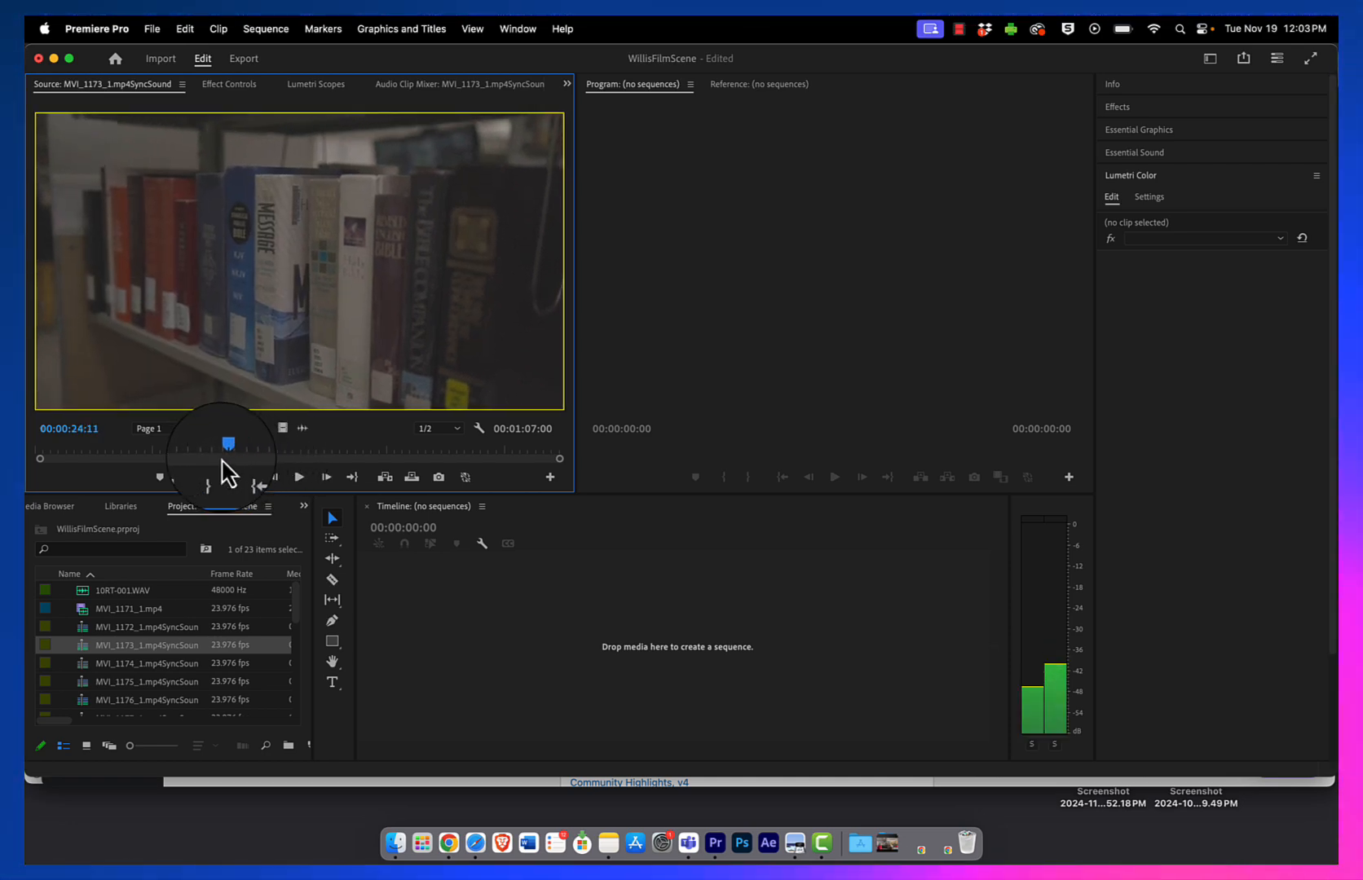
{"action": "mouse_move", "coordinate": [228, 473]}
{"action": "left_mouse_down"}
{"action": "mouse_move", "coordinate": [202, 475]}
{"action": "mouse_move", "coordinate": [241, 476]}
{"action": "left_mouse_up"}
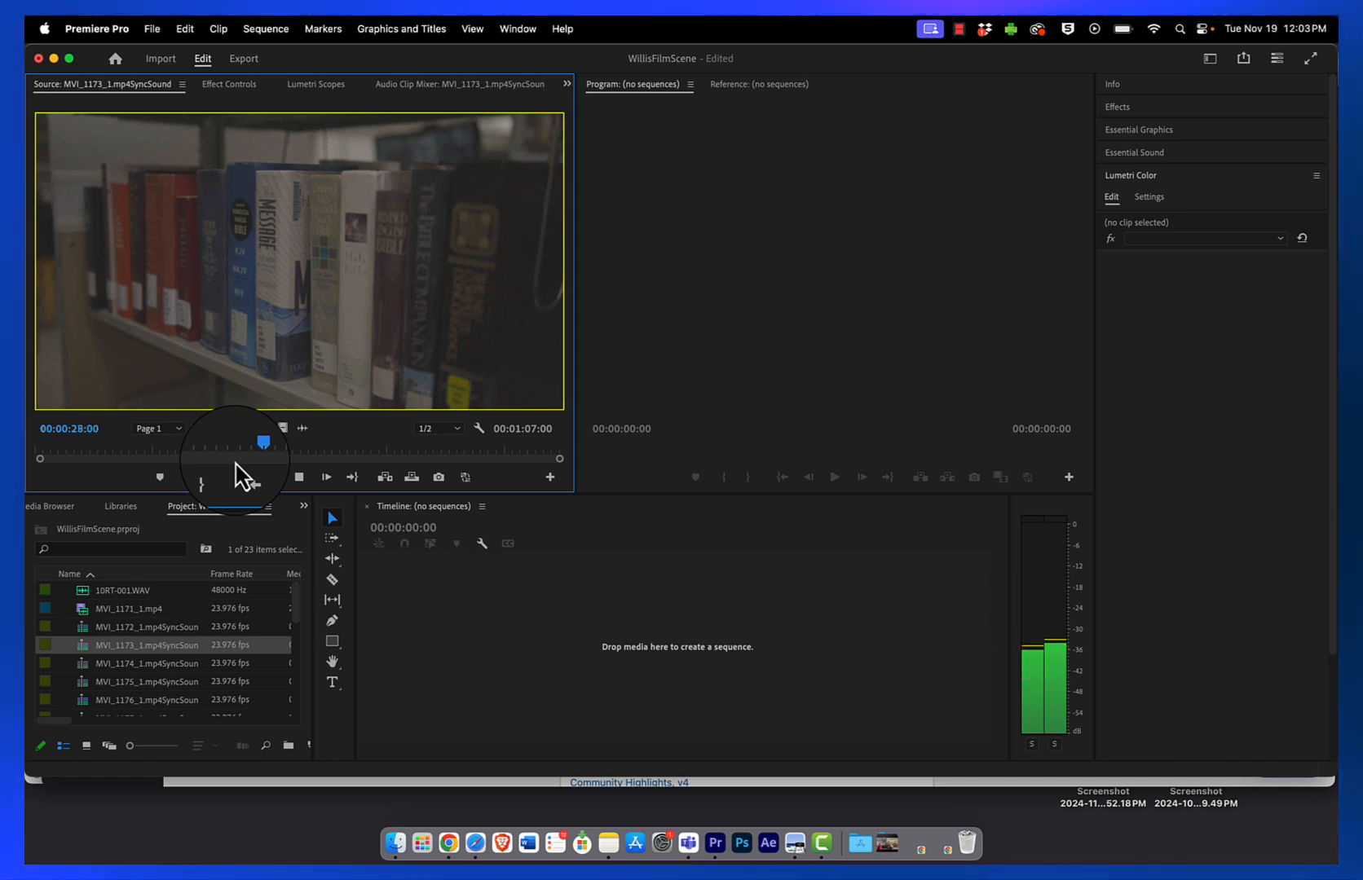
- Mark the MVI_1173 SyncSound clip from 00:00:30:05 to 00:00:50:05 and place that section in the empty timeline as a new sequence
{"action": "key", "text": "XF86AudioLowerVolume"}
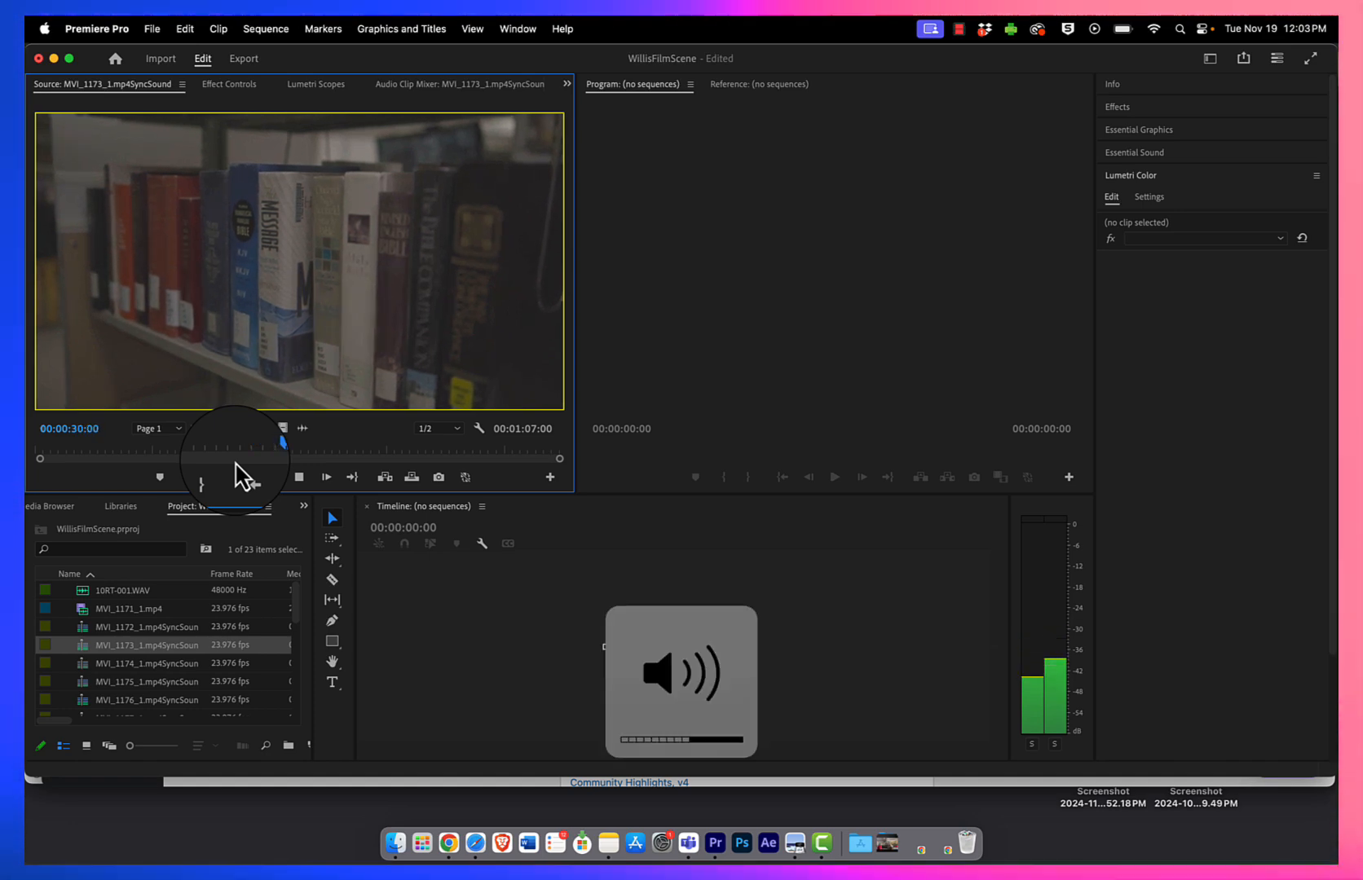
{"action": "key", "text": "space"}
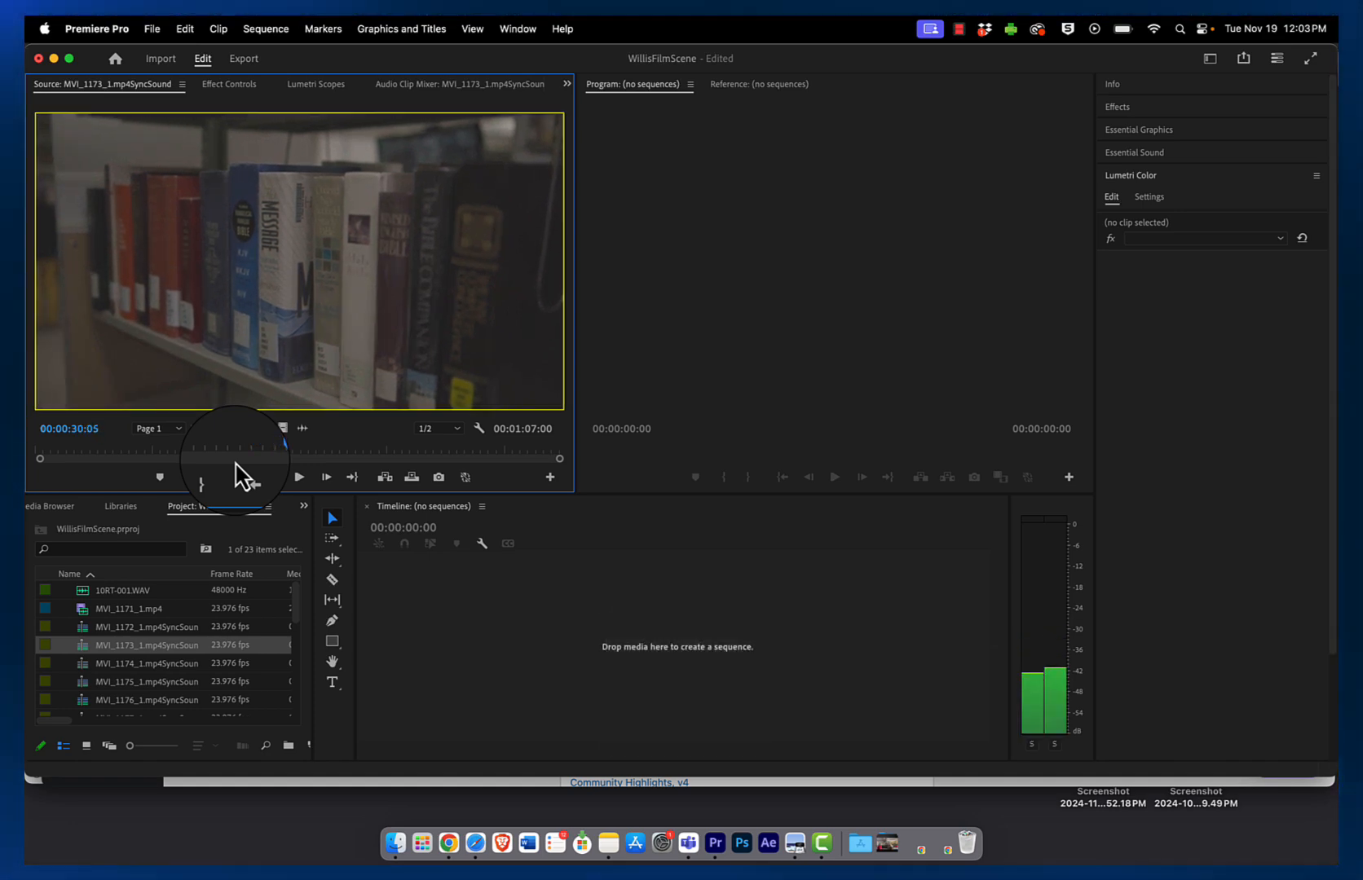
{"action": "key", "text": "i"}
{"action": "left_click_drag", "start_coordinate": [319, 450], "coordinate": [399, 463]}
{"action": "key", "text": "space"}
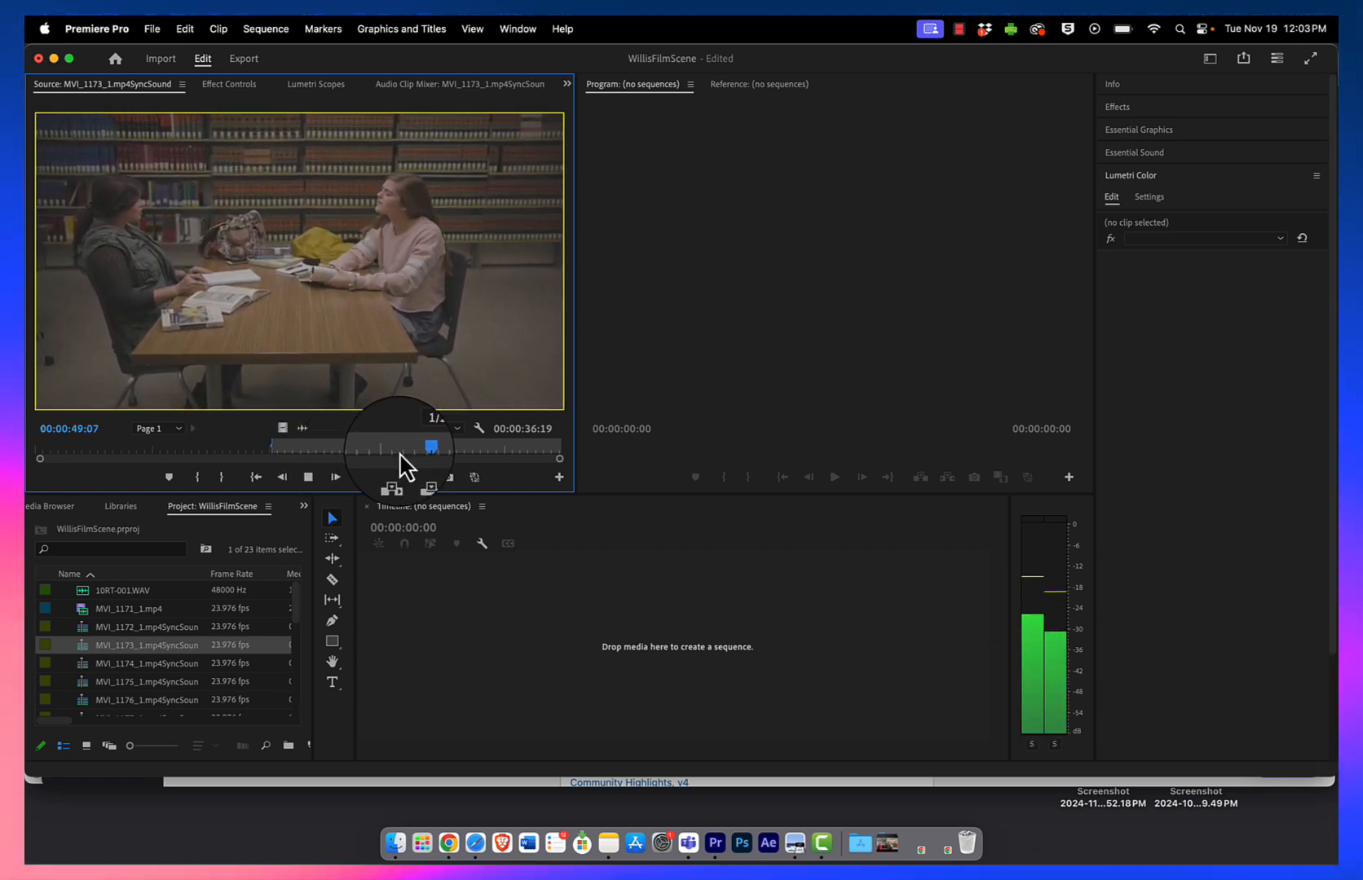
{"action": "key", "text": "space"}
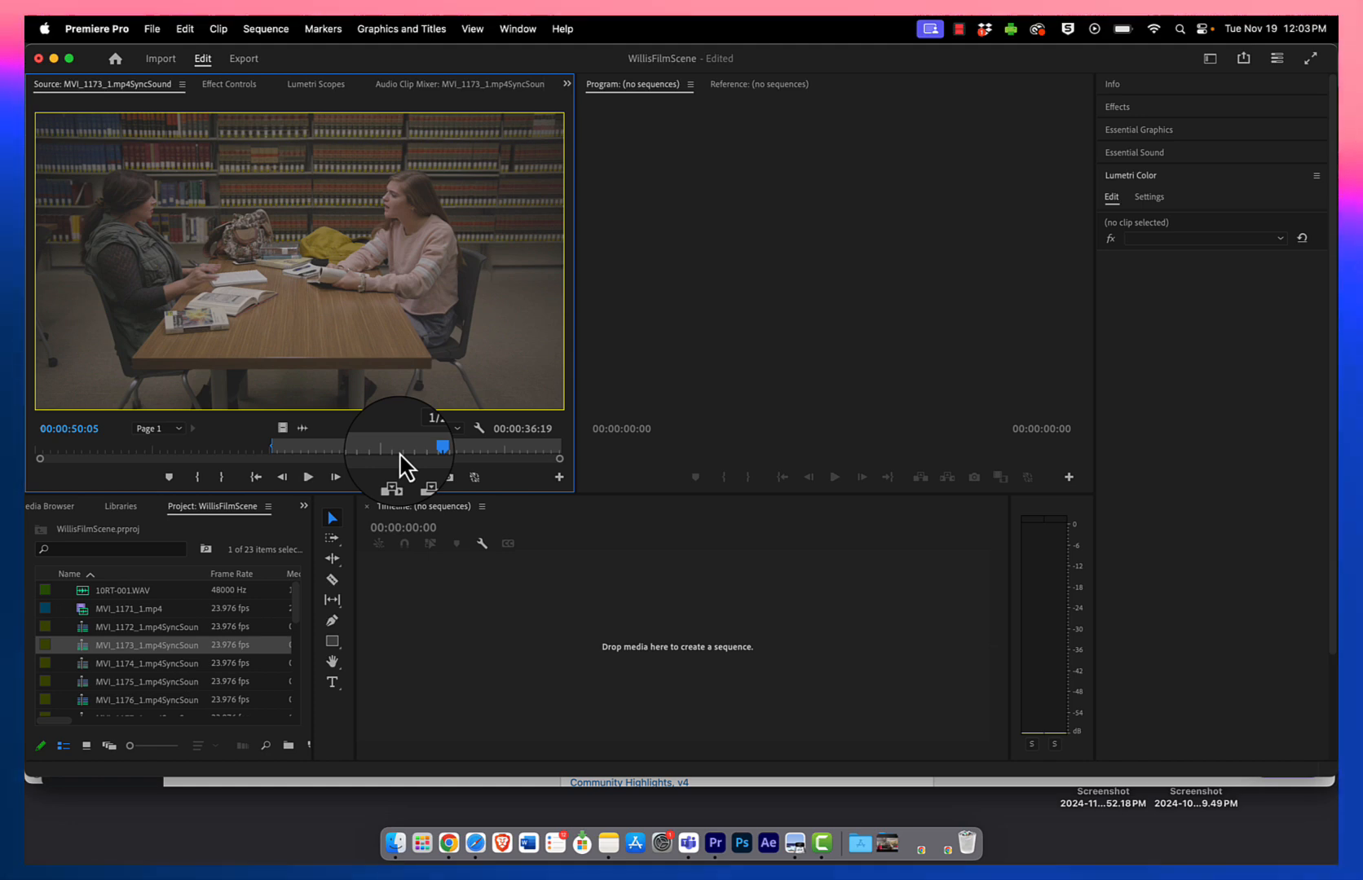
{"action": "left_click_drag", "start_coordinate": [371, 338], "coordinate": [436, 629]}
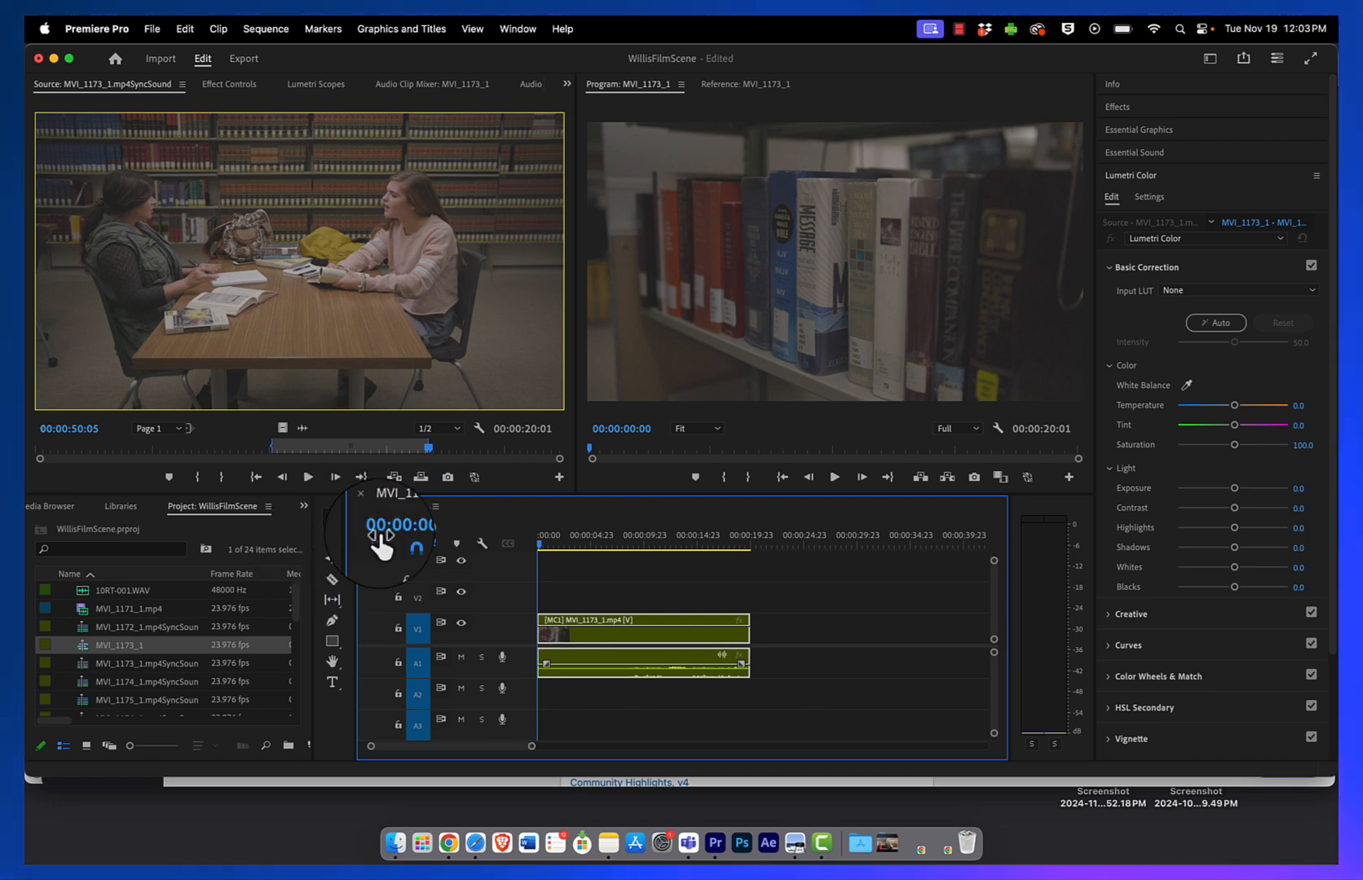
- Rename the new MVI_1173_1 sequence as WillisFilmScene and scrub its timeline to 00:00:08:13
{"action": "left_click", "coordinate": [120, 646]}
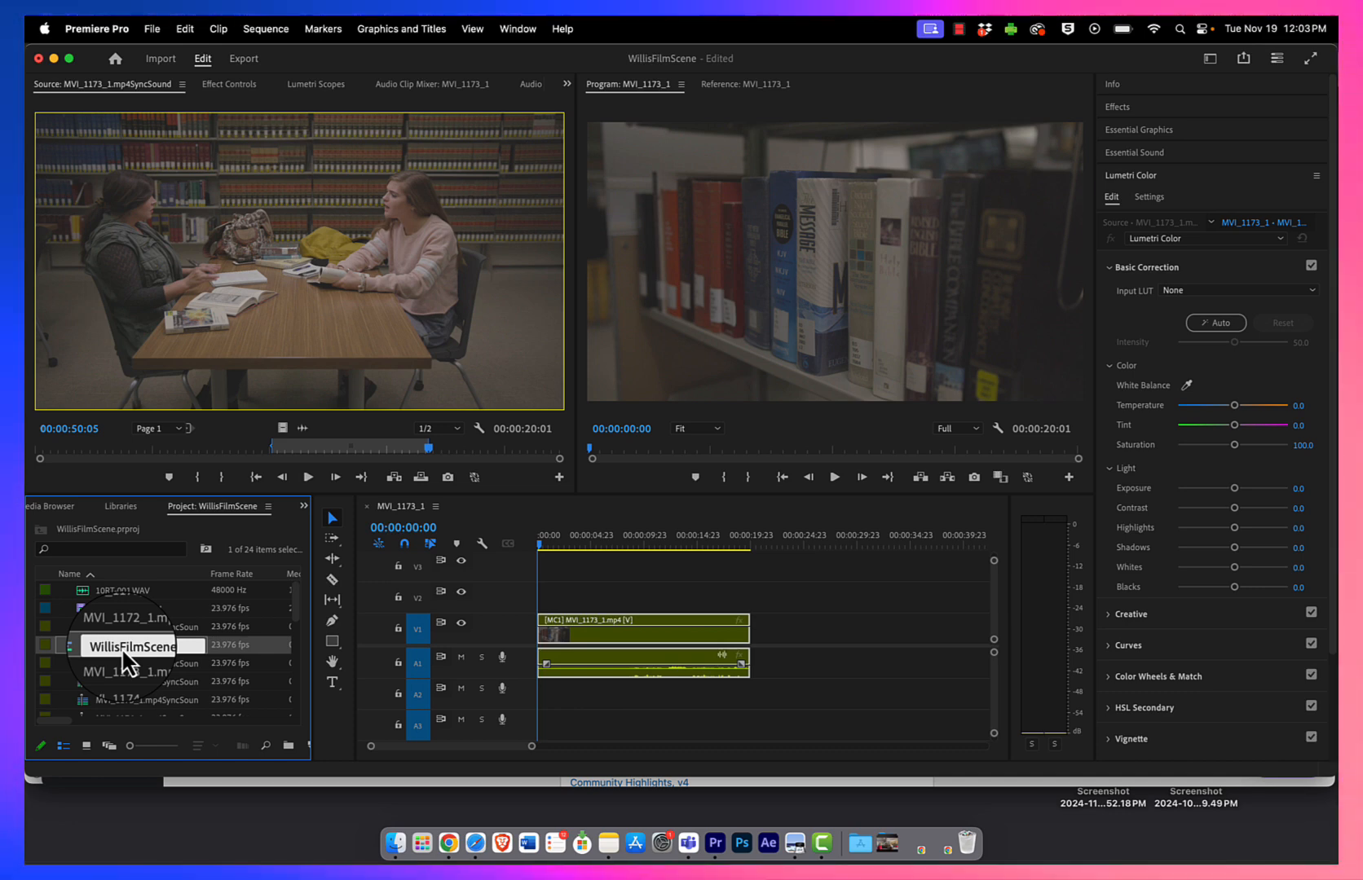
{"action": "key", "text": "Tab"}
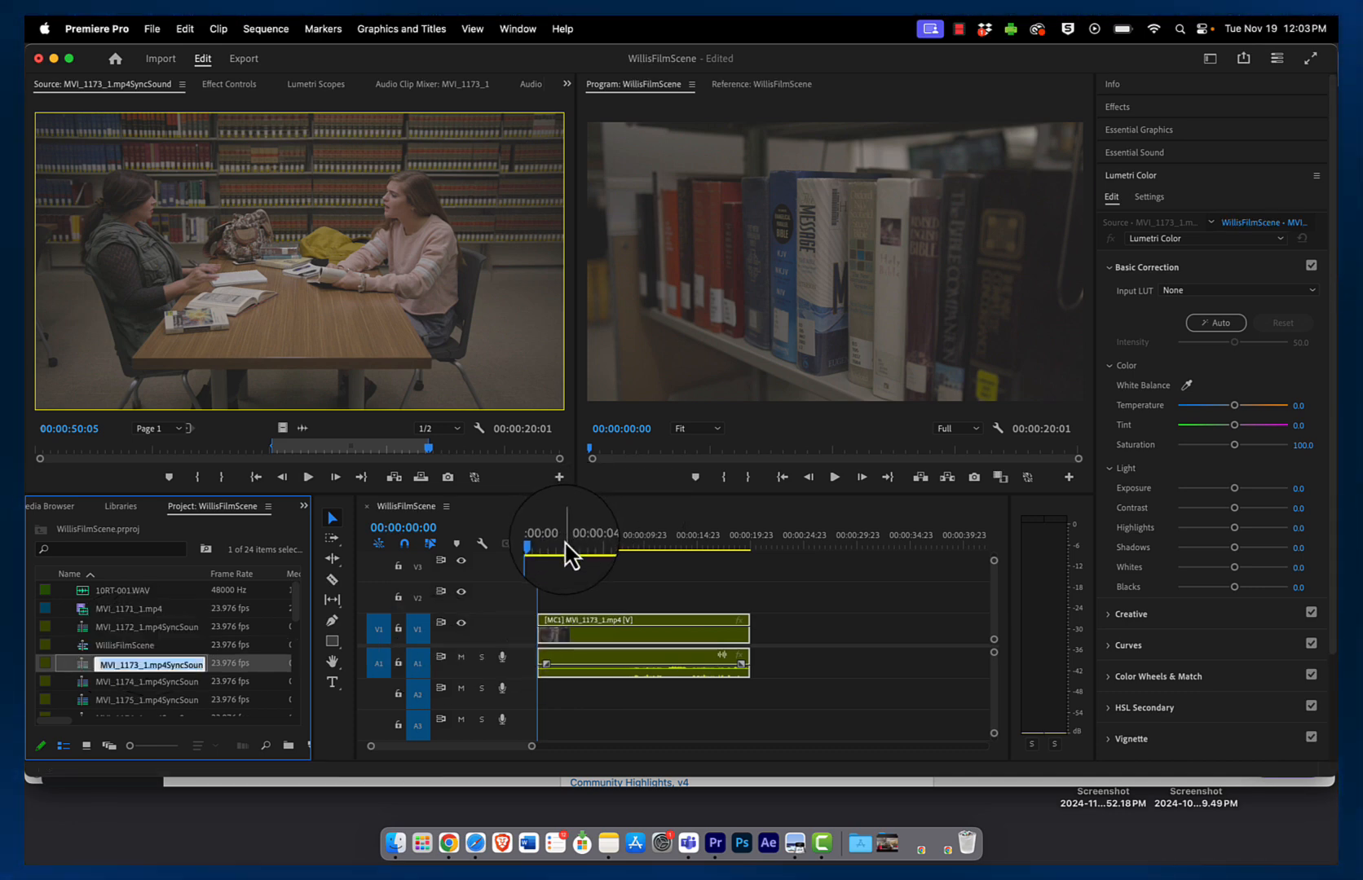
{"action": "left_click_drag", "start_coordinate": [566, 543], "coordinate": [627, 545]}
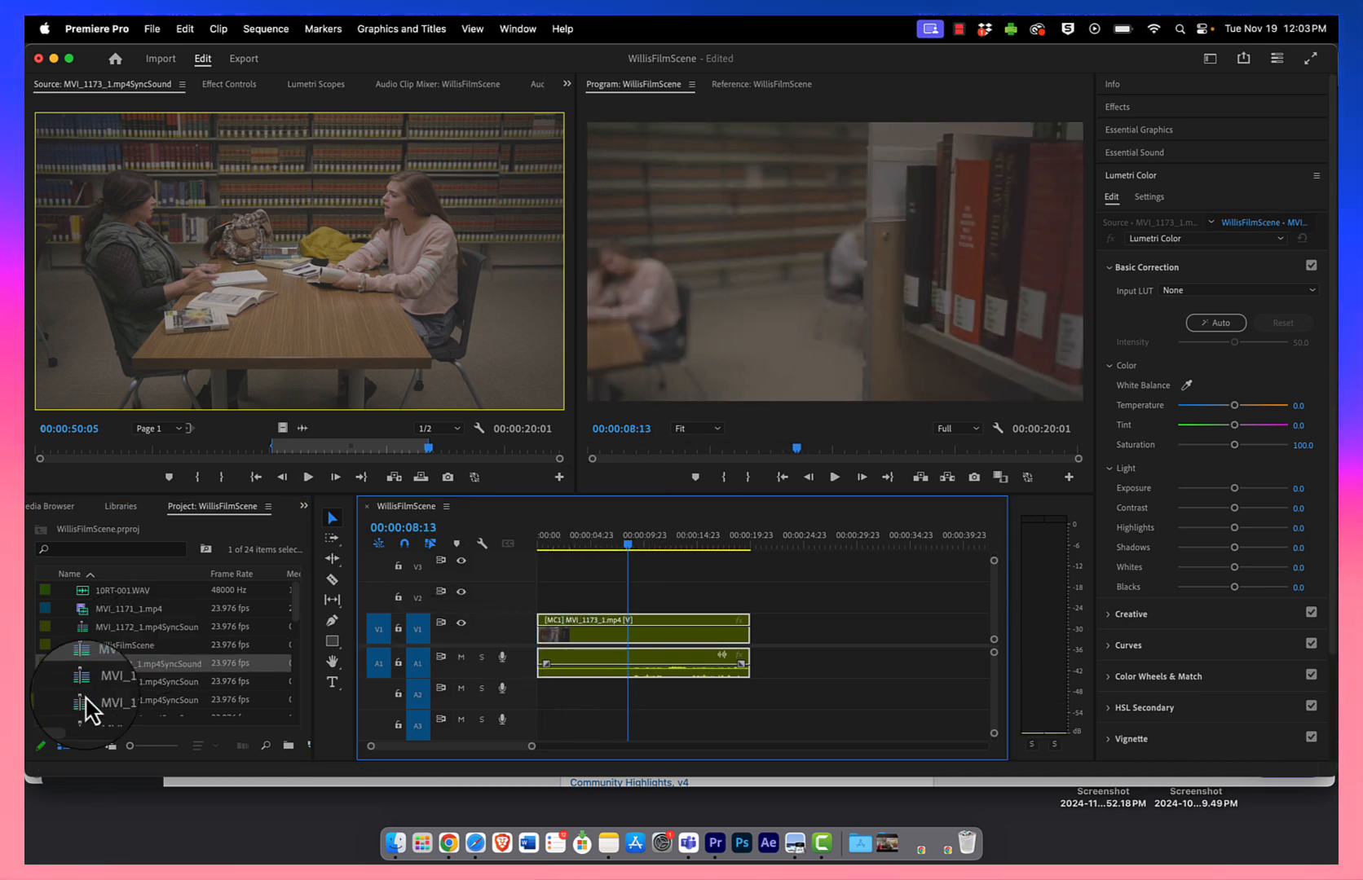
- Open the MVI_1178 SyncSound sequence in the Source Monitor to view the shot
{"action": "scroll", "coordinate": [87, 698], "scroll_direction": "down", "scroll_amount": 3}
{"action": "left_click", "coordinate": [83, 703]}
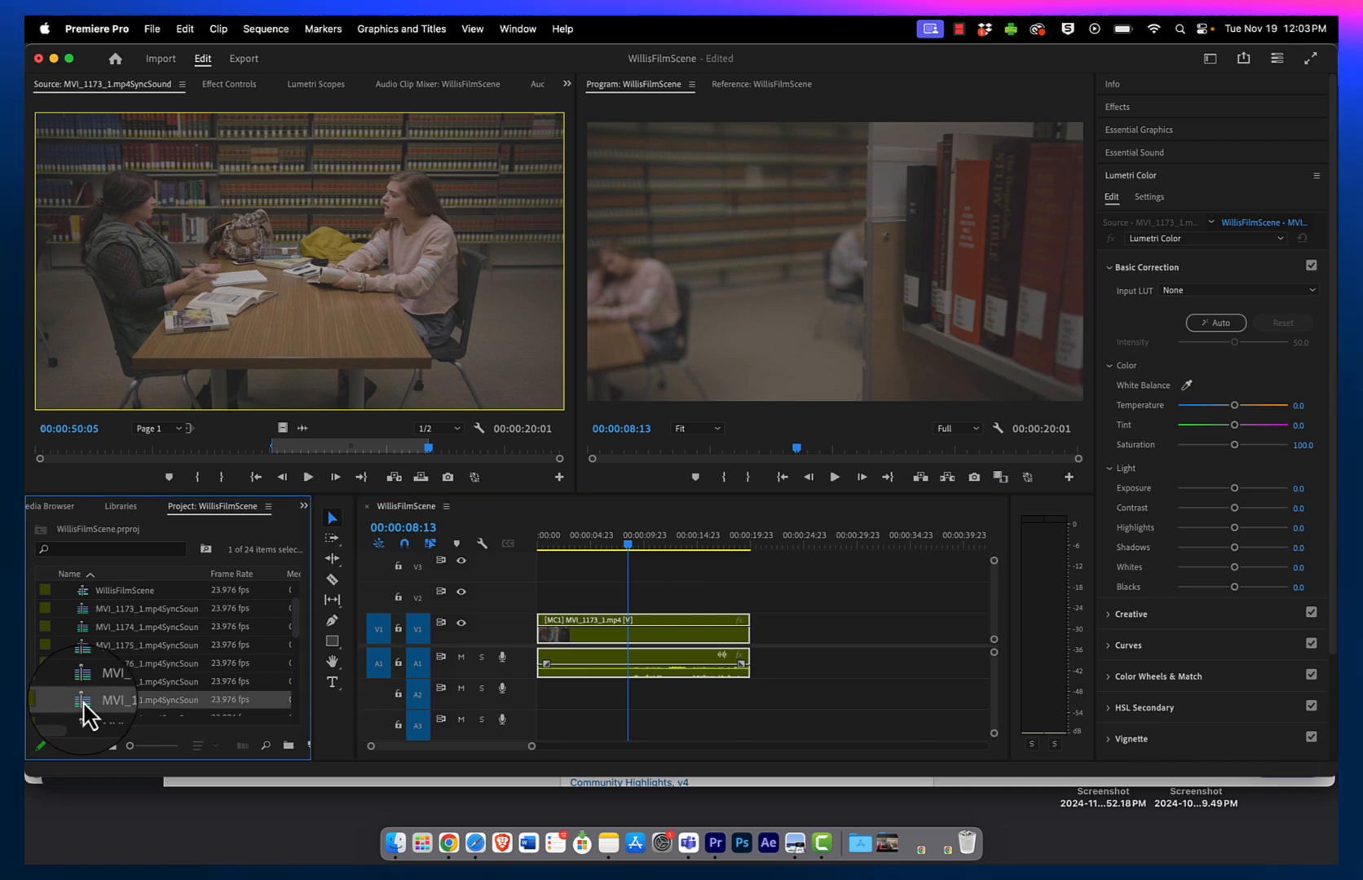
{"action": "double_click", "coordinate": [83, 703]}
{"action": "scroll", "coordinate": [128, 648], "scroll_direction": "down", "scroll_amount": 2}
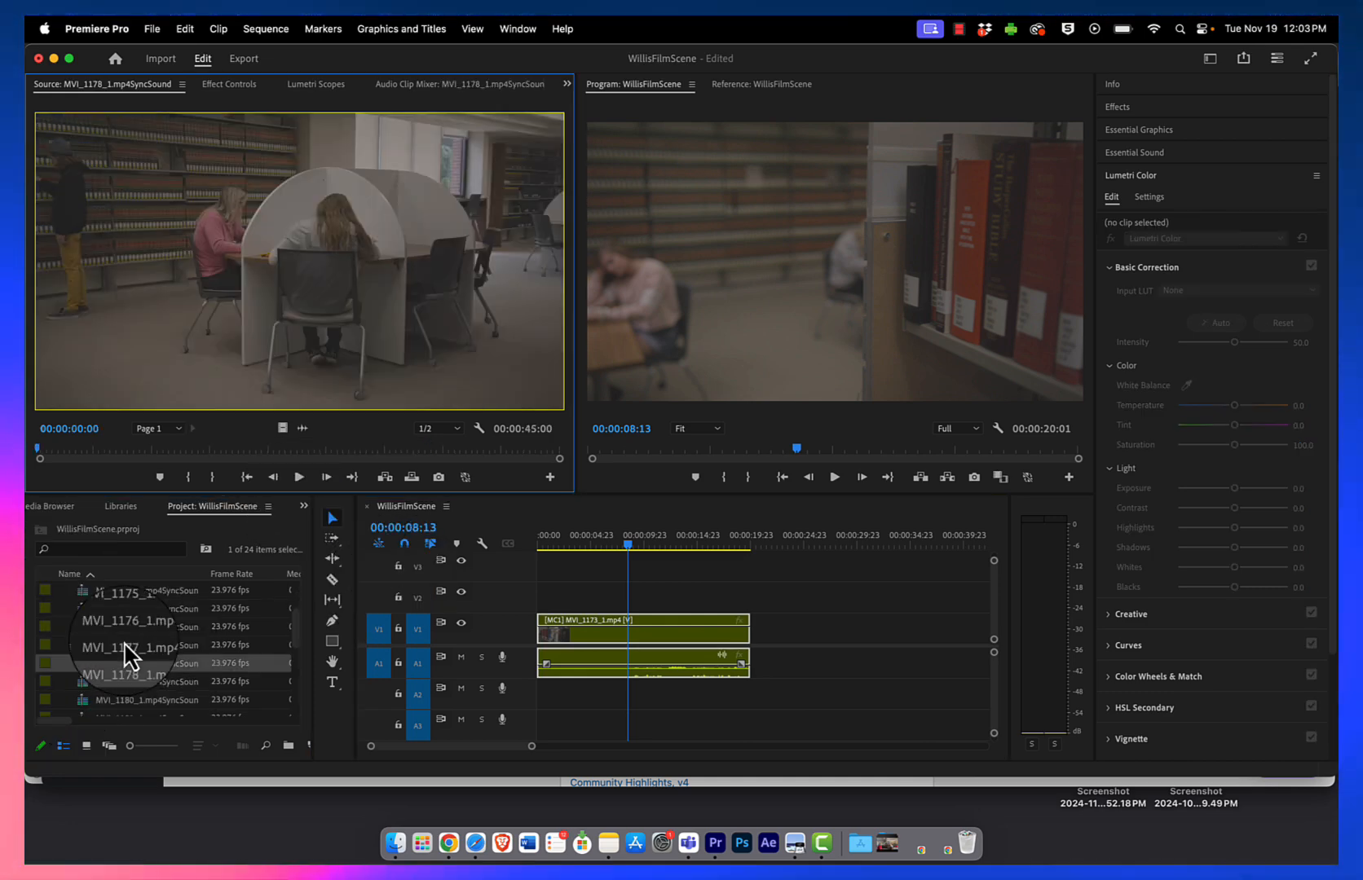
- Open the MVI_1187 SyncSound sequence, check the end of its marked section, and place that section directly after the MVI_1173 clip
{"action": "scroll", "coordinate": [121, 657], "scroll_direction": "down", "scroll_amount": 8}
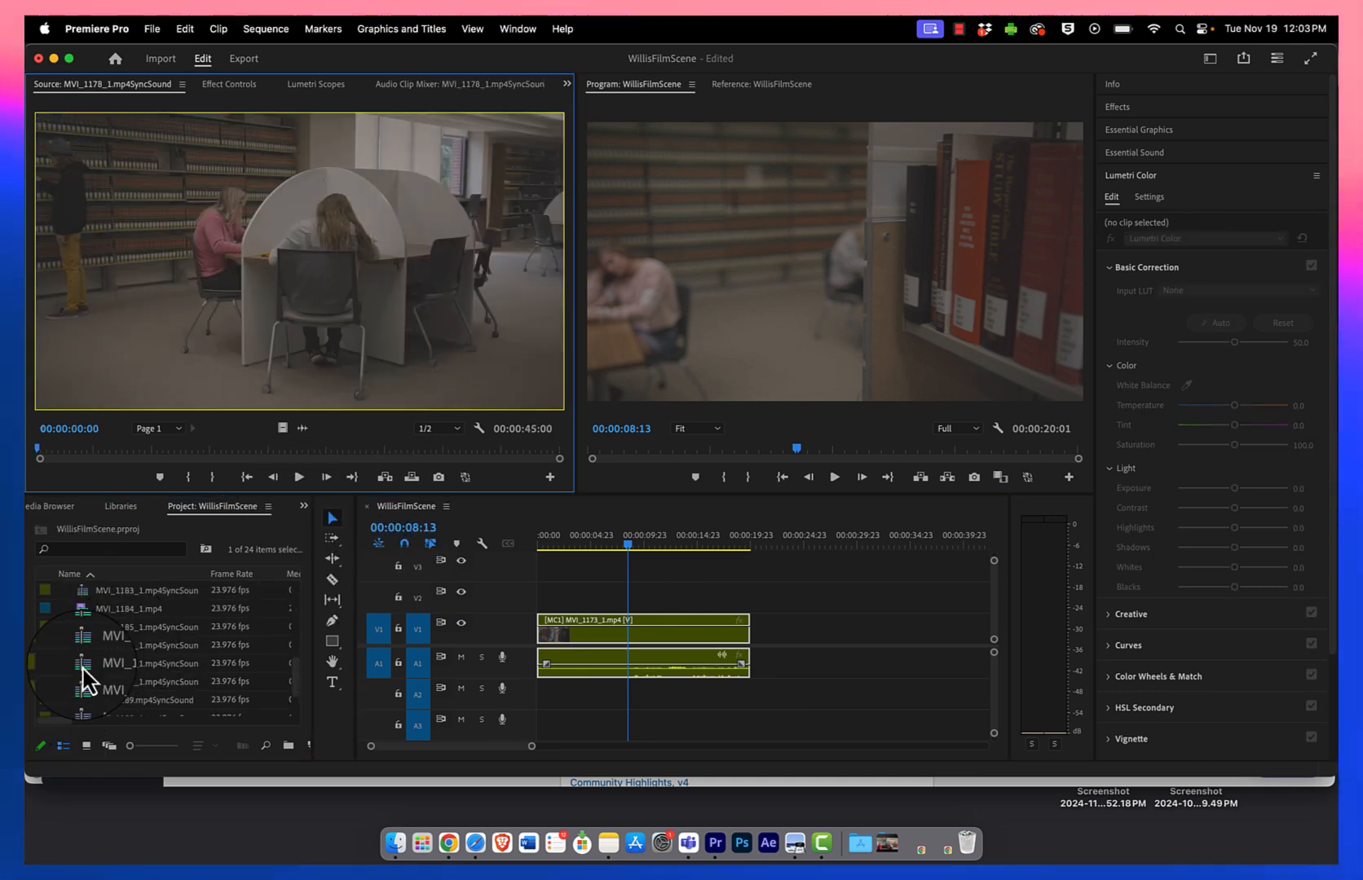
{"action": "double_click", "coordinate": [83, 664]}
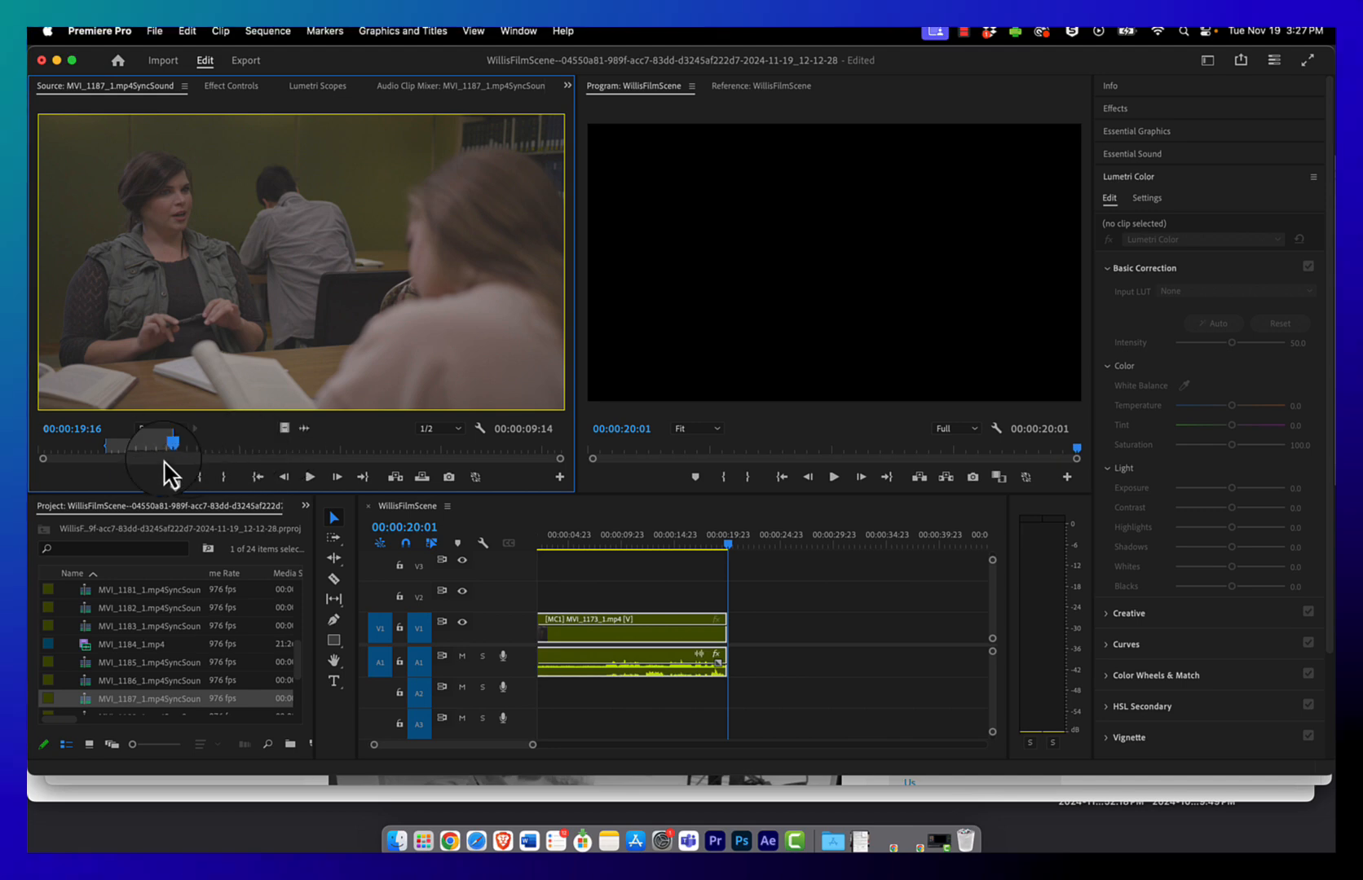
{"action": "mouse_move", "coordinate": [172, 444]}
{"action": "left_mouse_down"}
{"action": "mouse_move", "coordinate": [152, 455]}
{"action": "mouse_move", "coordinate": [163, 461]}
{"action": "left_mouse_up"}
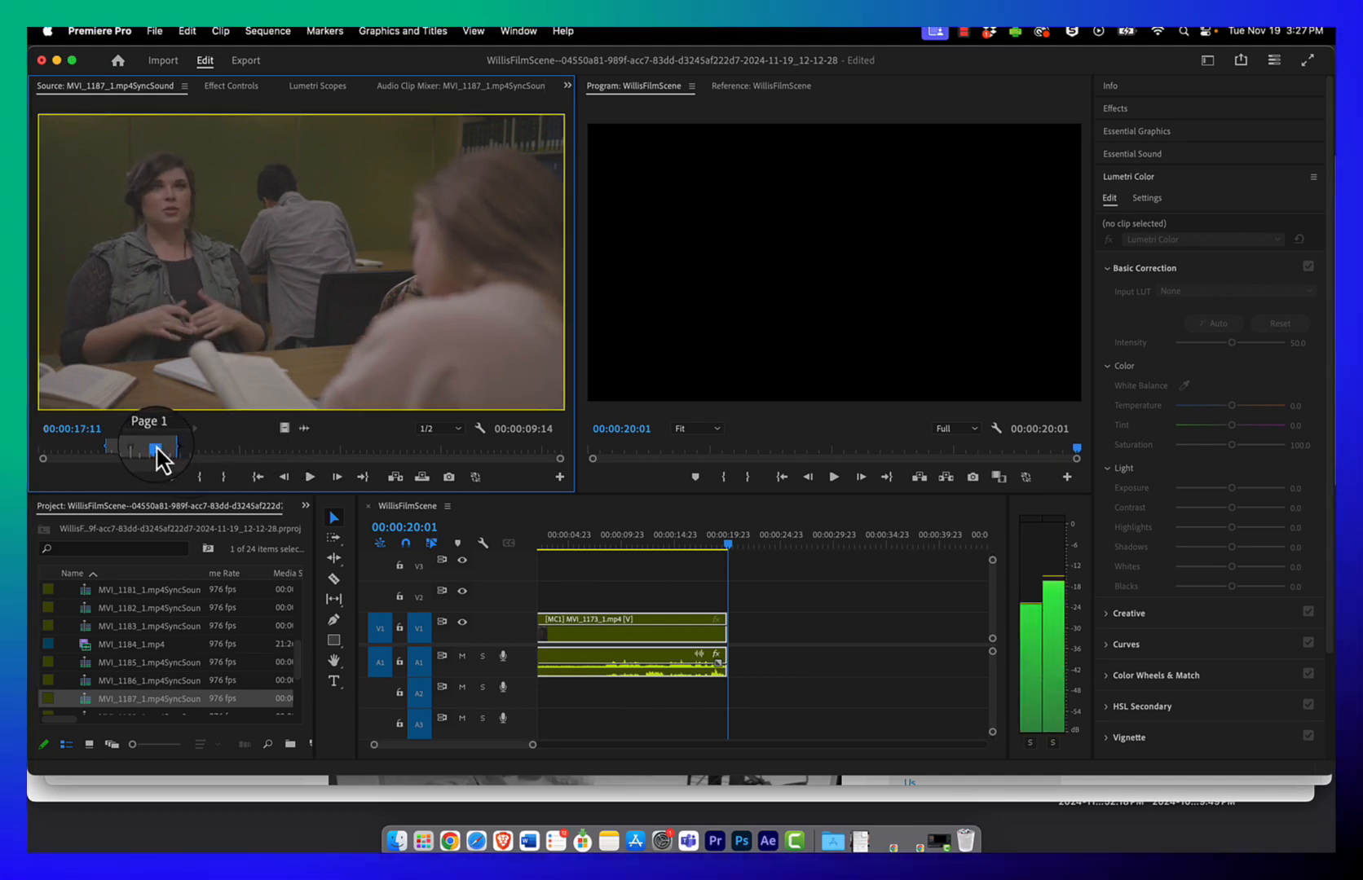
{"action": "key", "text": "space"}
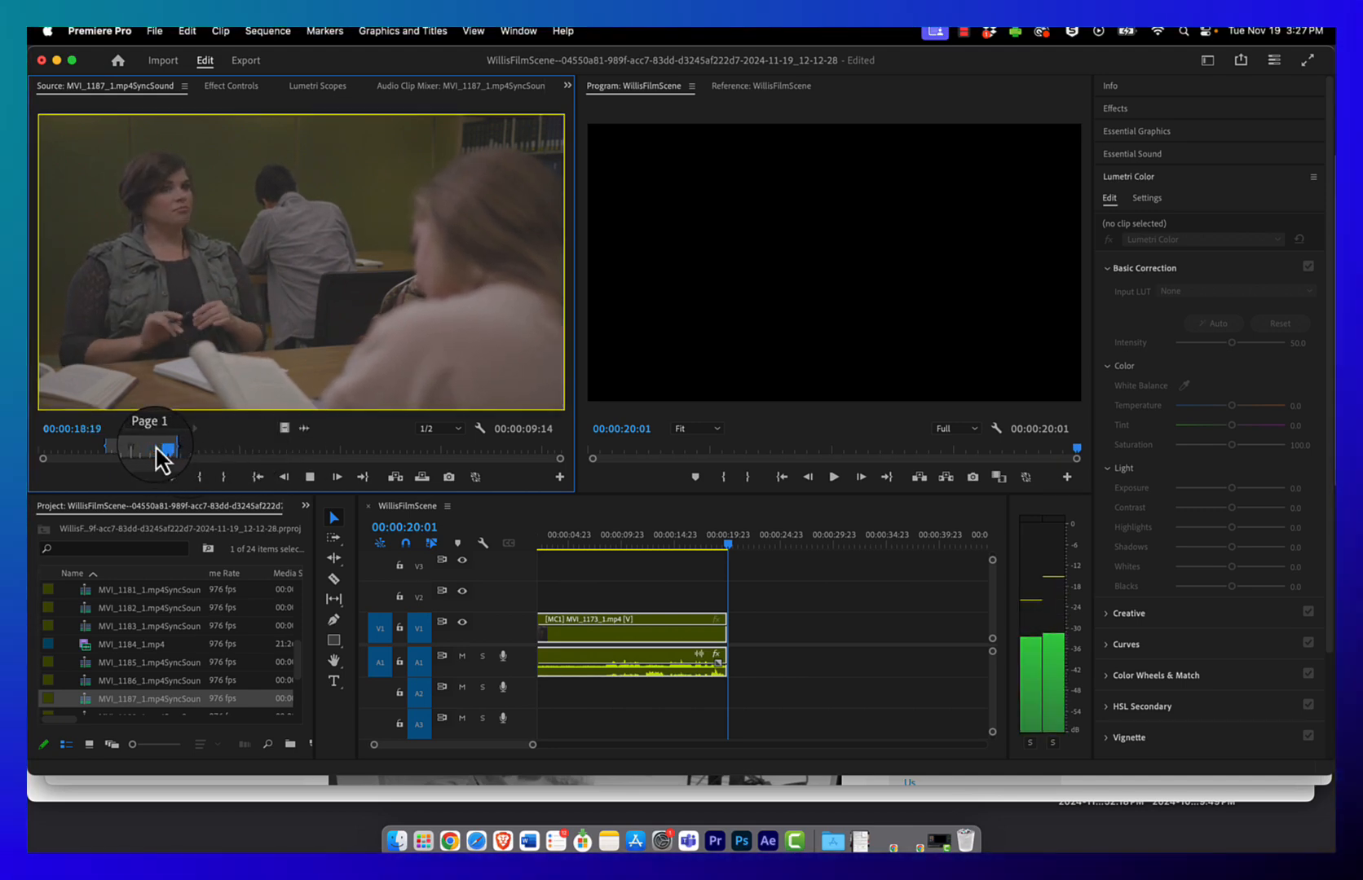
{"action": "left_click_drag", "start_coordinate": [255, 308], "coordinate": [750, 651]}
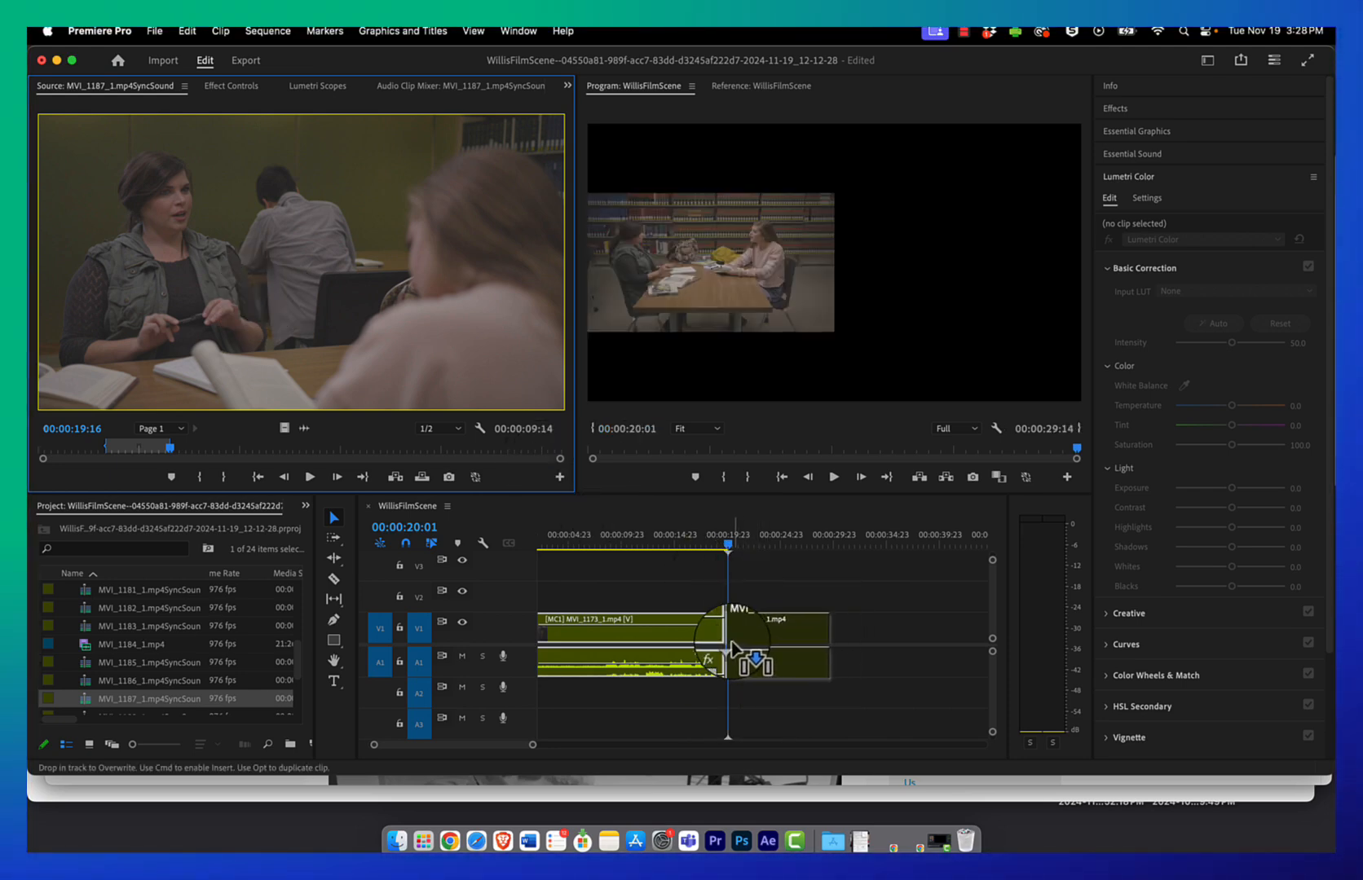
- Open the MVI_1189 SyncSound sequence, play its marked section, and place it directly after the MVI_1187 clip in the timeline
{"action": "scroll", "coordinate": [169, 674], "scroll_direction": "down", "scroll_amount": 2}
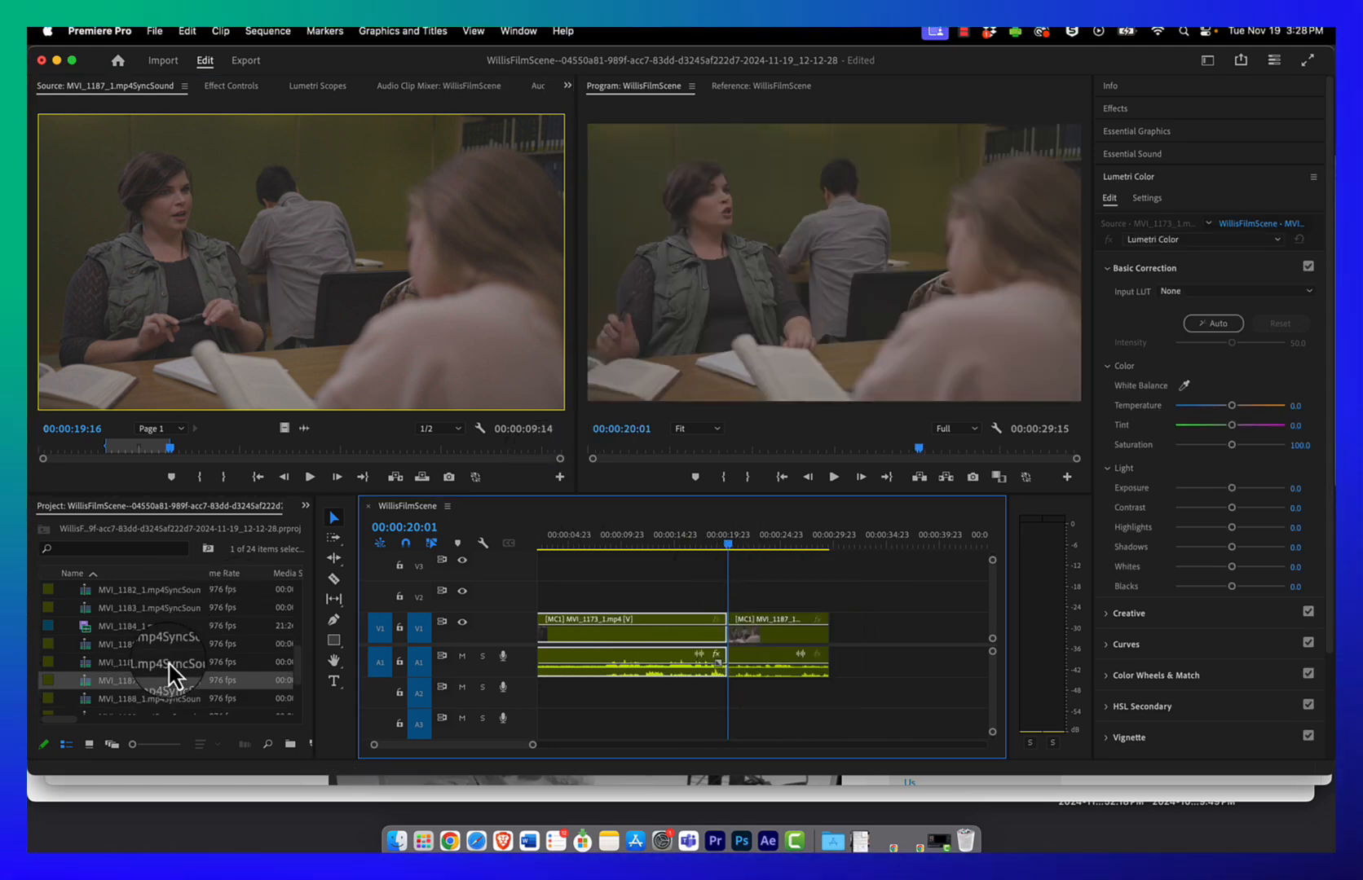
{"action": "double_click", "coordinate": [120, 701]}
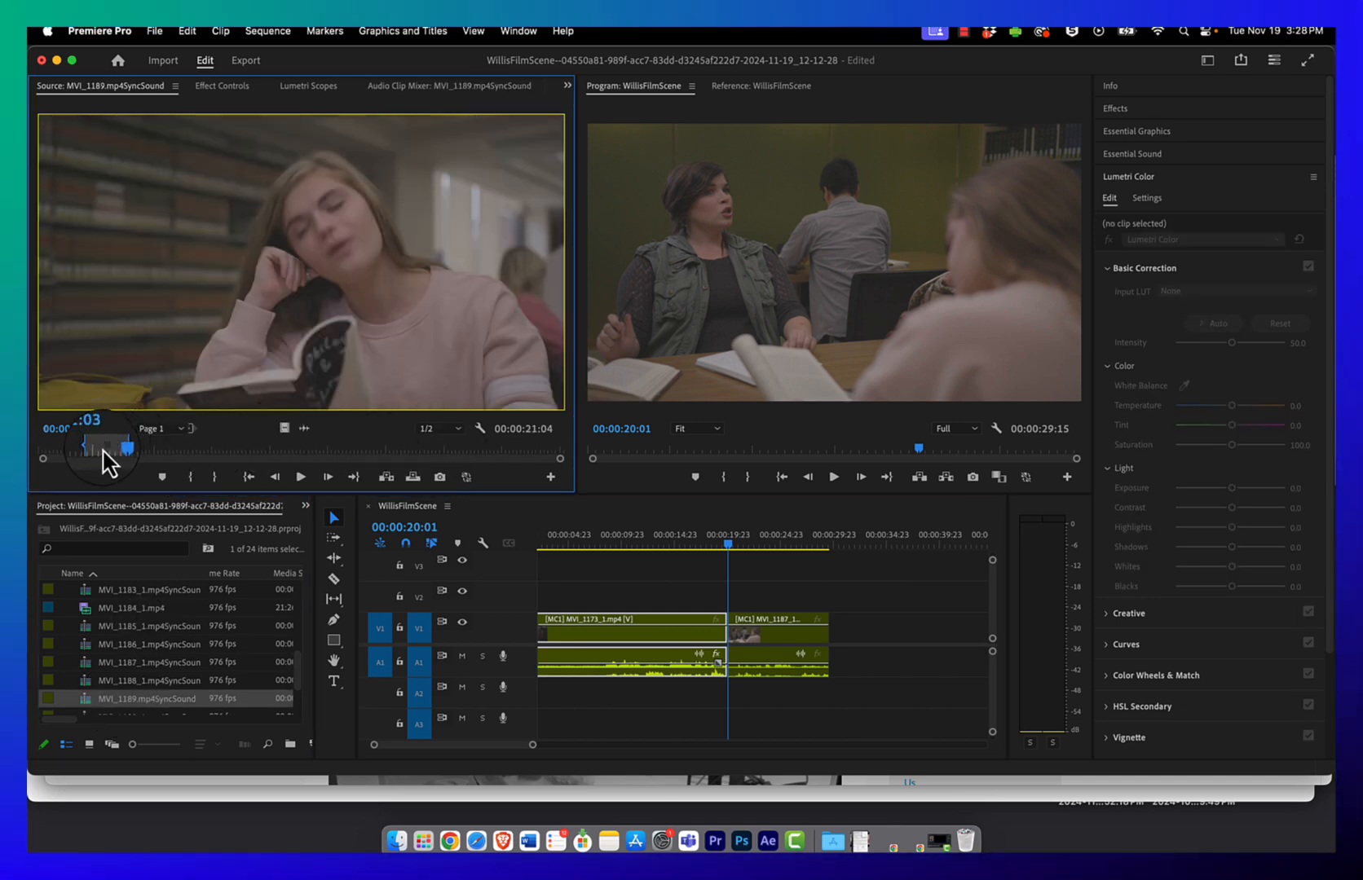
{"action": "left_click_drag", "start_coordinate": [119, 451], "coordinate": [85, 454]}
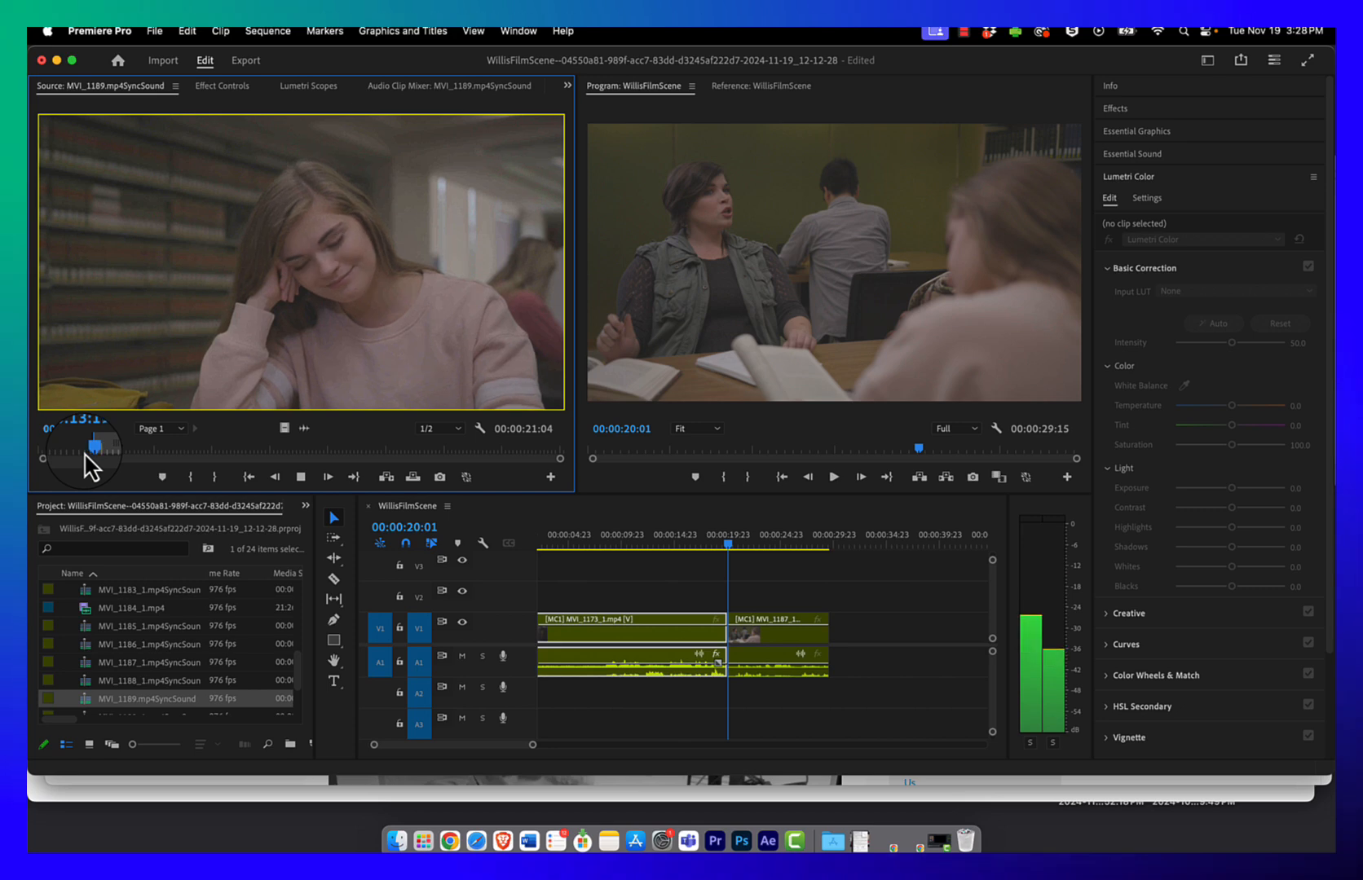
{"action": "key", "text": "space"}
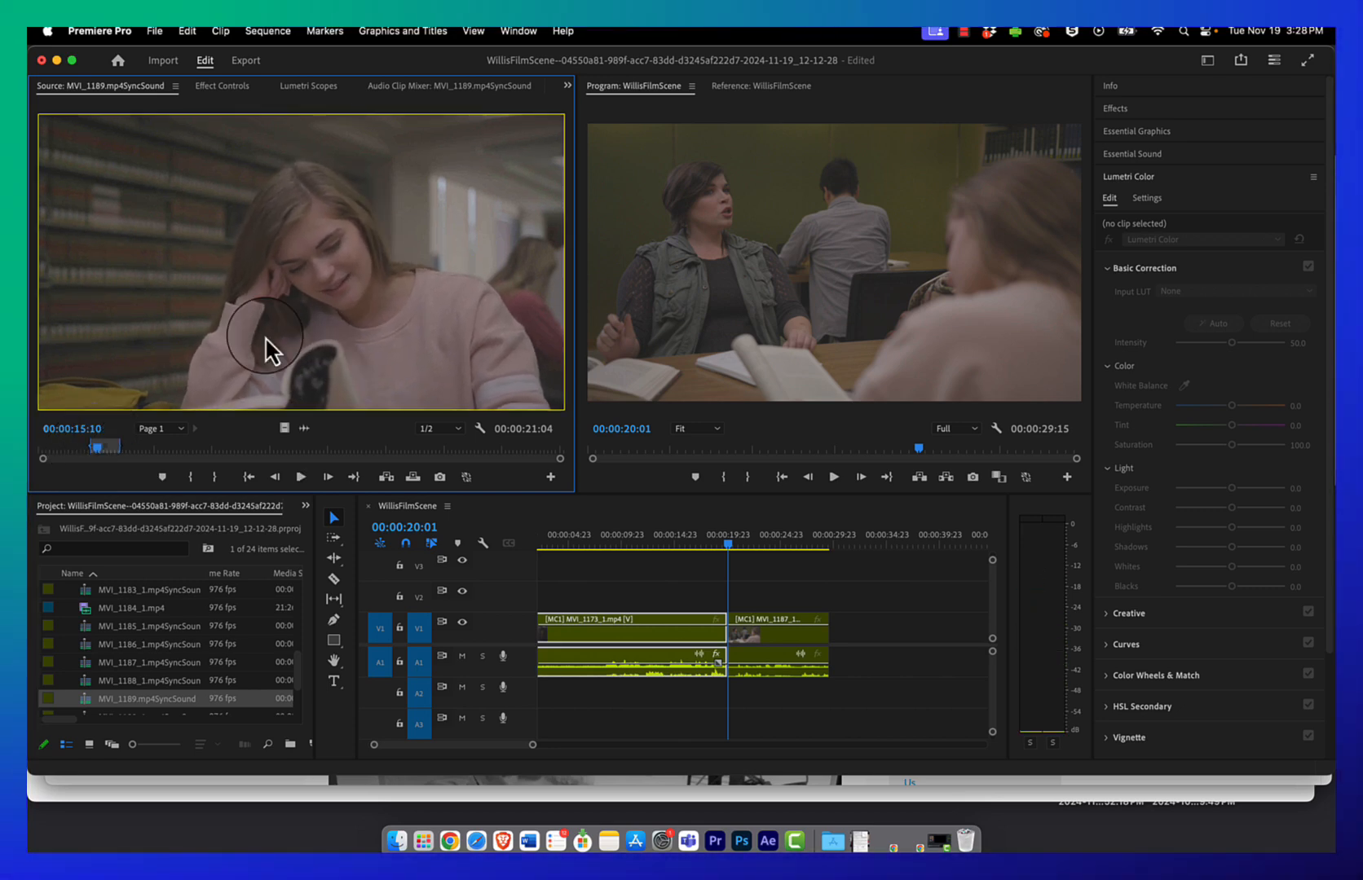
{"action": "left_click_drag", "start_coordinate": [608, 536], "coordinate": [819, 655]}
- Switch to Finder and preview Script Illation.pdf from the OneDrive_2_11-18-2024 folder in Downloads
{"action": "key", "text": "super+Tab"}
{"action": "key", "text": "super+Tab"}
{"action": "key", "text": "super+Tab"}
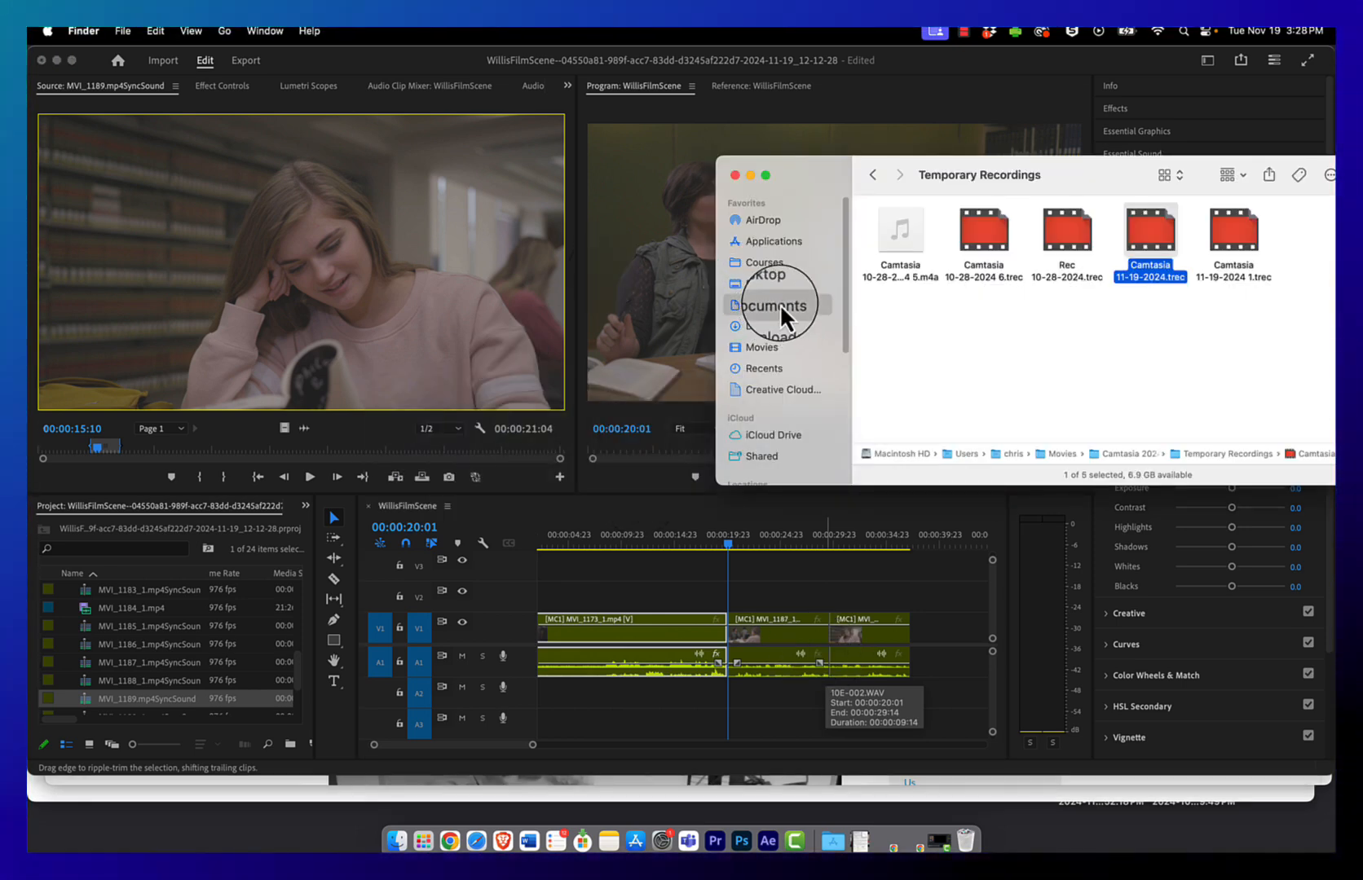
{"action": "left_click", "coordinate": [780, 304]}
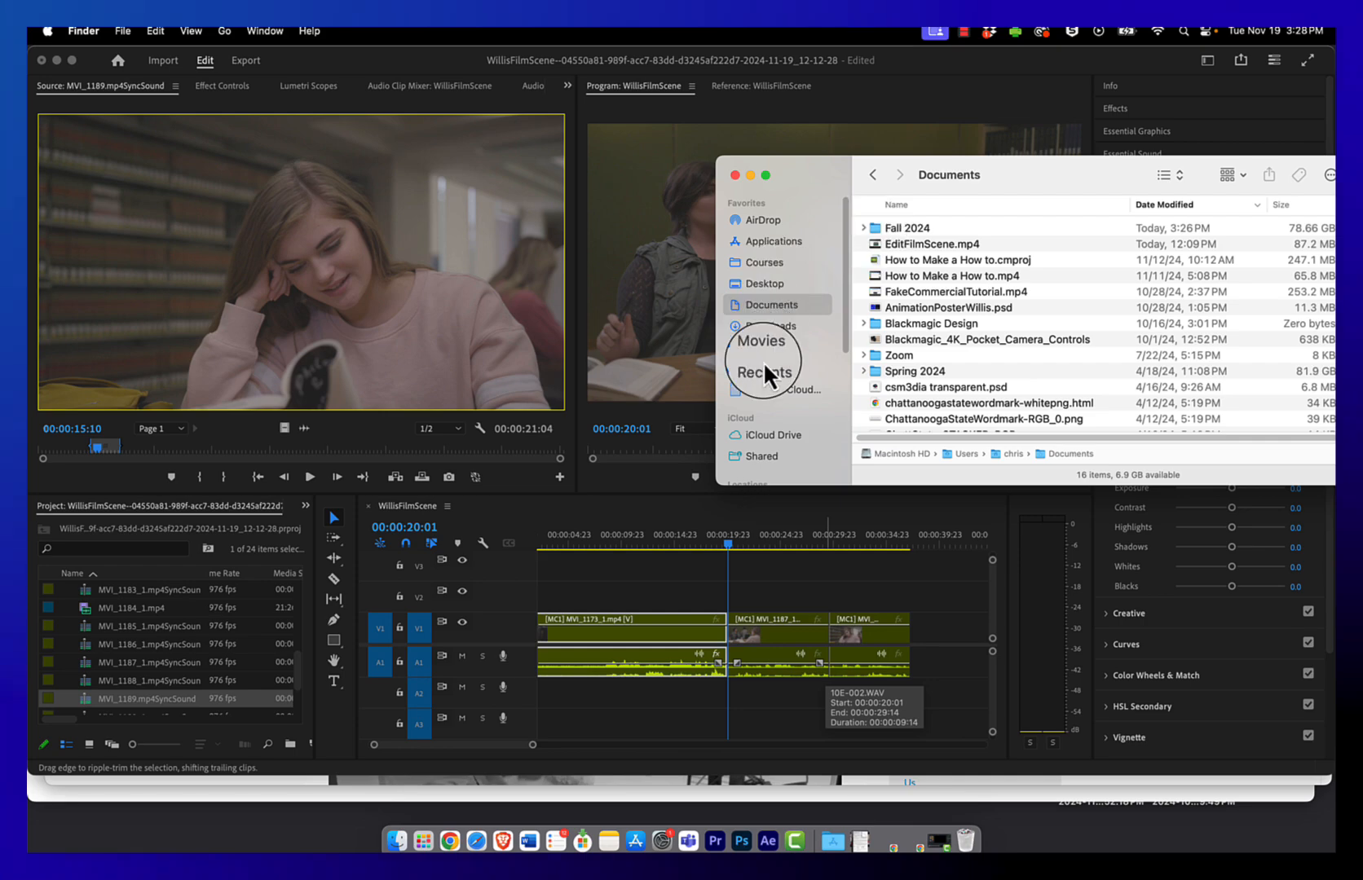
{"action": "left_click", "coordinate": [772, 325]}
{"action": "left_click", "coordinate": [911, 276]}
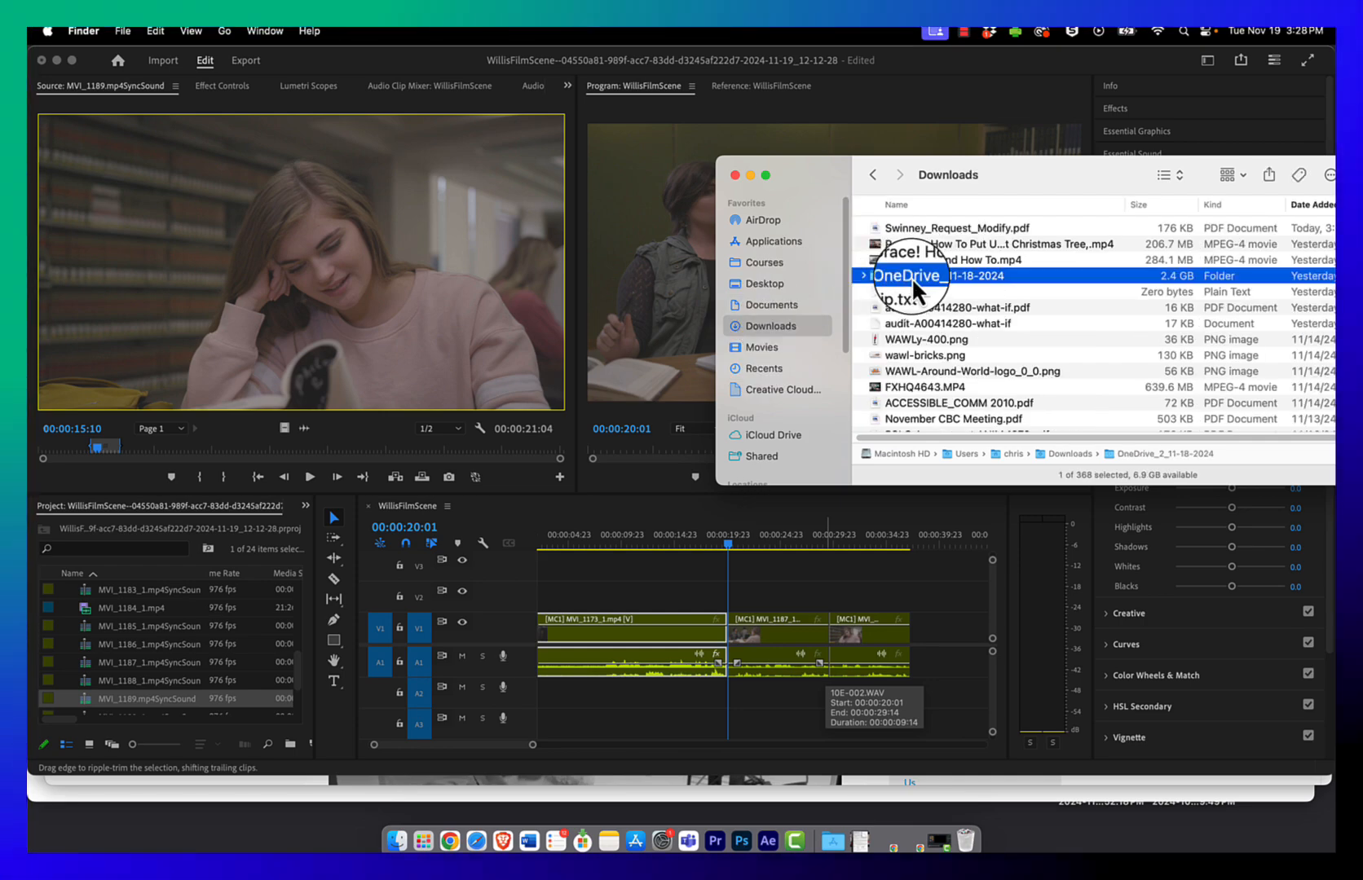
{"action": "double_click", "coordinate": [912, 278]}
{"action": "scroll", "coordinate": [934, 326], "scroll_direction": "down", "scroll_amount": 10}
{"action": "left_click", "coordinate": [930, 428]}
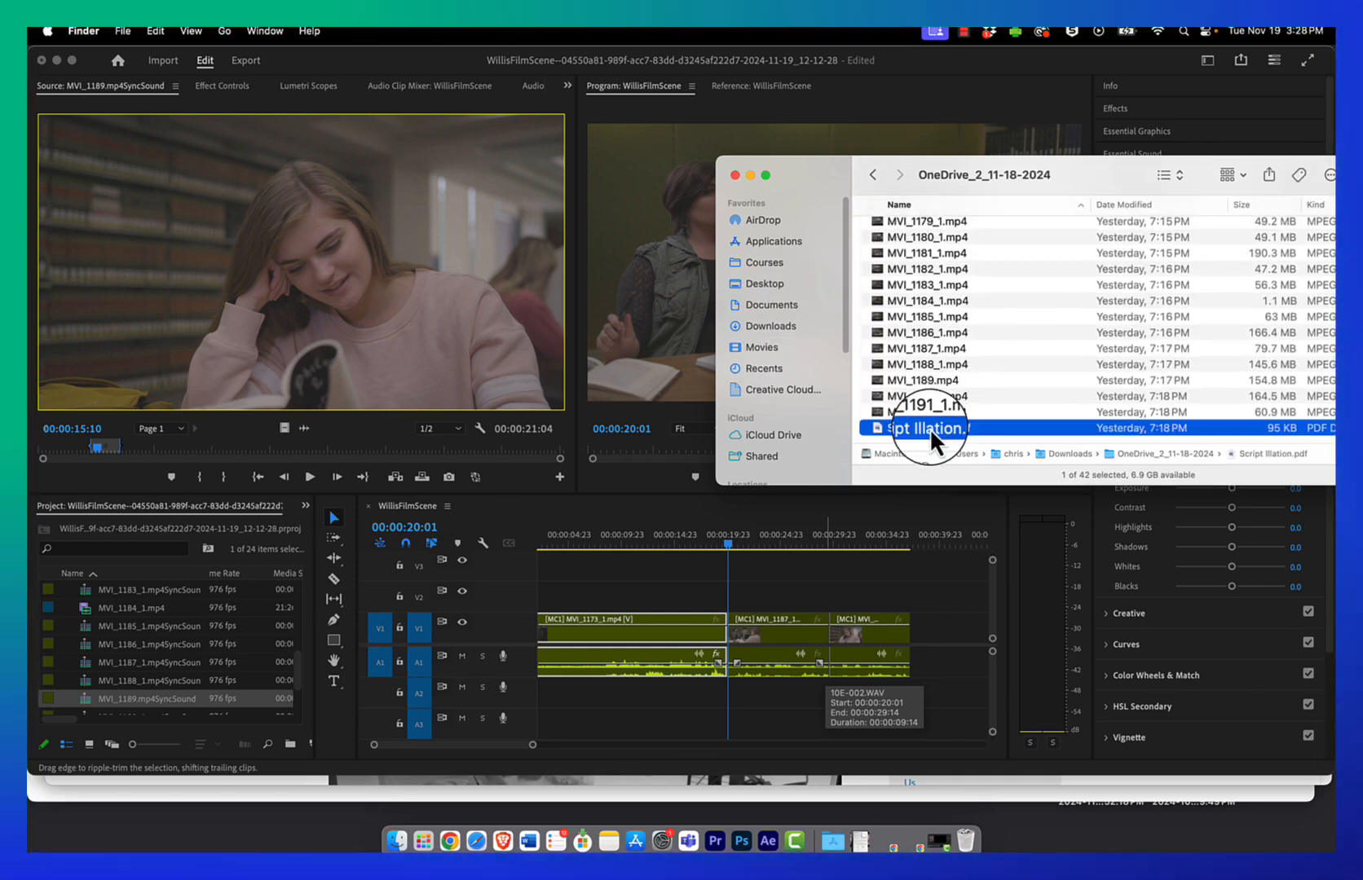
{"action": "key", "text": "space"}
- Find scene 10, the library scene, in the script and read through it from page 10 to page 12
{"action": "scroll", "coordinate": [779, 465], "scroll_direction": "down", "scroll_amount": 15}
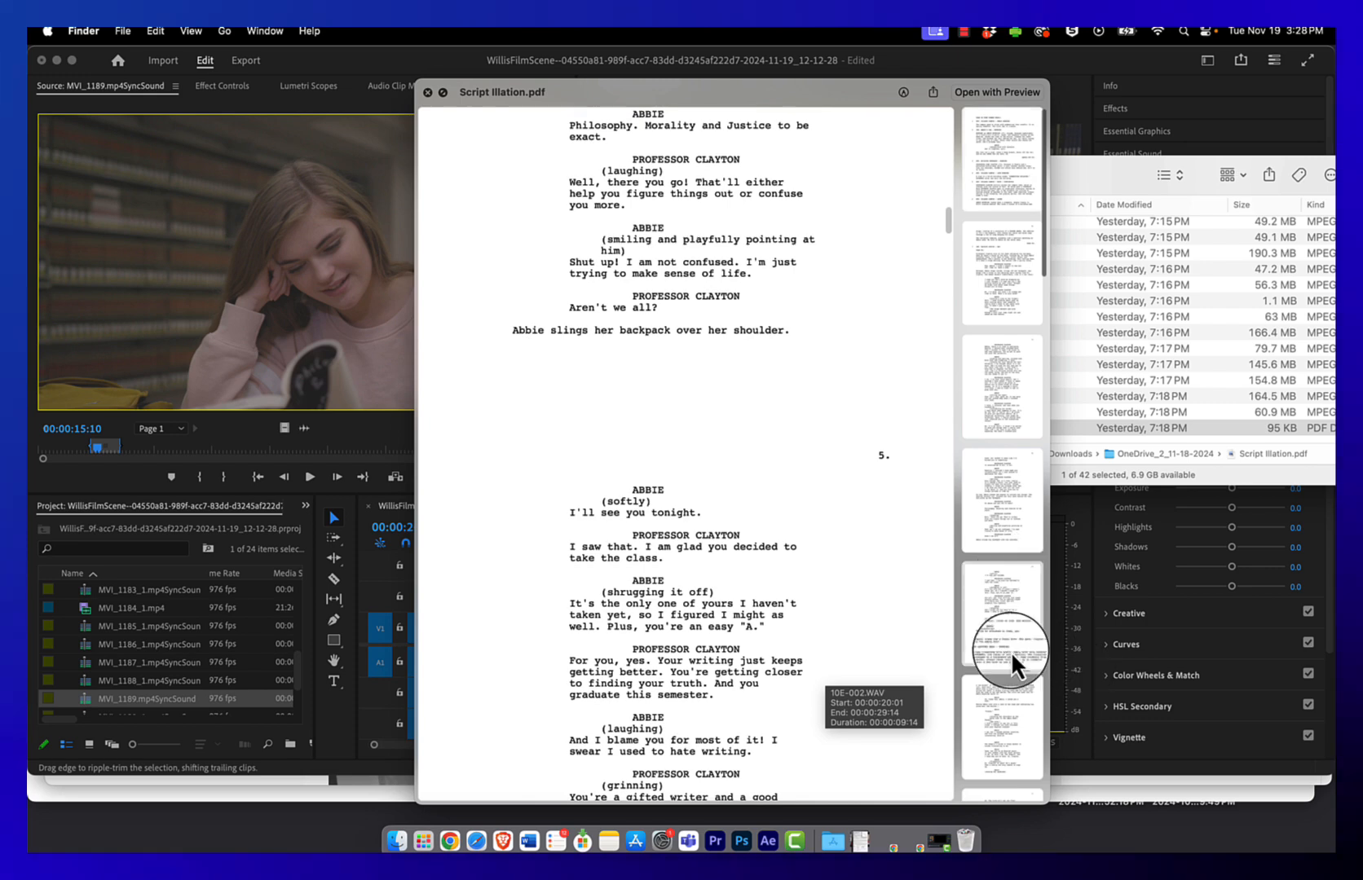
{"action": "scroll", "coordinate": [1006, 660], "scroll_direction": "down", "scroll_amount": 5}
{"action": "left_click", "coordinate": [998, 621]}
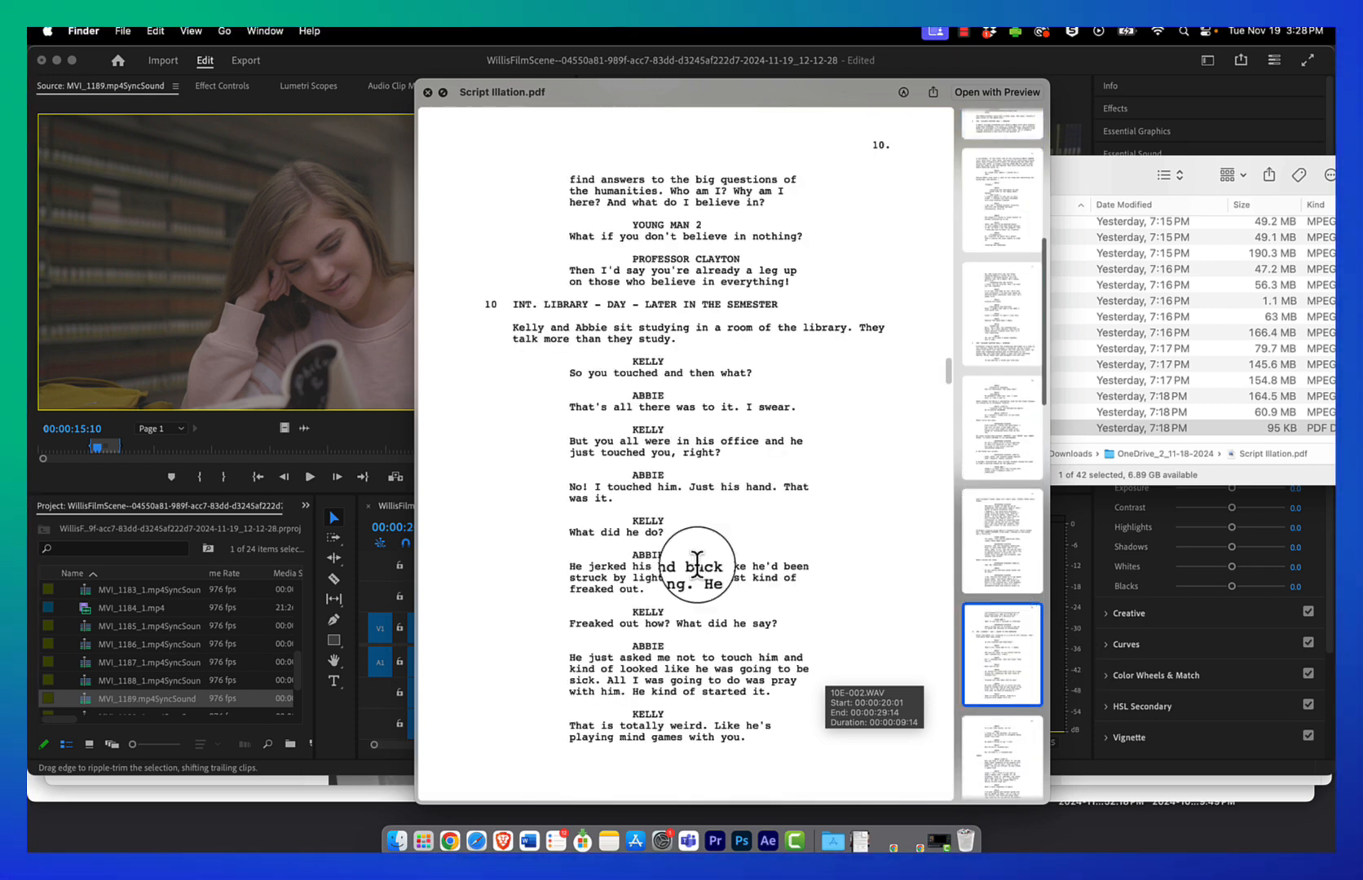
{"action": "scroll", "coordinate": [697, 562], "scroll_direction": "down", "scroll_amount": 5}
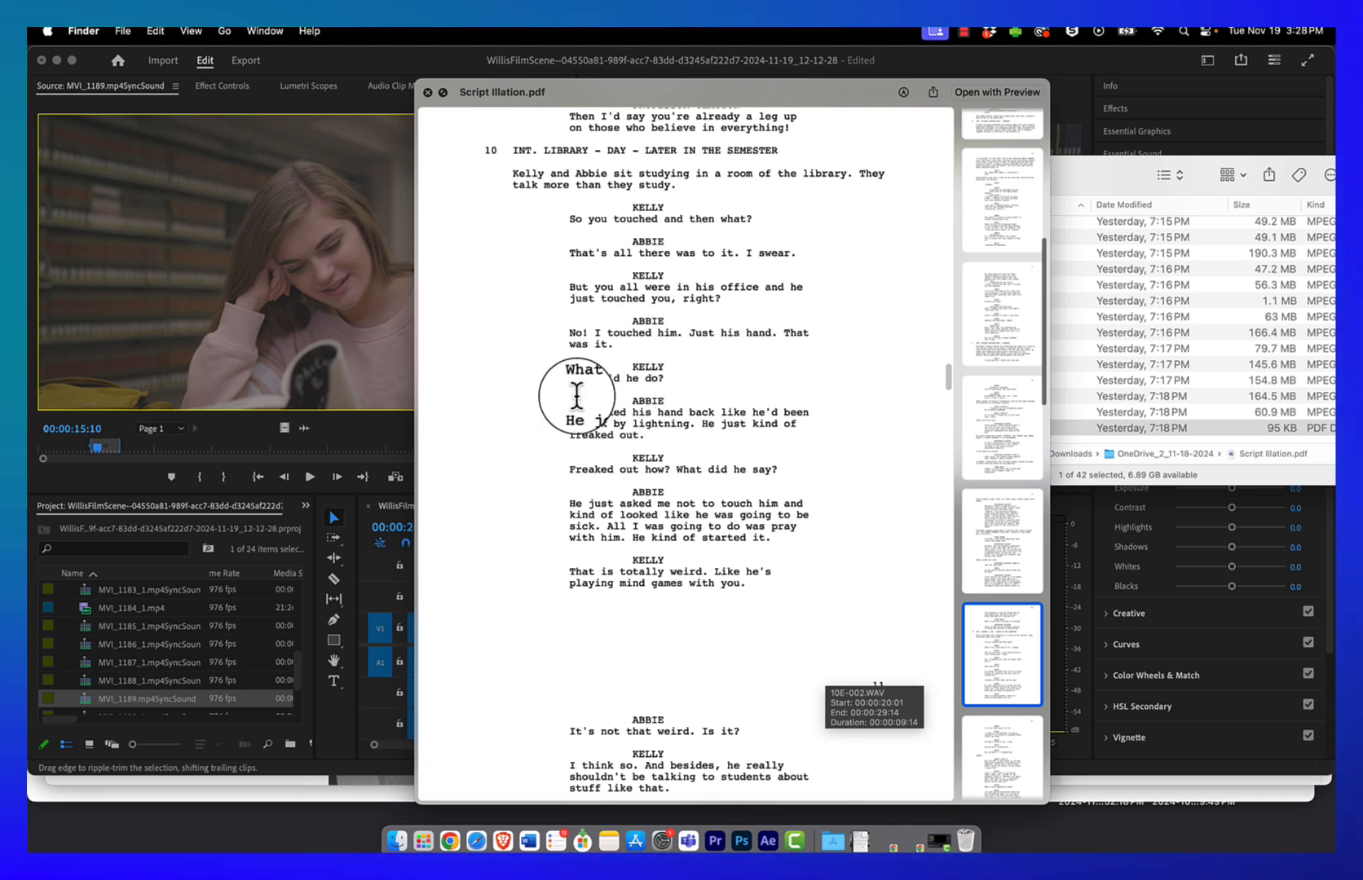
{"action": "scroll", "coordinate": [708, 481], "scroll_direction": "down", "scroll_amount": 15}
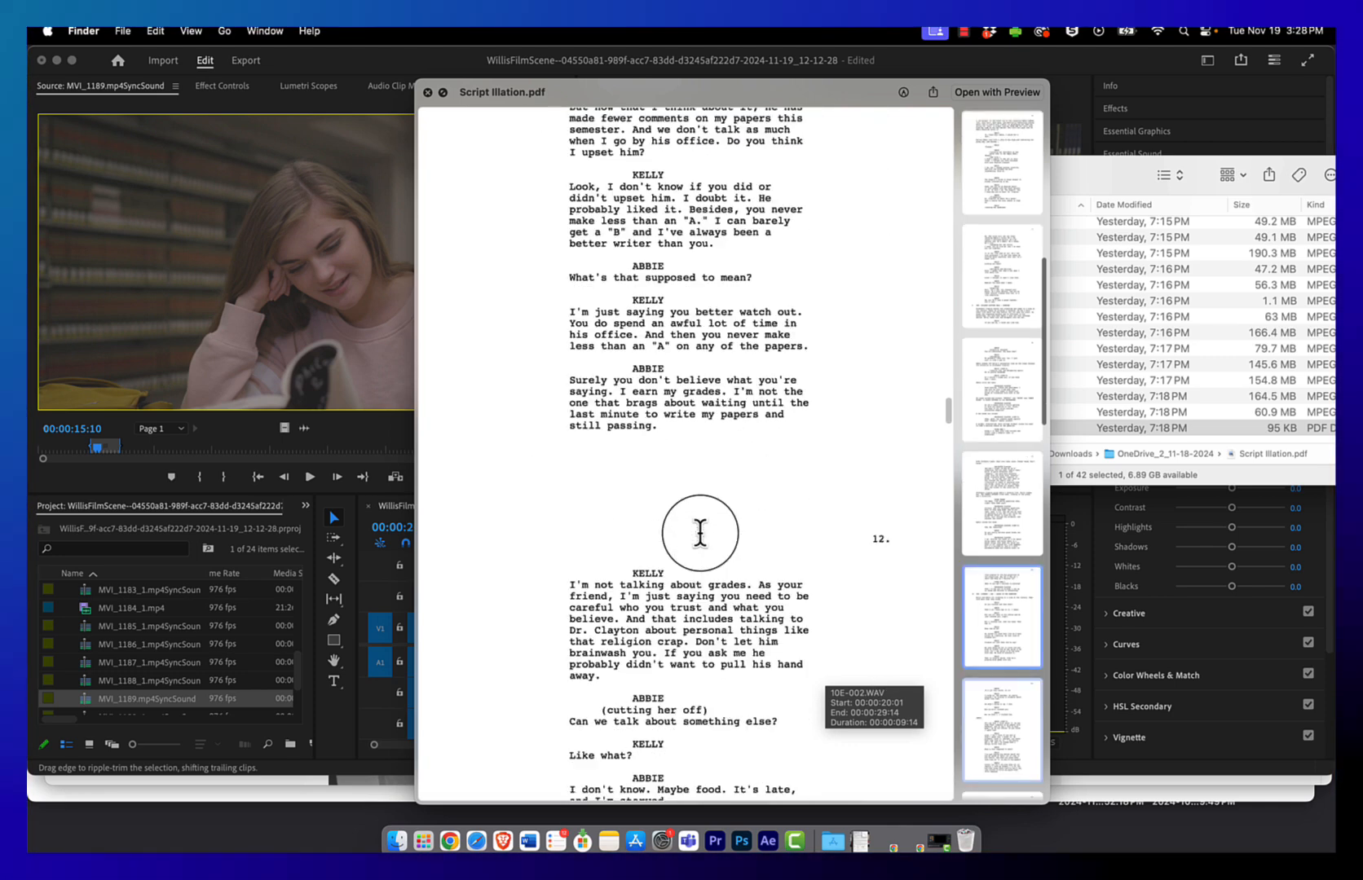
{"action": "scroll", "coordinate": [700, 534], "scroll_direction": "down", "scroll_amount": 2}
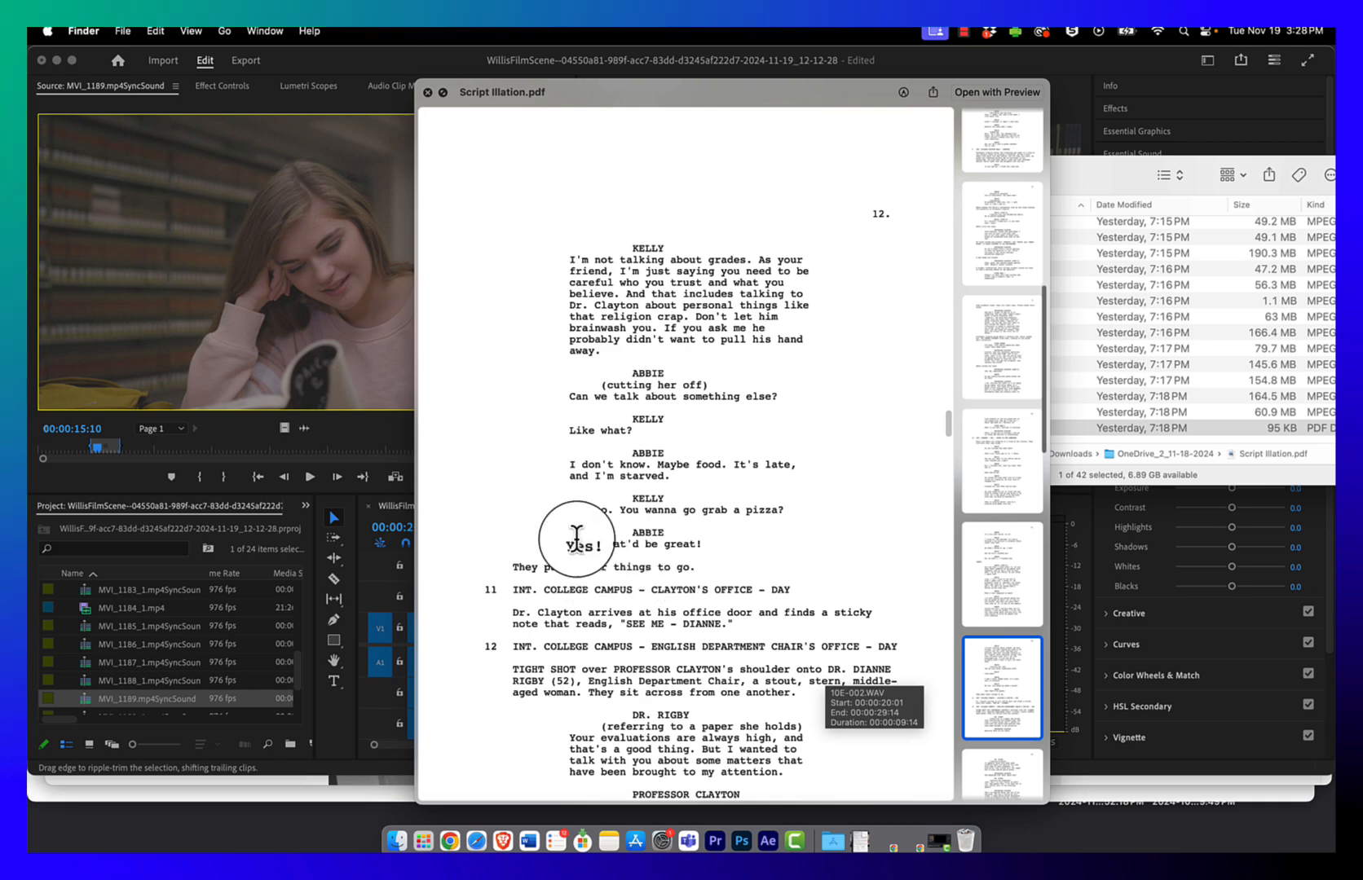
- Return to Premiere Pro and play the cut from MVI_1173 to MVI_1187 in the timeline, starting at 00:00:18:22
{"action": "left_click", "coordinate": [263, 278]}
{"action": "left_click", "coordinate": [702, 586]}
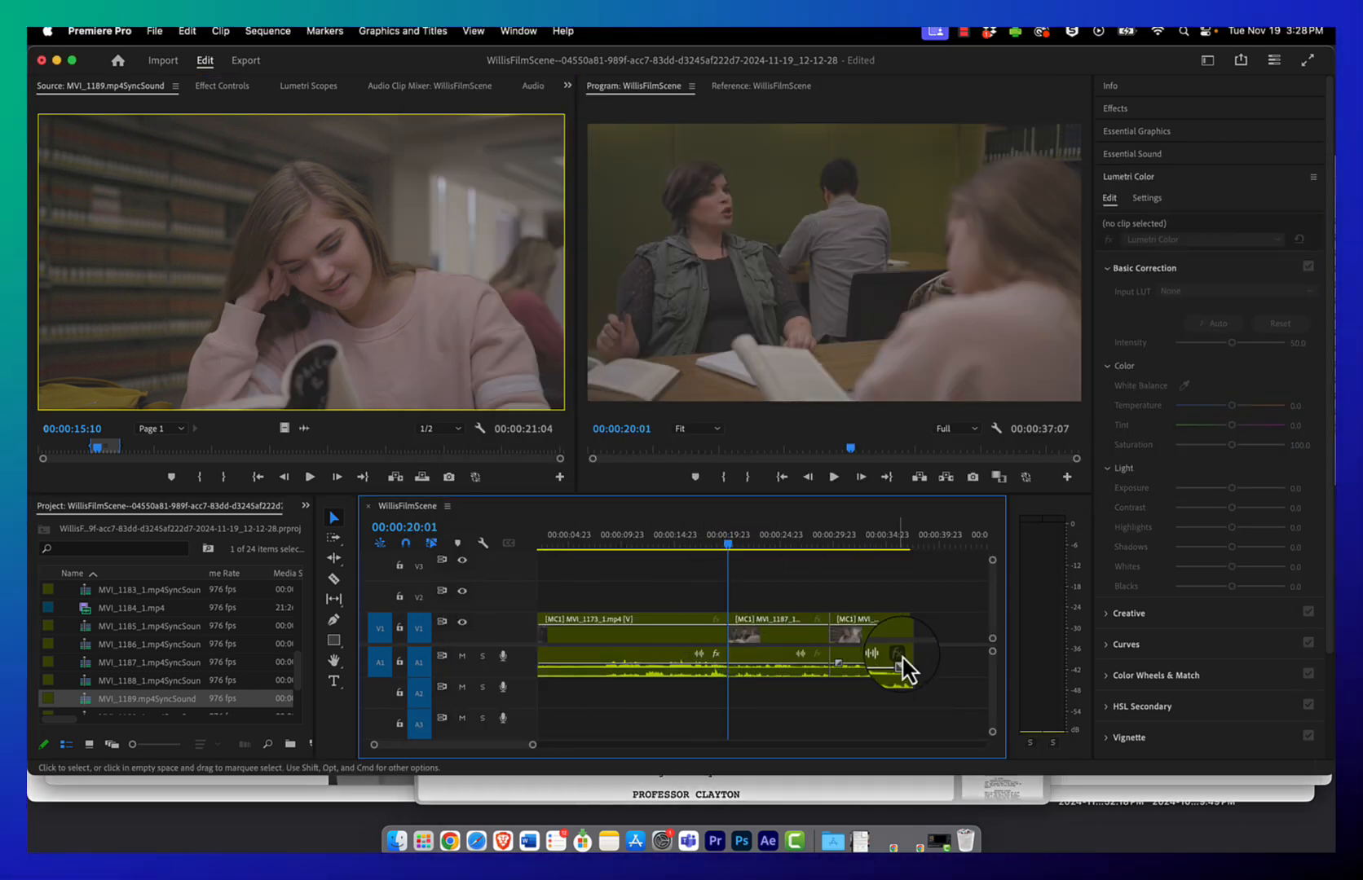
{"action": "left_click_drag", "start_coordinate": [754, 548], "coordinate": [721, 558]}
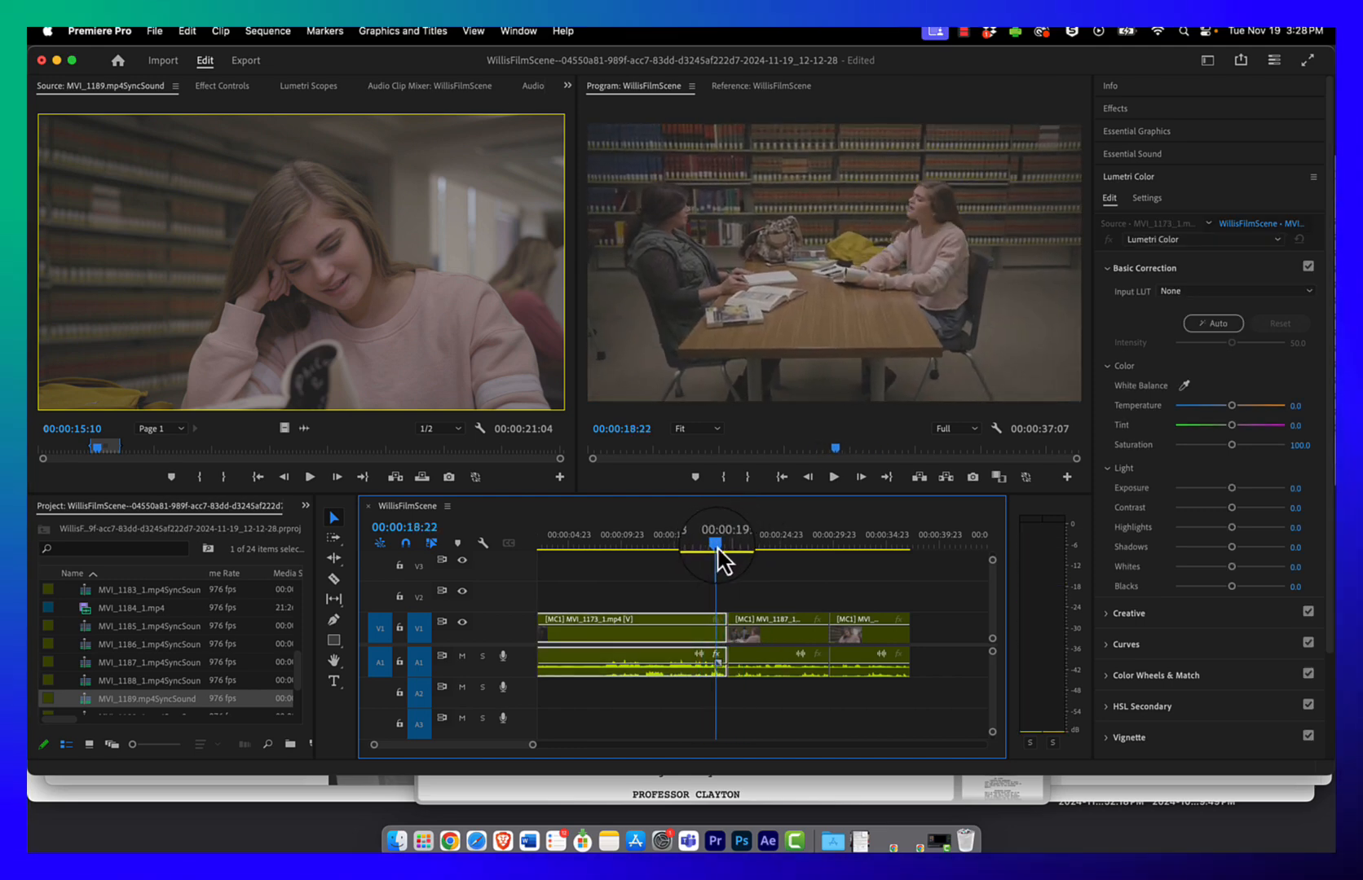
{"action": "key", "text": "space"}
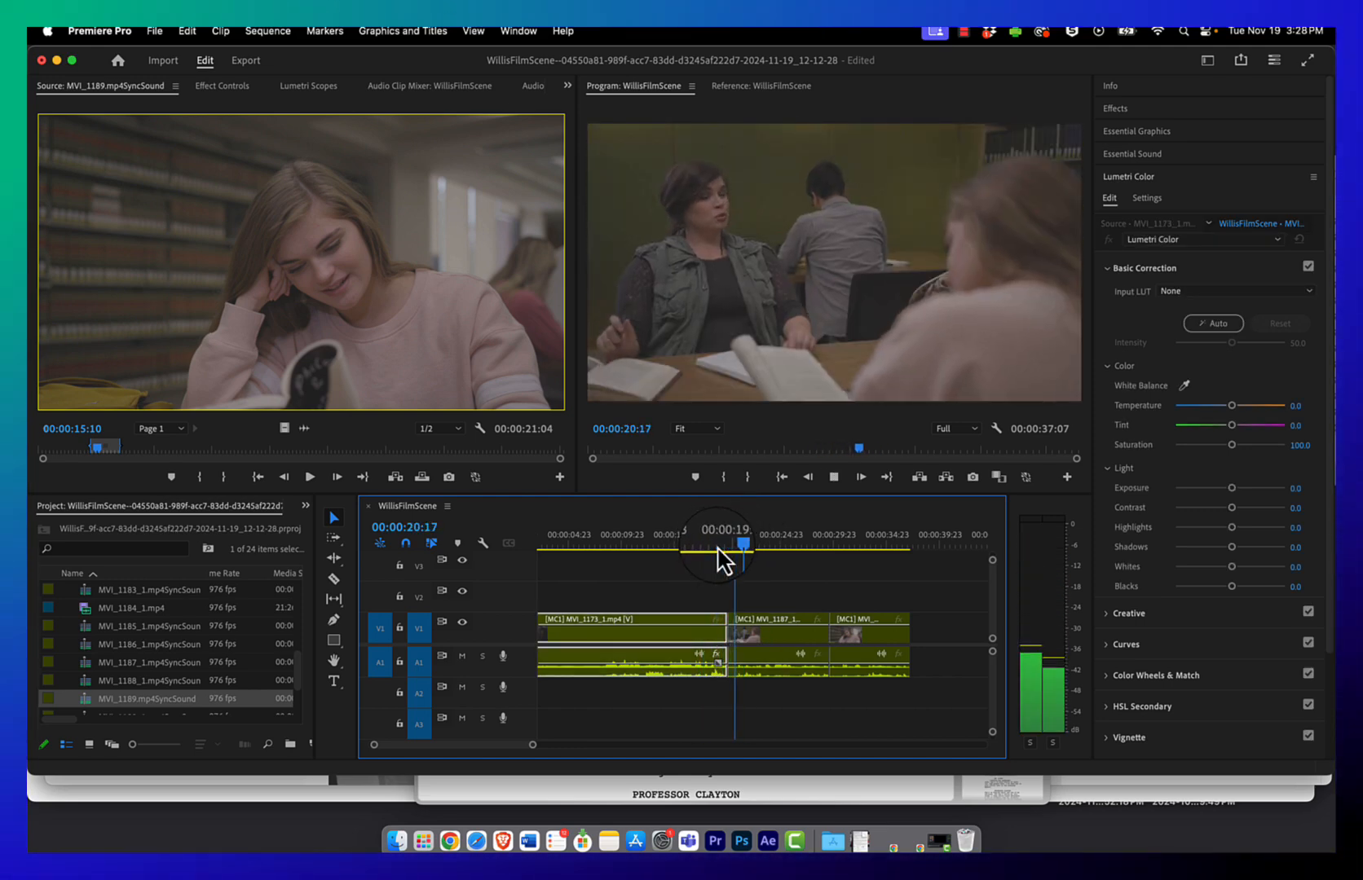
{"action": "key", "text": "space"}
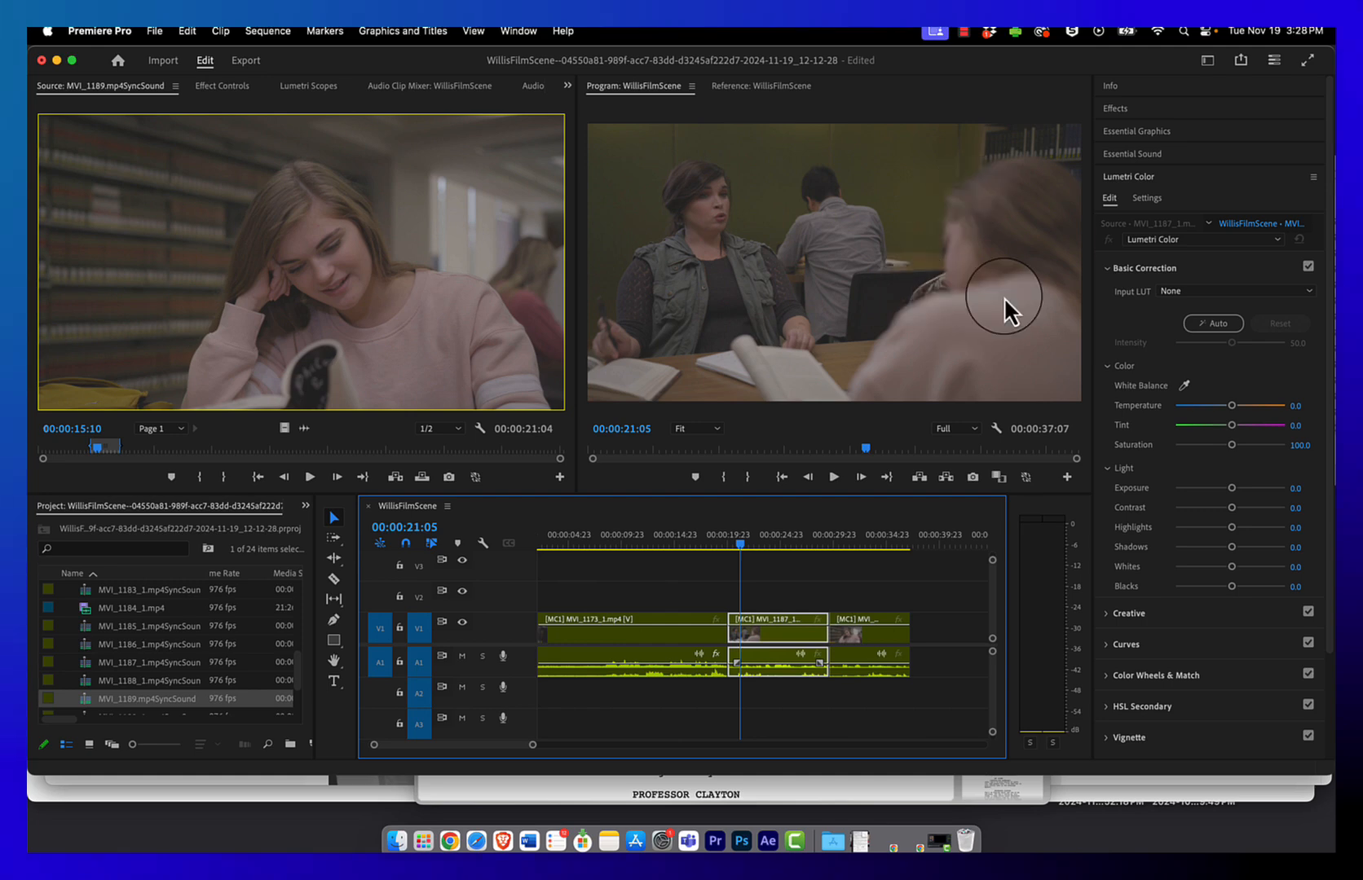
- Roll only the video cut between the MVI_1173 and MVI_1187 clips later to about 00:00:22, past their audio cut
{"action": "mouse_move", "coordinate": [719, 548]}
{"action": "left_mouse_down"}
{"action": "mouse_move", "coordinate": [774, 546]}
{"action": "mouse_move", "coordinate": [730, 561]}
{"action": "mouse_move", "coordinate": [785, 562]}
{"action": "mouse_move", "coordinate": [711, 577]}
{"action": "left_mouse_up"}
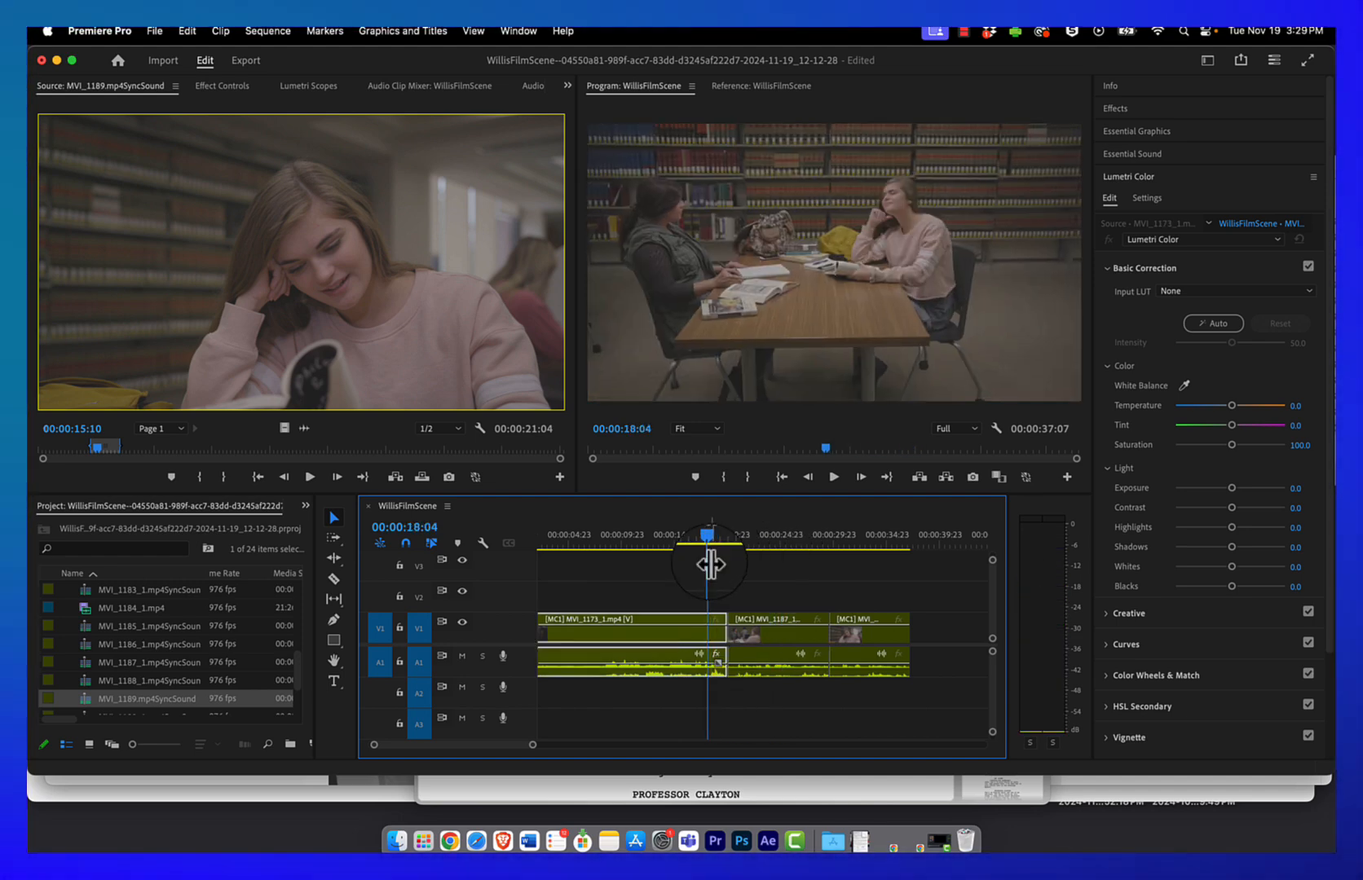
{"action": "mouse_move", "coordinate": [717, 617]}
{"action": "left_mouse_down"}
{"action": "mouse_move", "coordinate": [698, 617]}
{"action": "mouse_move", "coordinate": [720, 634]}
{"action": "left_mouse_up"}
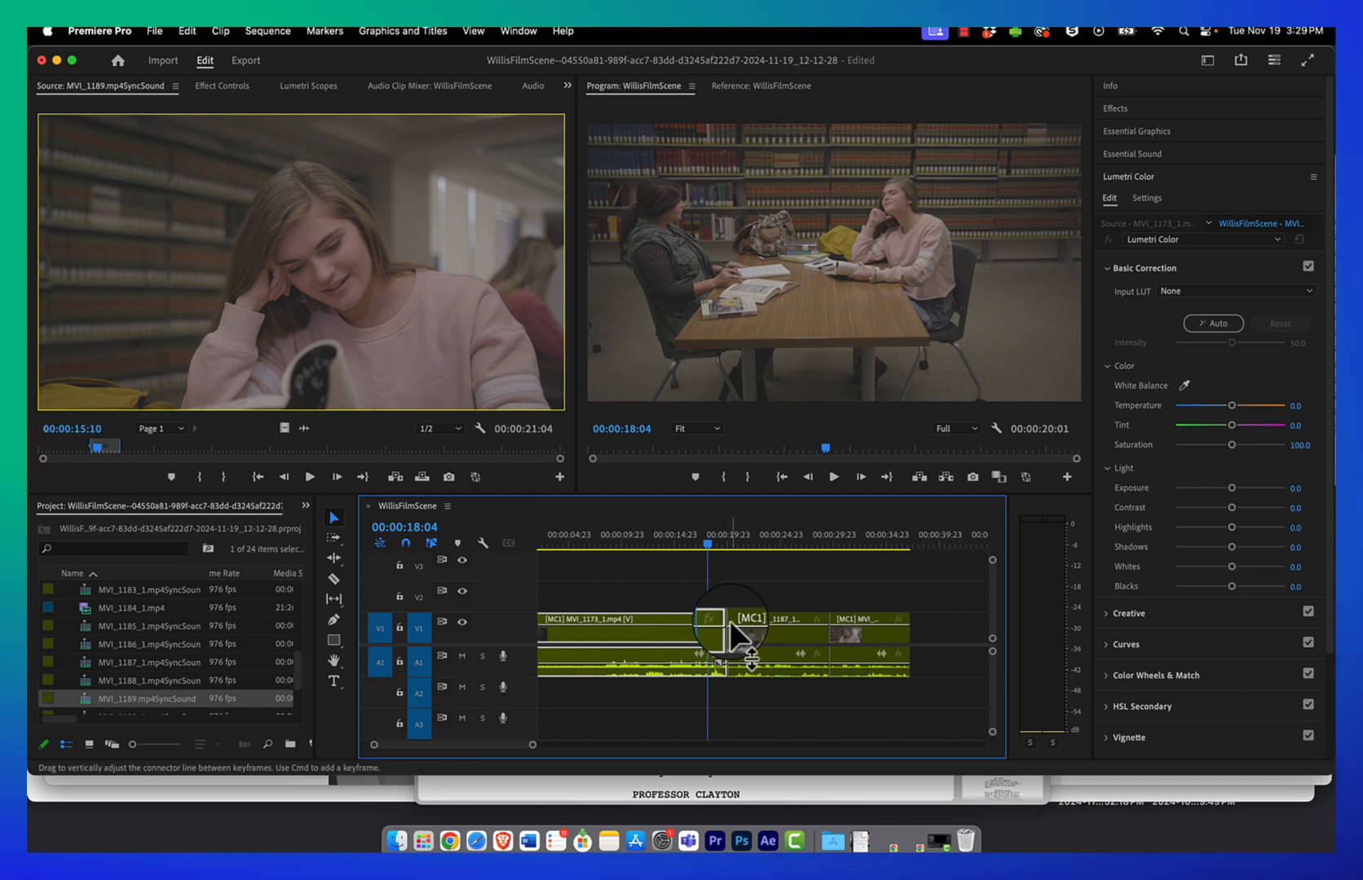
{"action": "left_click", "coordinate": [728, 620]}
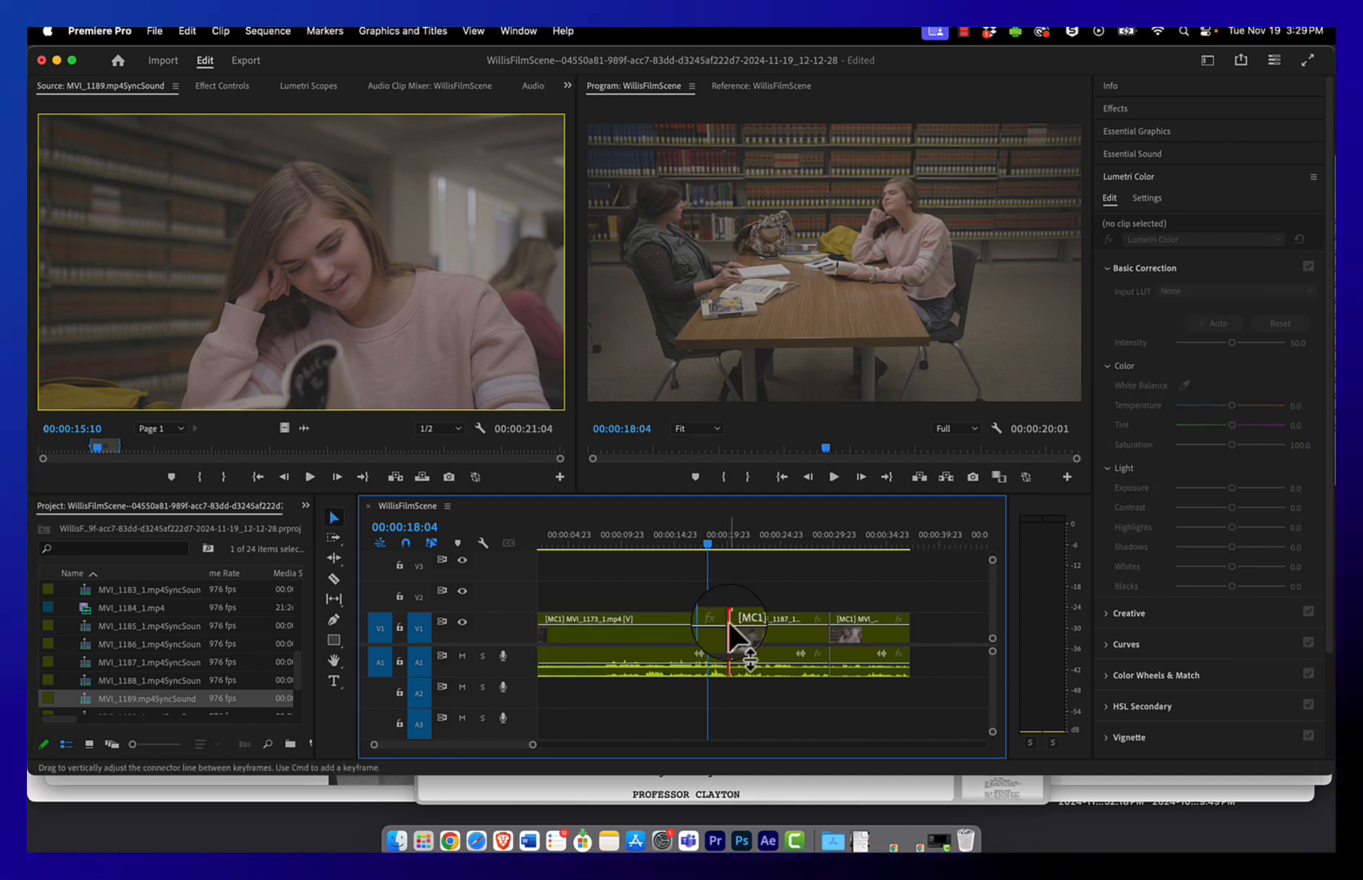
{"action": "left_click_drag", "start_coordinate": [731, 620], "coordinate": [751, 623]}
- Play the split edit between MVI_1173 and MVI_1187 from about 00:00:17, then scrub back to 00:00:16:23
{"action": "left_click", "coordinate": [698, 546]}
{"action": "key", "text": "space"}
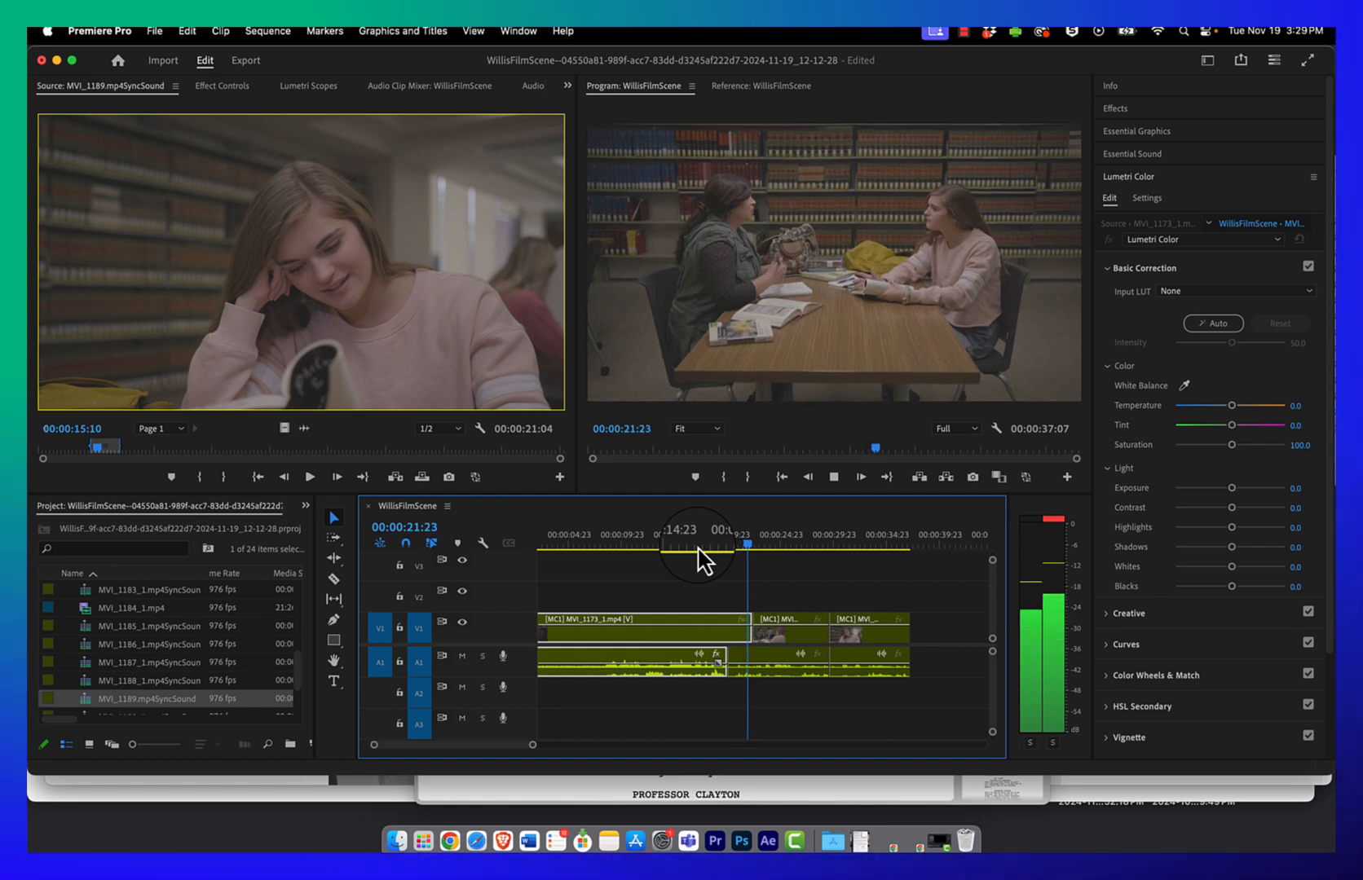
{"action": "key", "text": "space"}
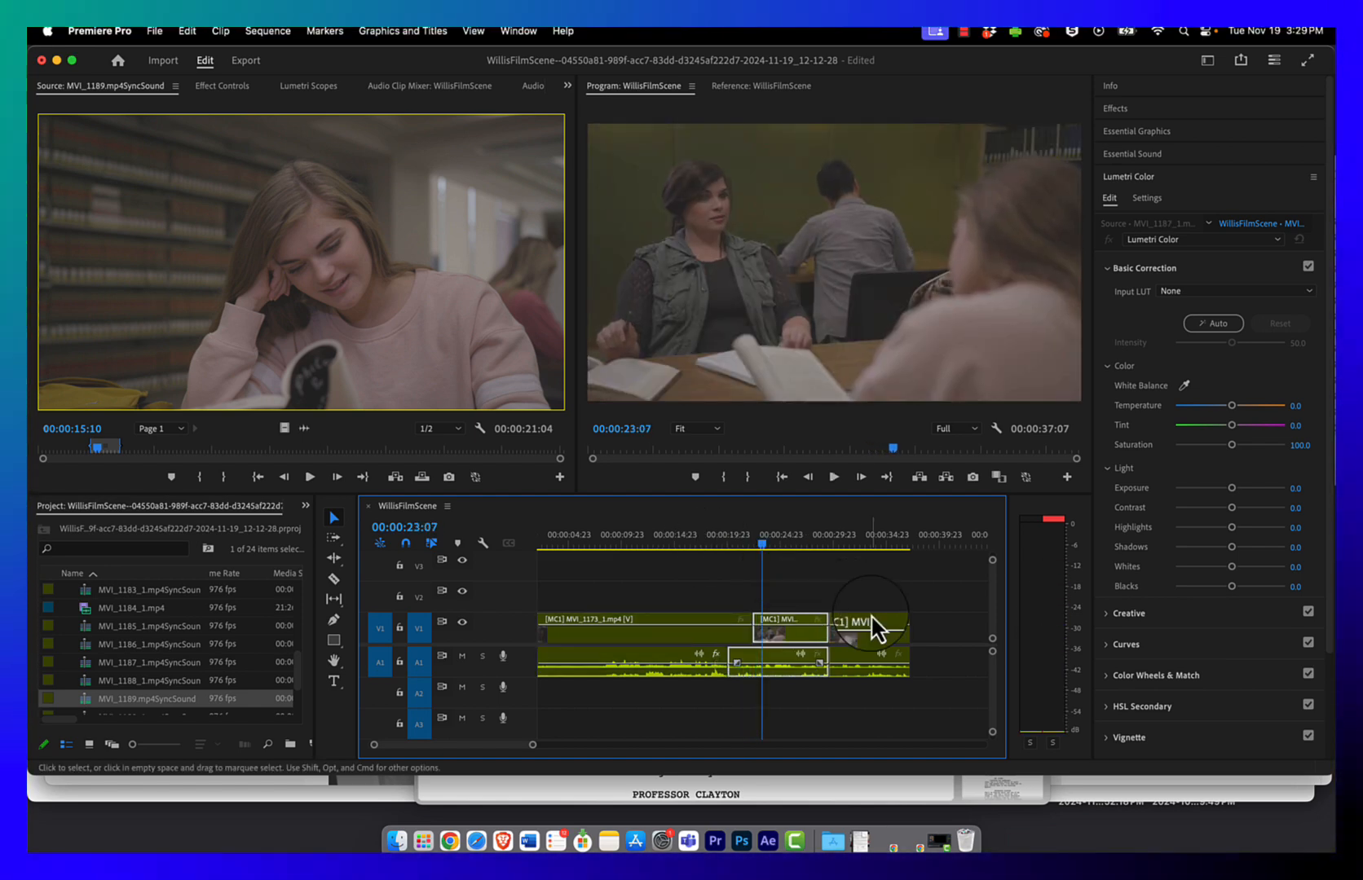
{"action": "left_click_drag", "start_coordinate": [870, 553], "coordinate": [736, 587]}
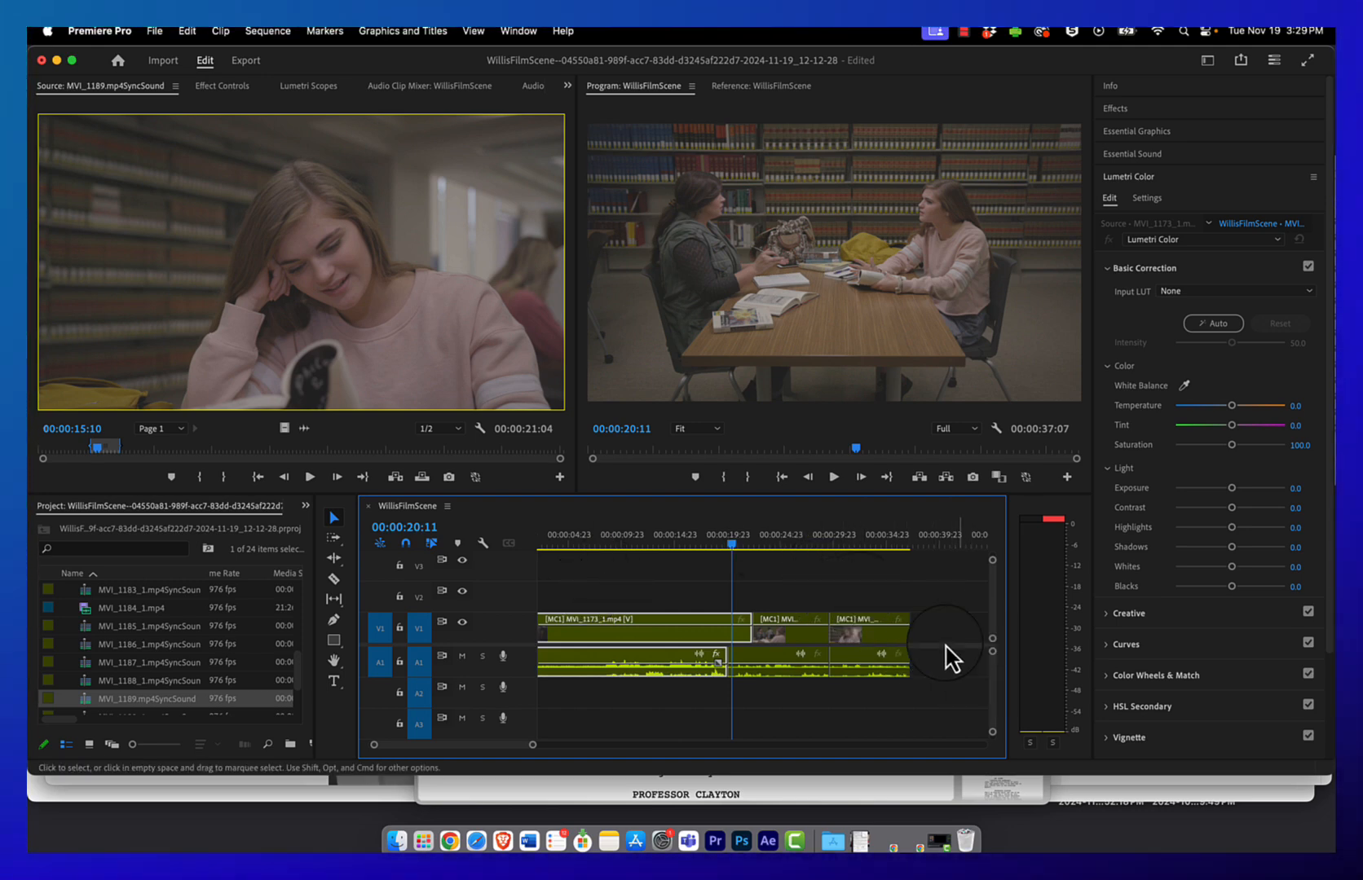
{"action": "left_click", "coordinate": [695, 540]}
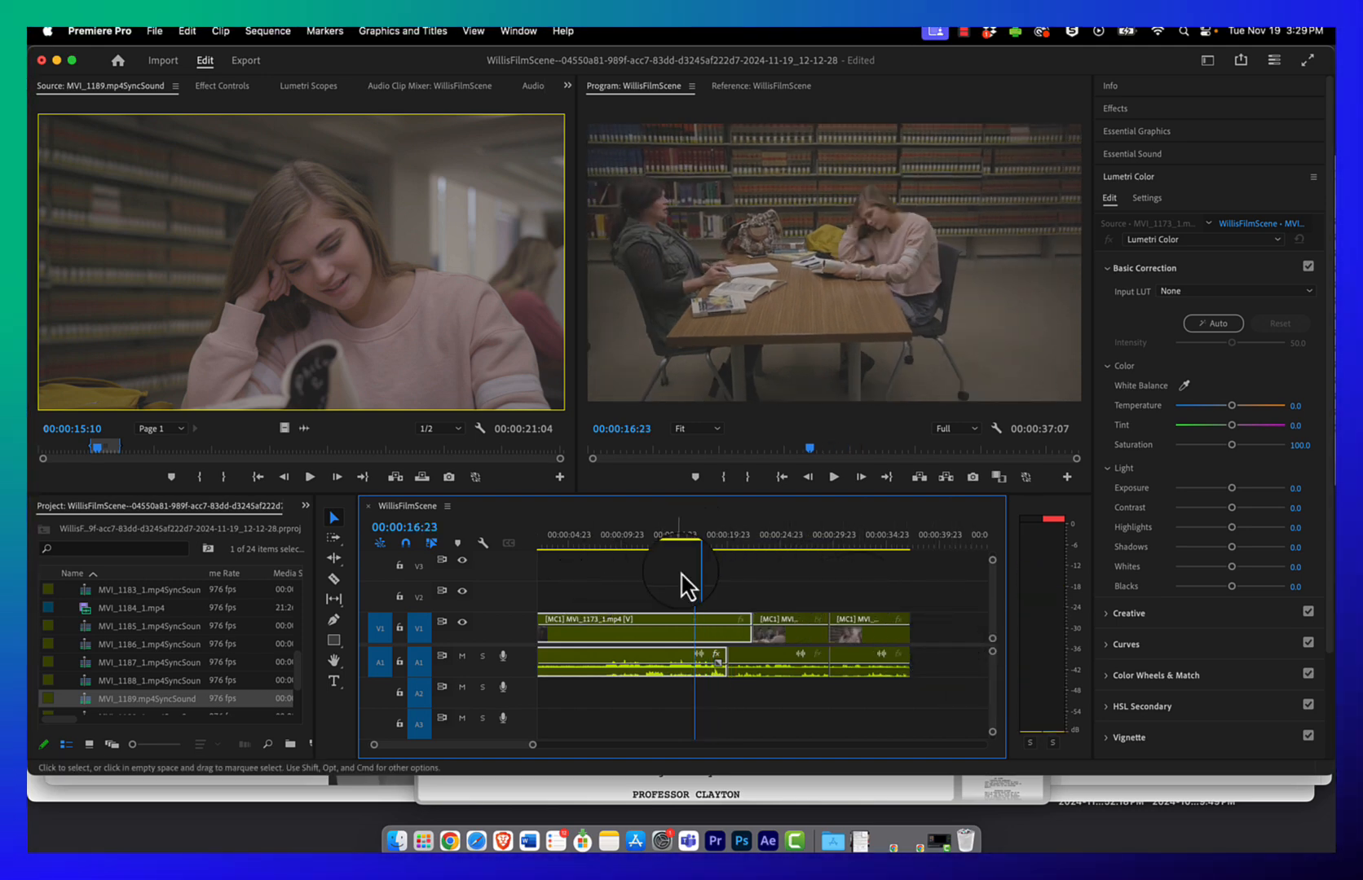
- Normalize all audio peaks to 0 dB on all three timeline clips and play back the section around 00:00:18
{"action": "left_click_drag", "start_coordinate": [678, 577], "coordinate": [869, 683]}
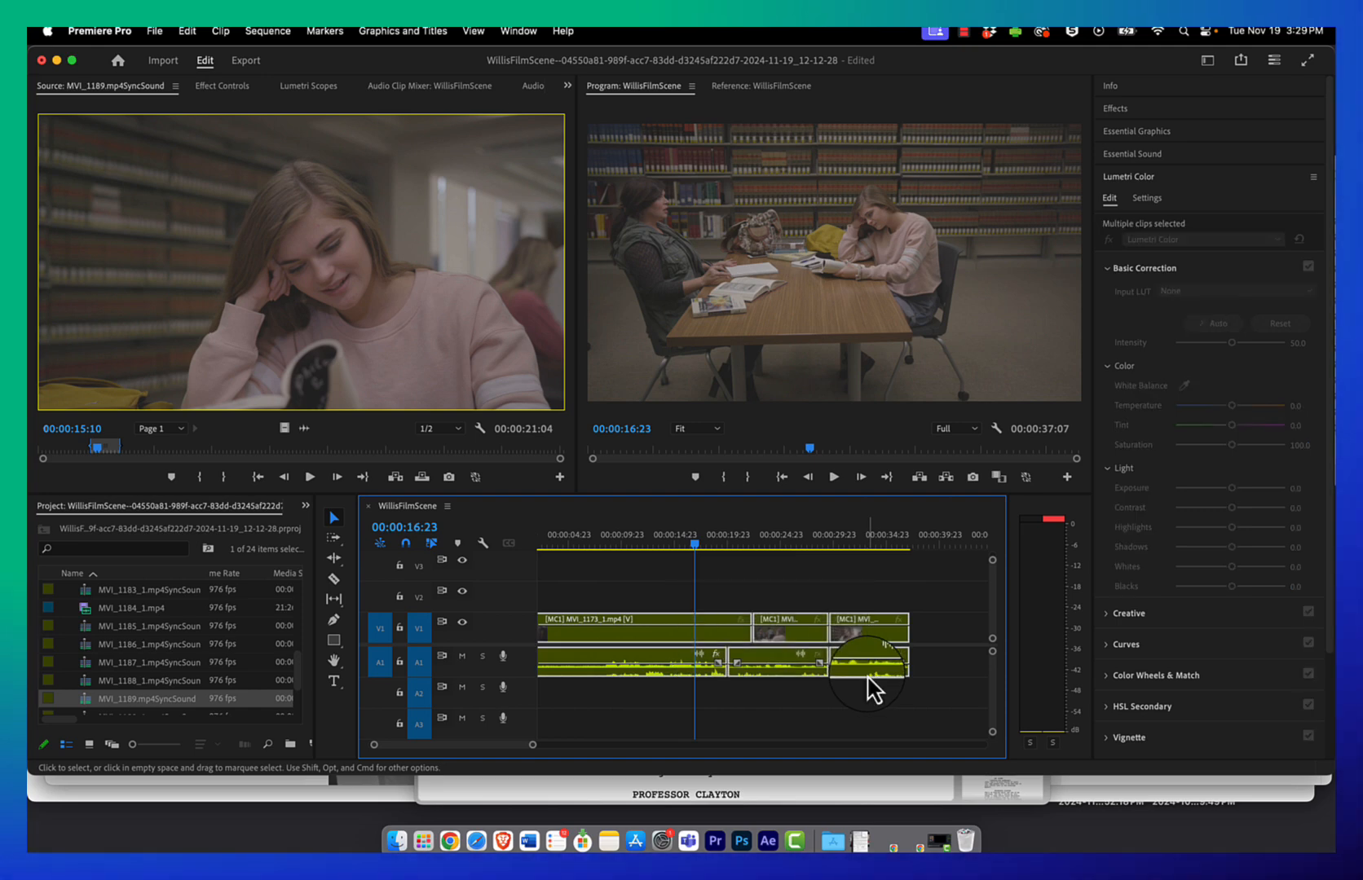
{"action": "right_click", "coordinate": [647, 636]}
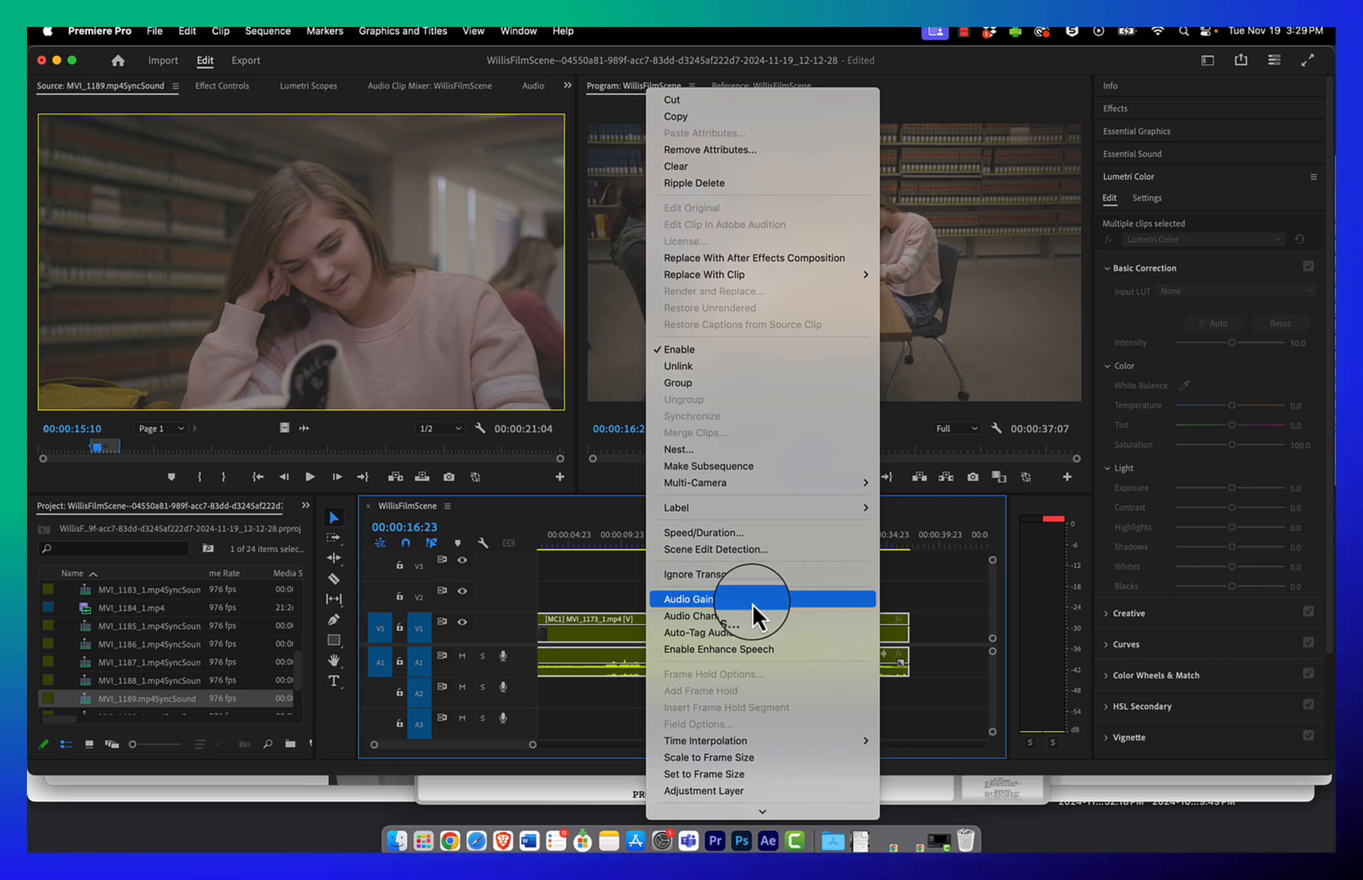
{"action": "left_click", "coordinate": [752, 601]}
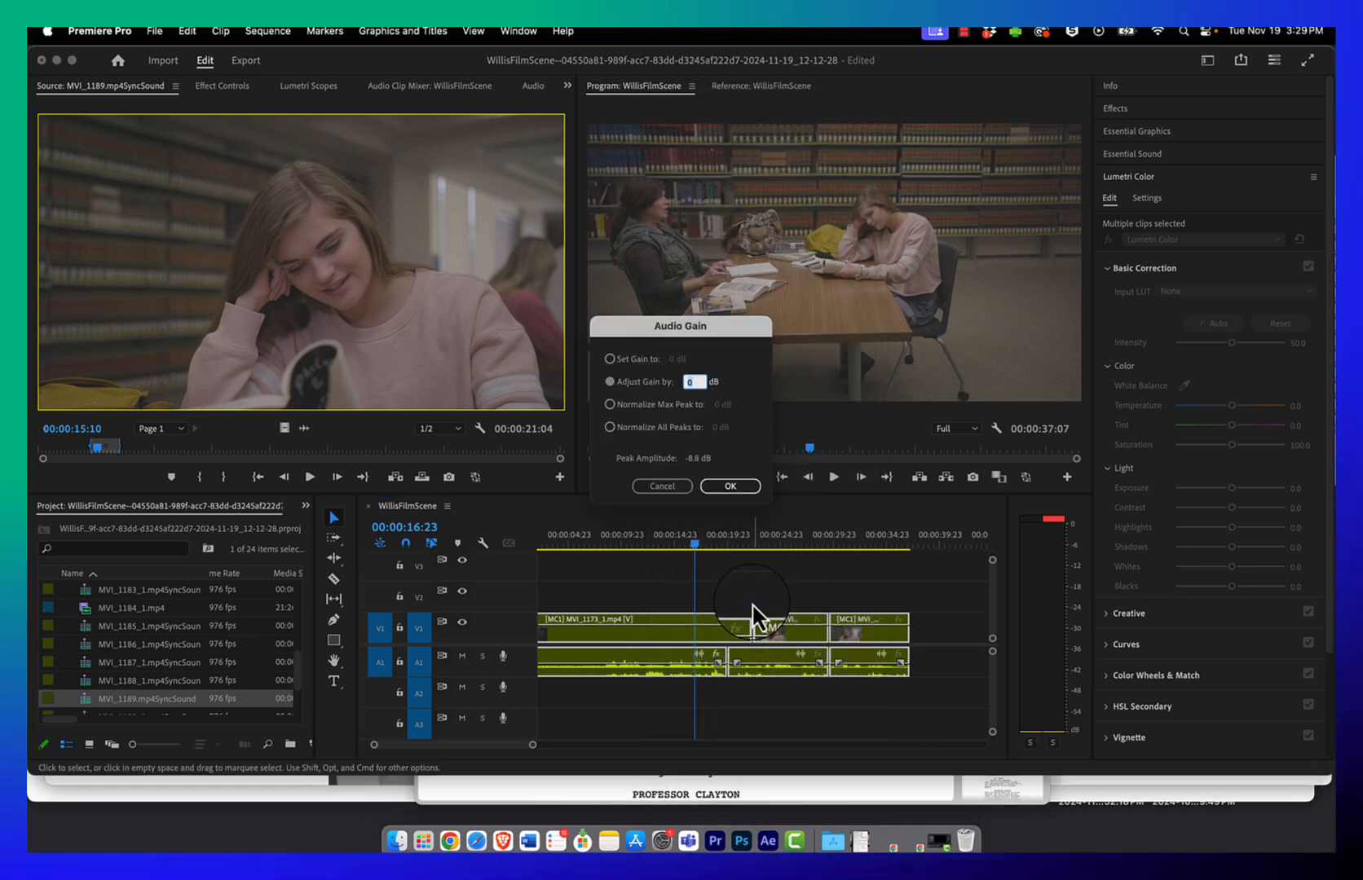
{"action": "left_click", "coordinate": [649, 429]}
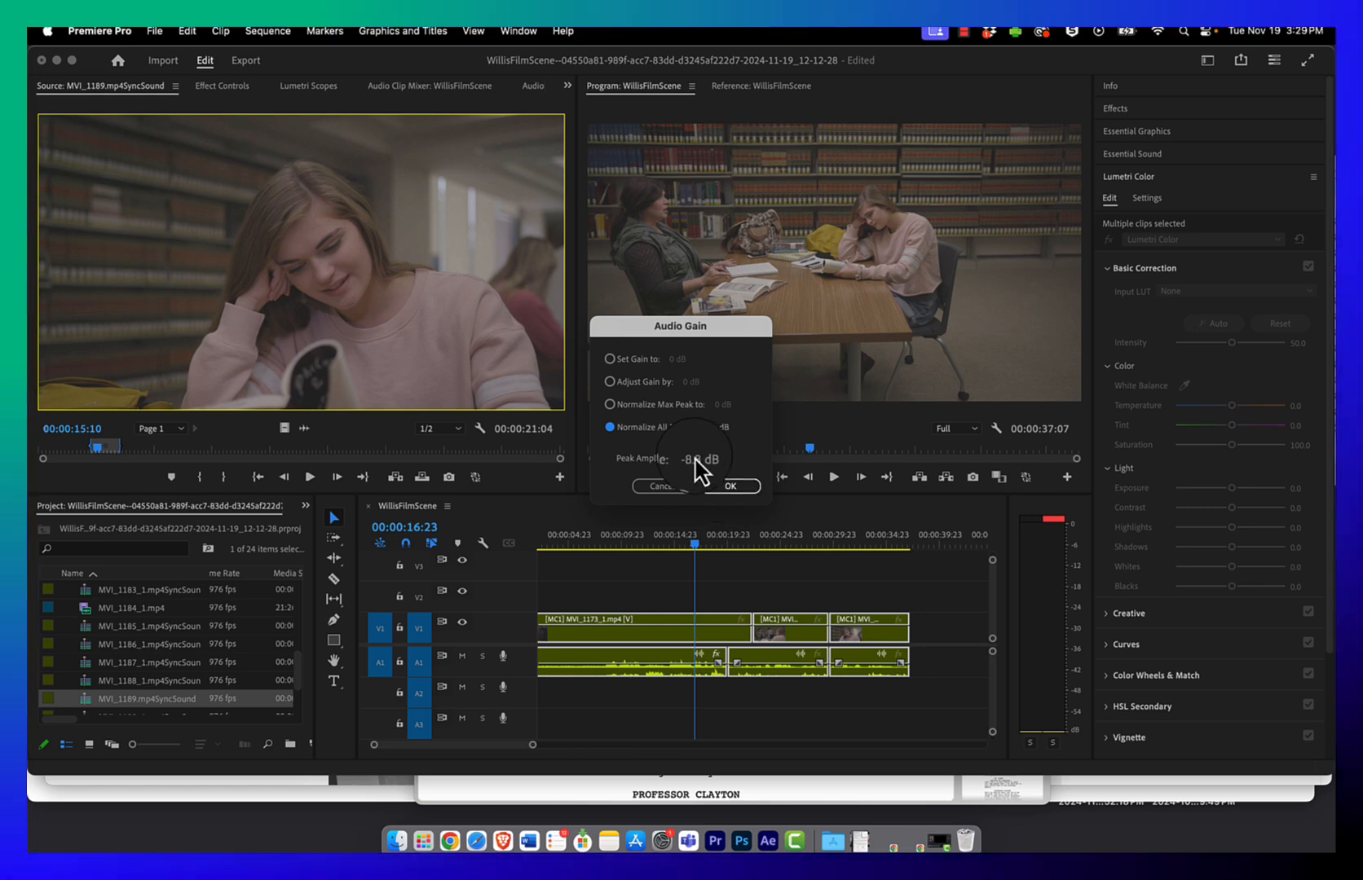
{"action": "left_click", "coordinate": [729, 486]}
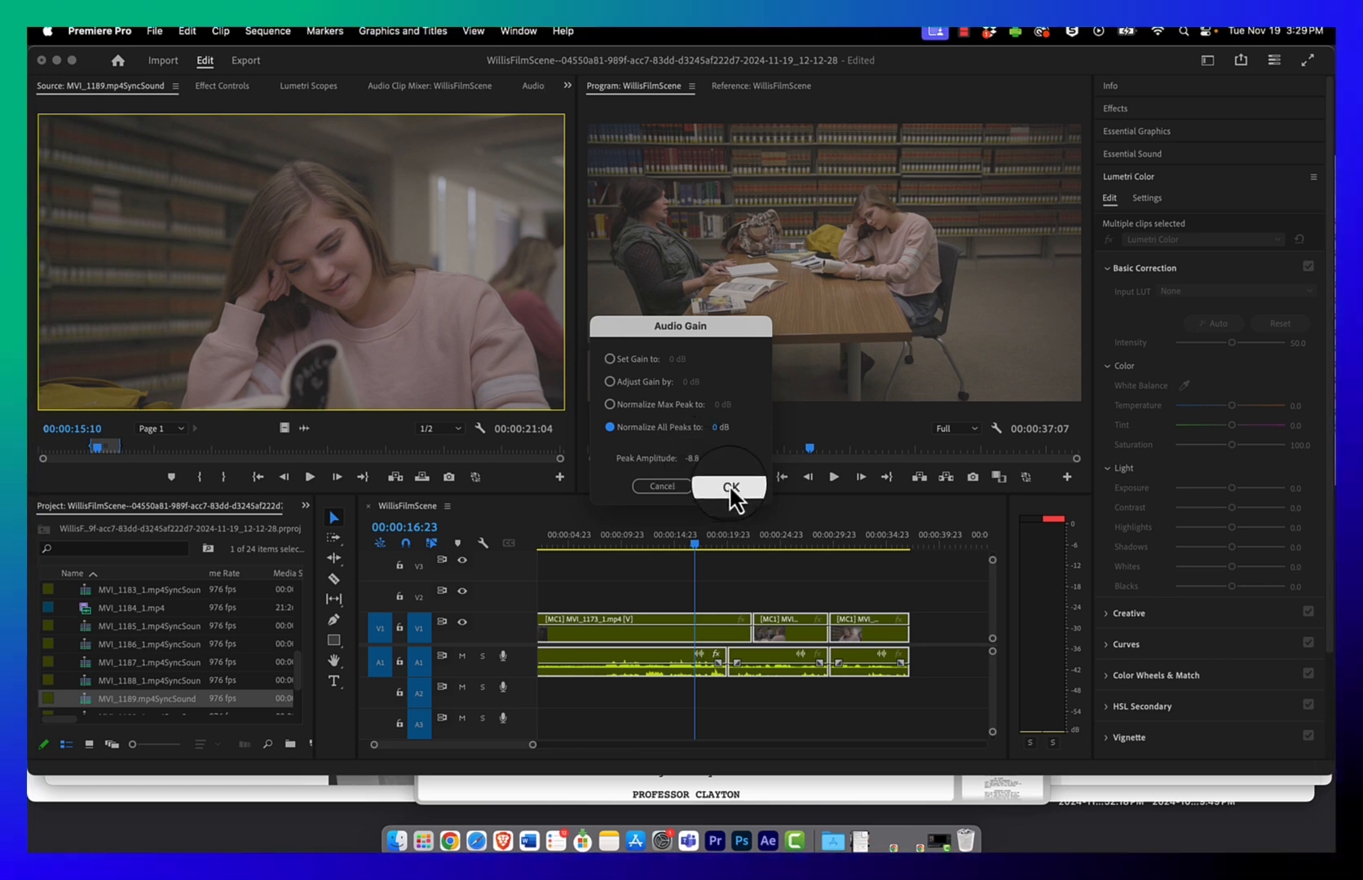
{"action": "key", "text": "space"}
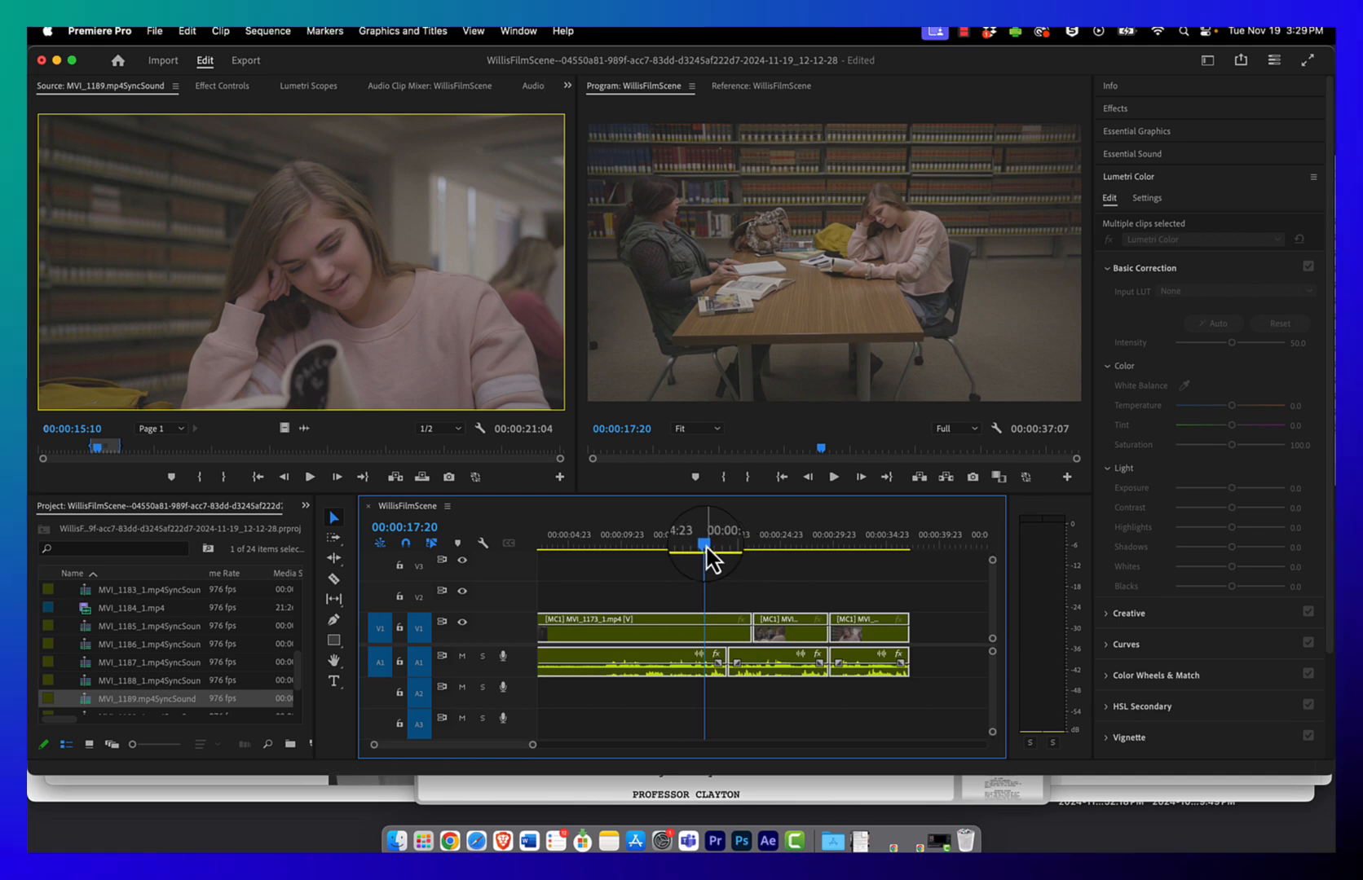
{"action": "key", "text": "space"}
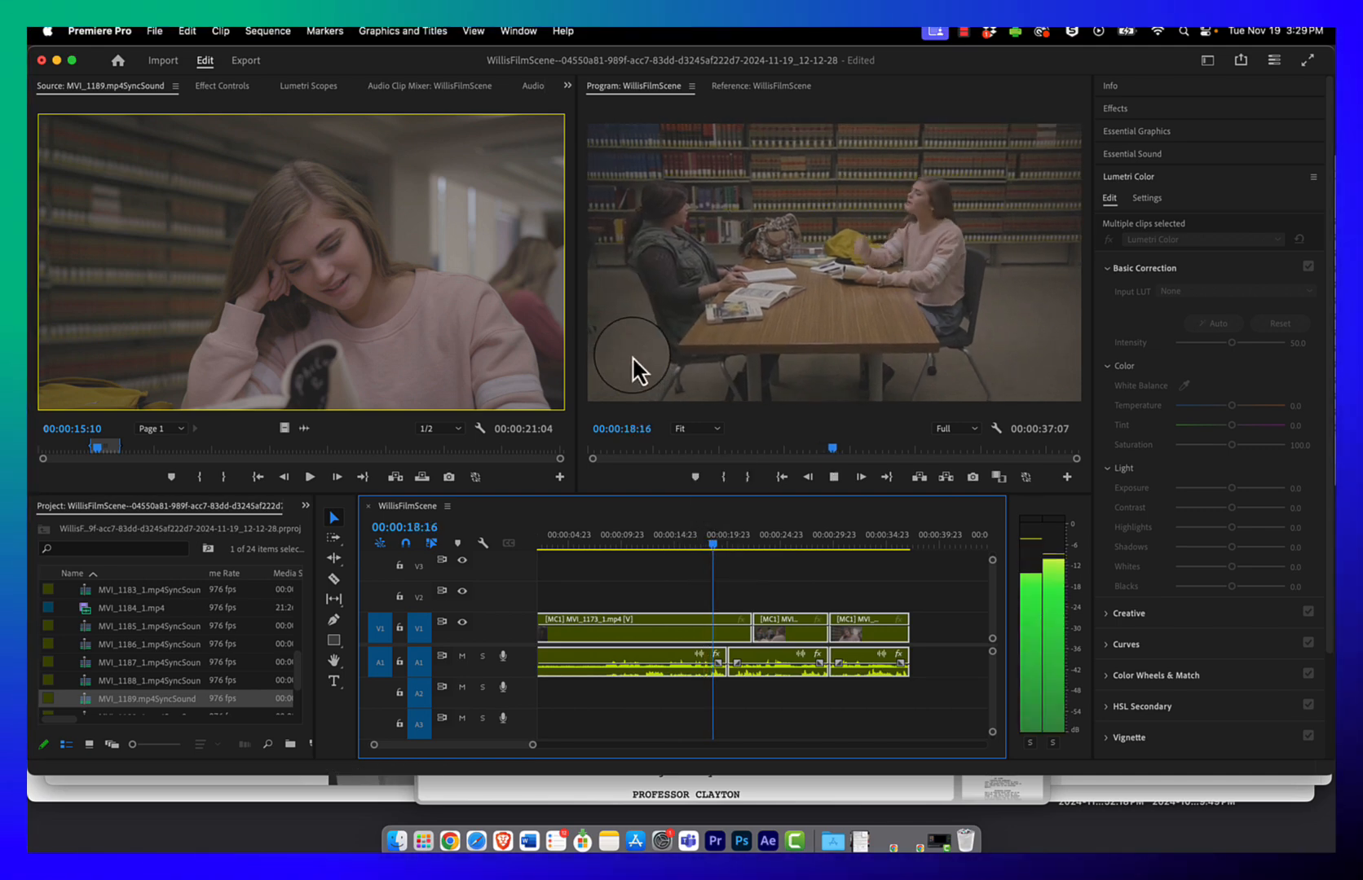
- Review and accept the audio channel mapping of the selected clips, and play the sequence from 00:00:19:06
{"action": "right_click", "coordinate": [667, 654]}
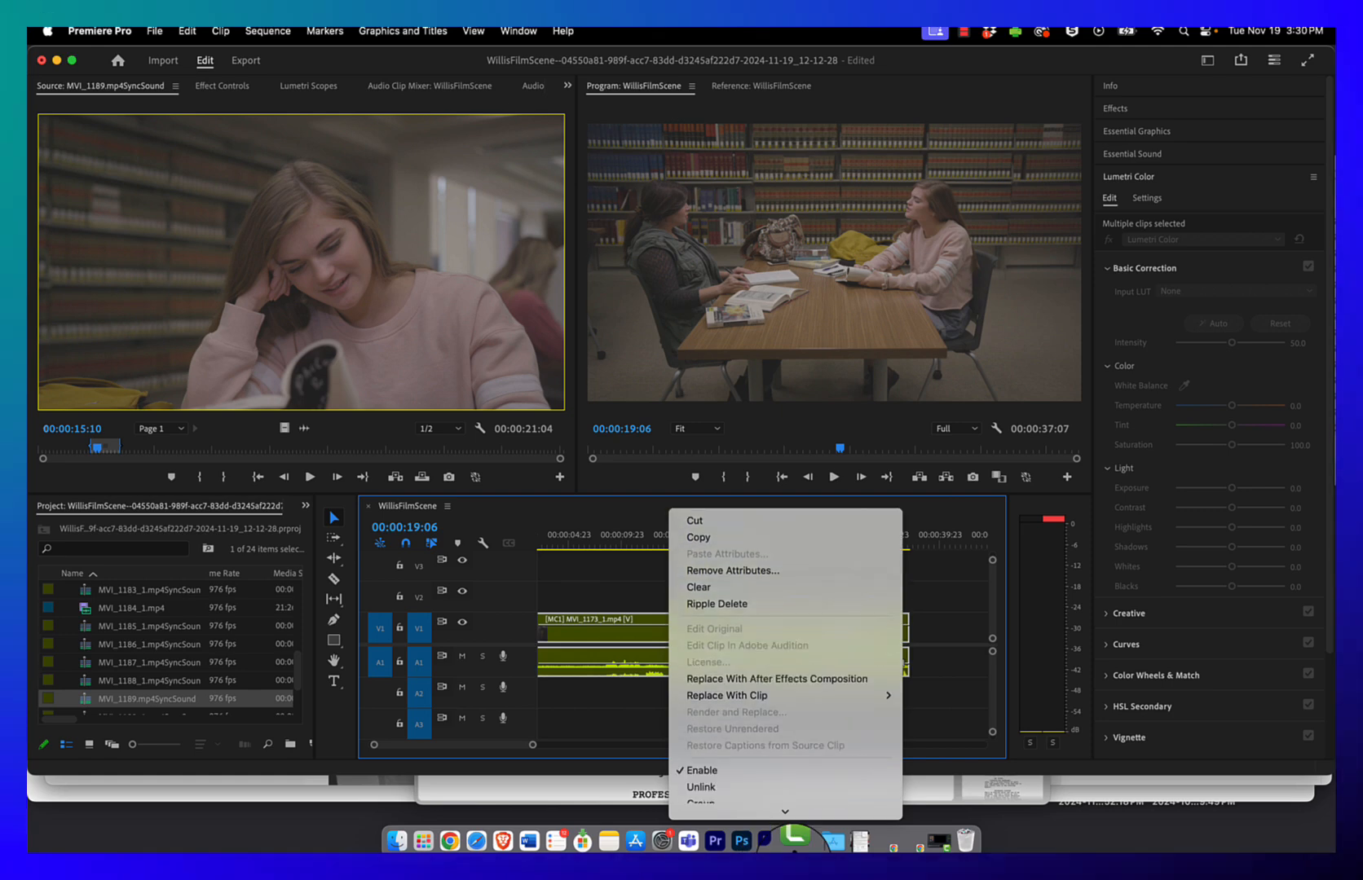
{"action": "scroll", "coordinate": [776, 691], "scroll_direction": "down", "scroll_amount": 4}
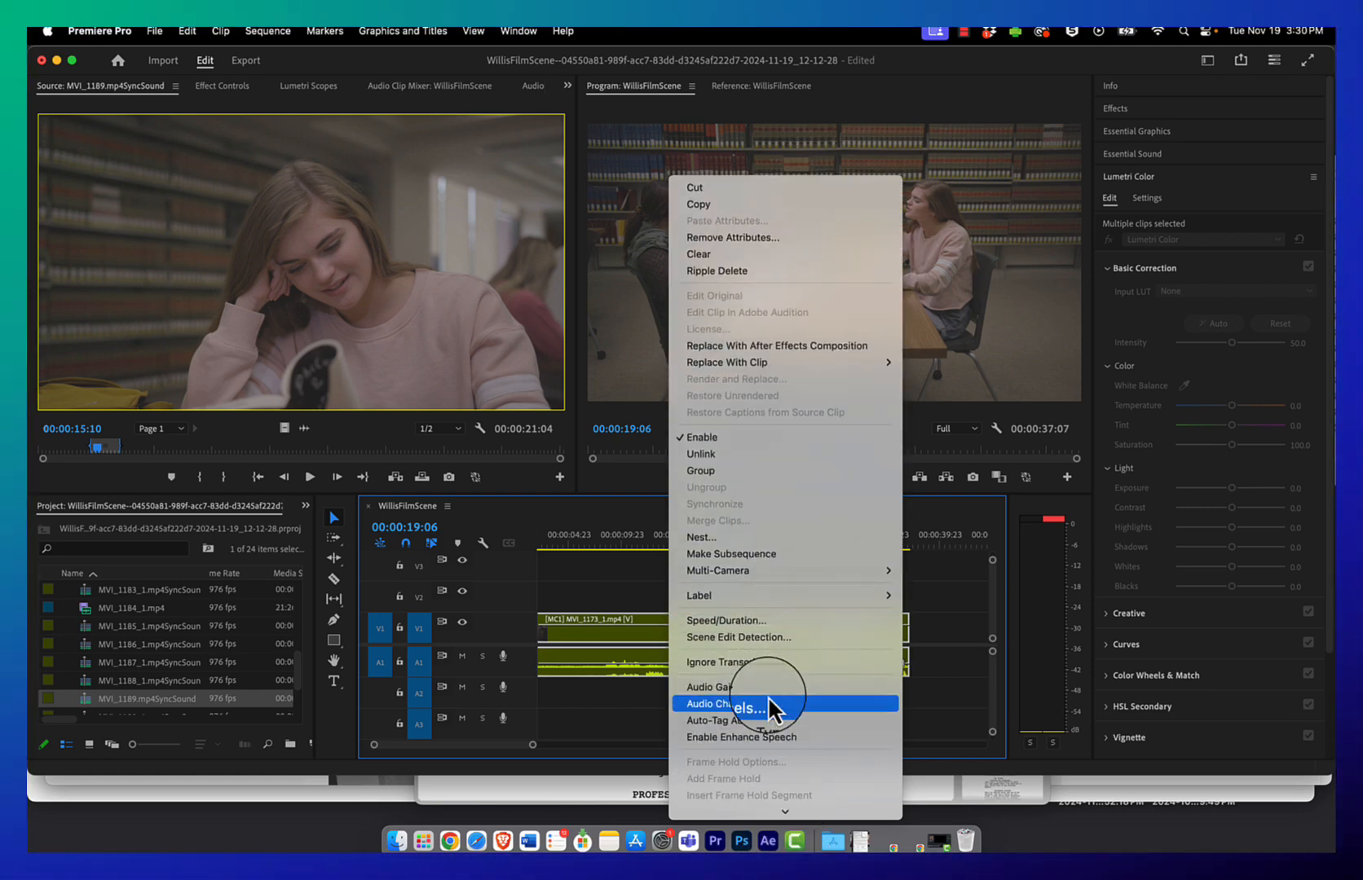
{"action": "left_click", "coordinate": [768, 703]}
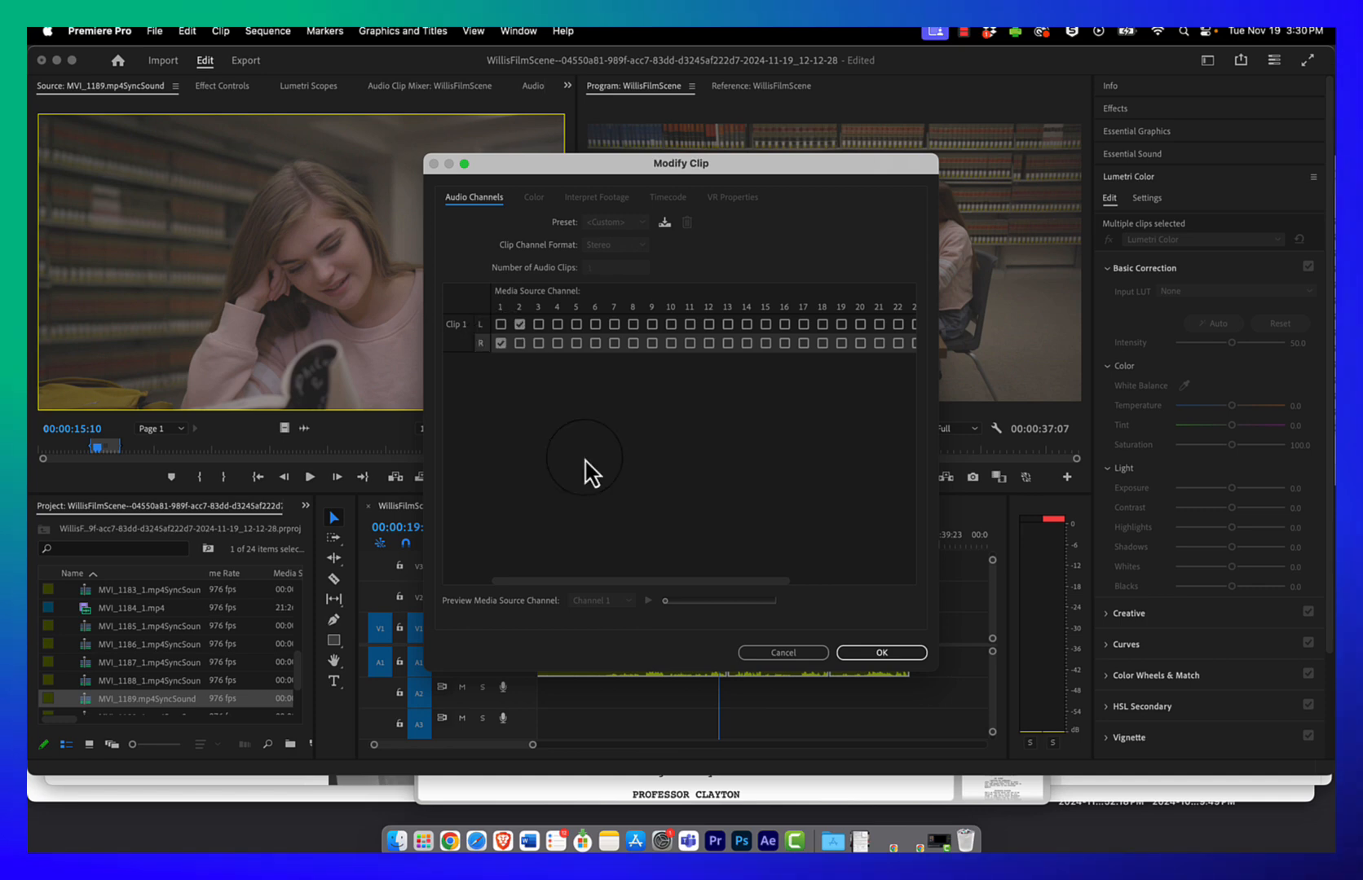
{"action": "left_click", "coordinate": [880, 653]}
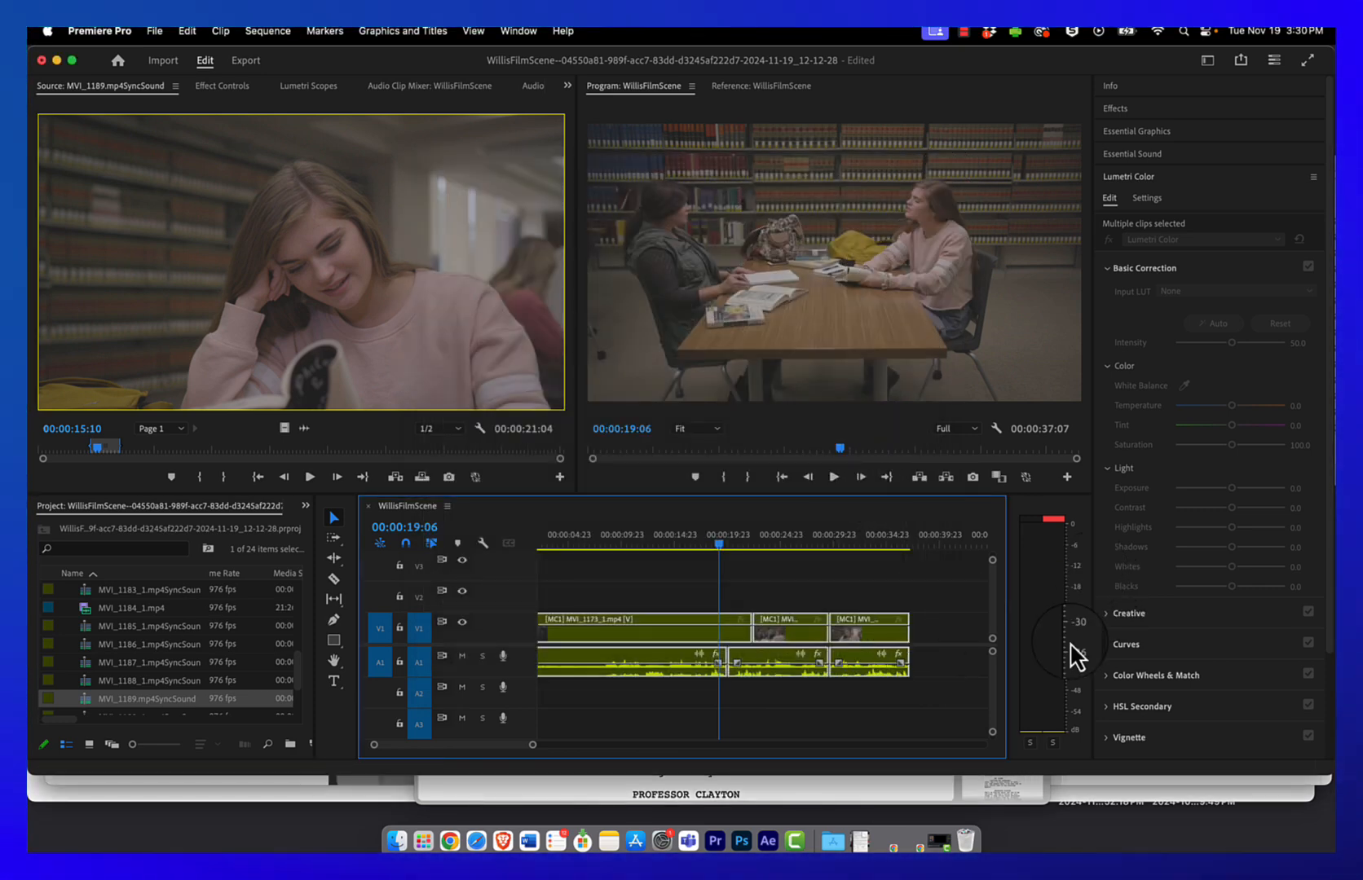
{"action": "key", "text": "space"}
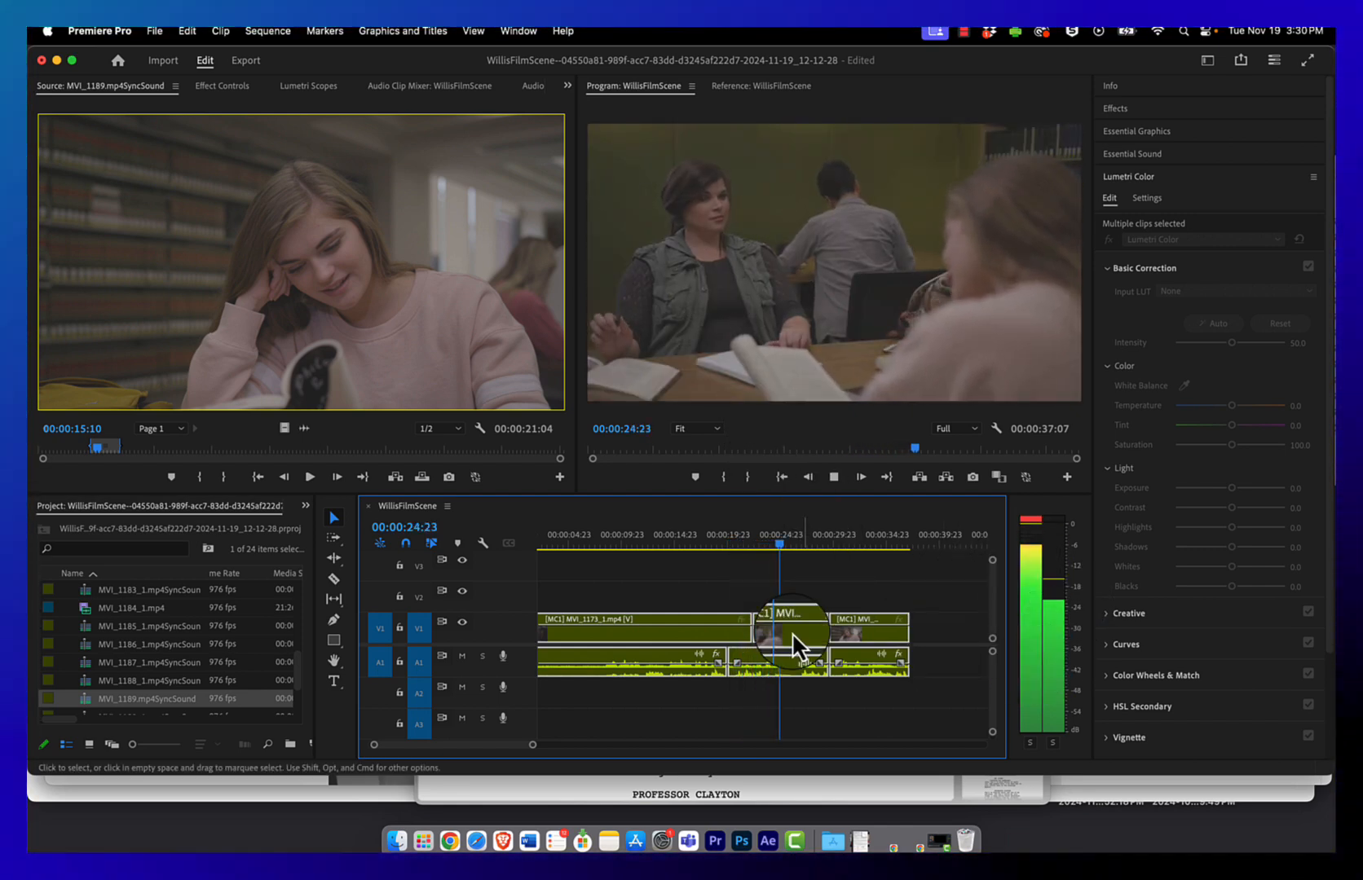
- Switch to Finder, close the Script Illation.pdf preview, and return to Premiere Pro
{"action": "key", "text": "super+Tab"}
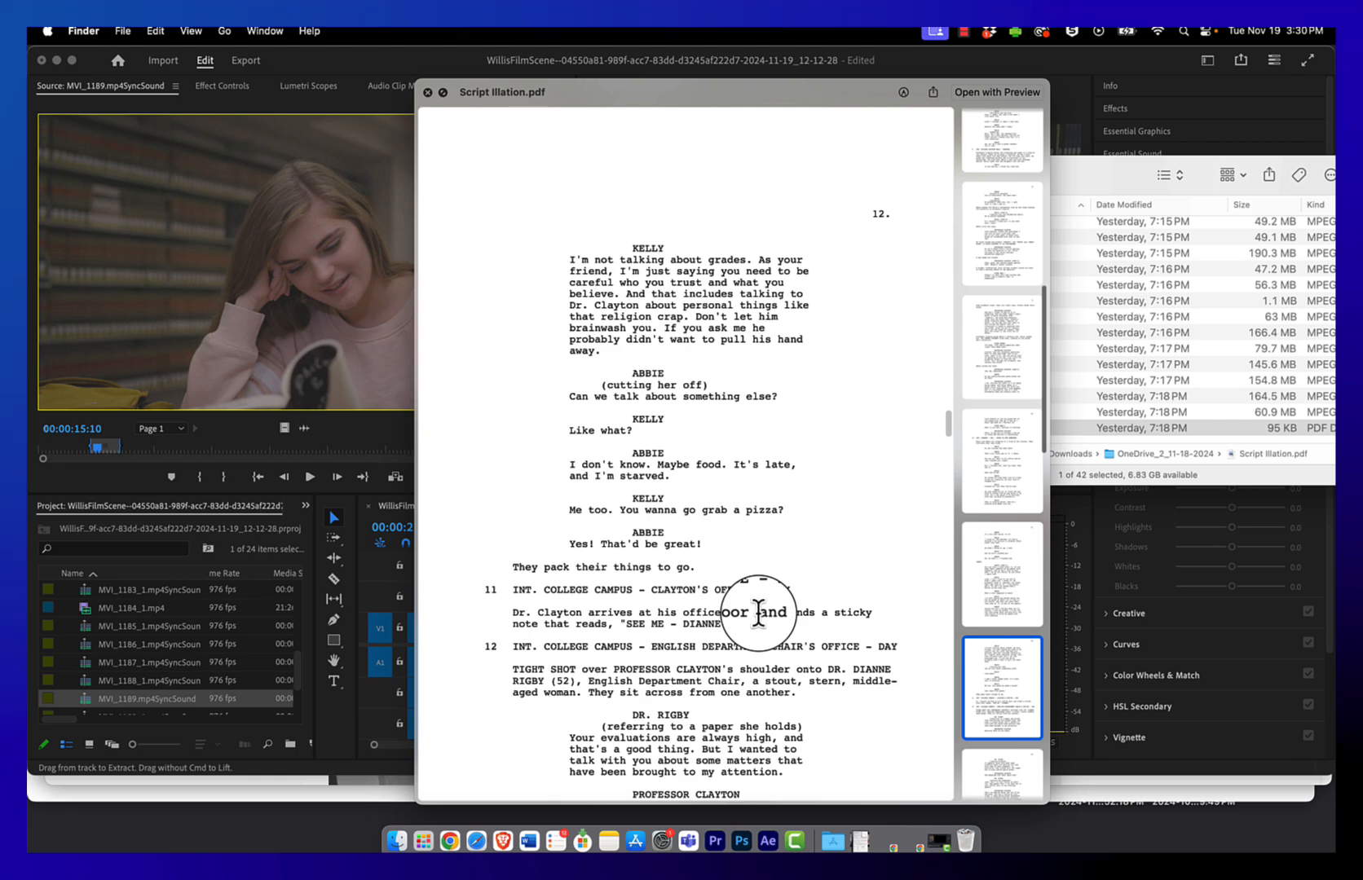
{"action": "key", "text": "space"}
{"action": "key", "text": "super+Tab"}
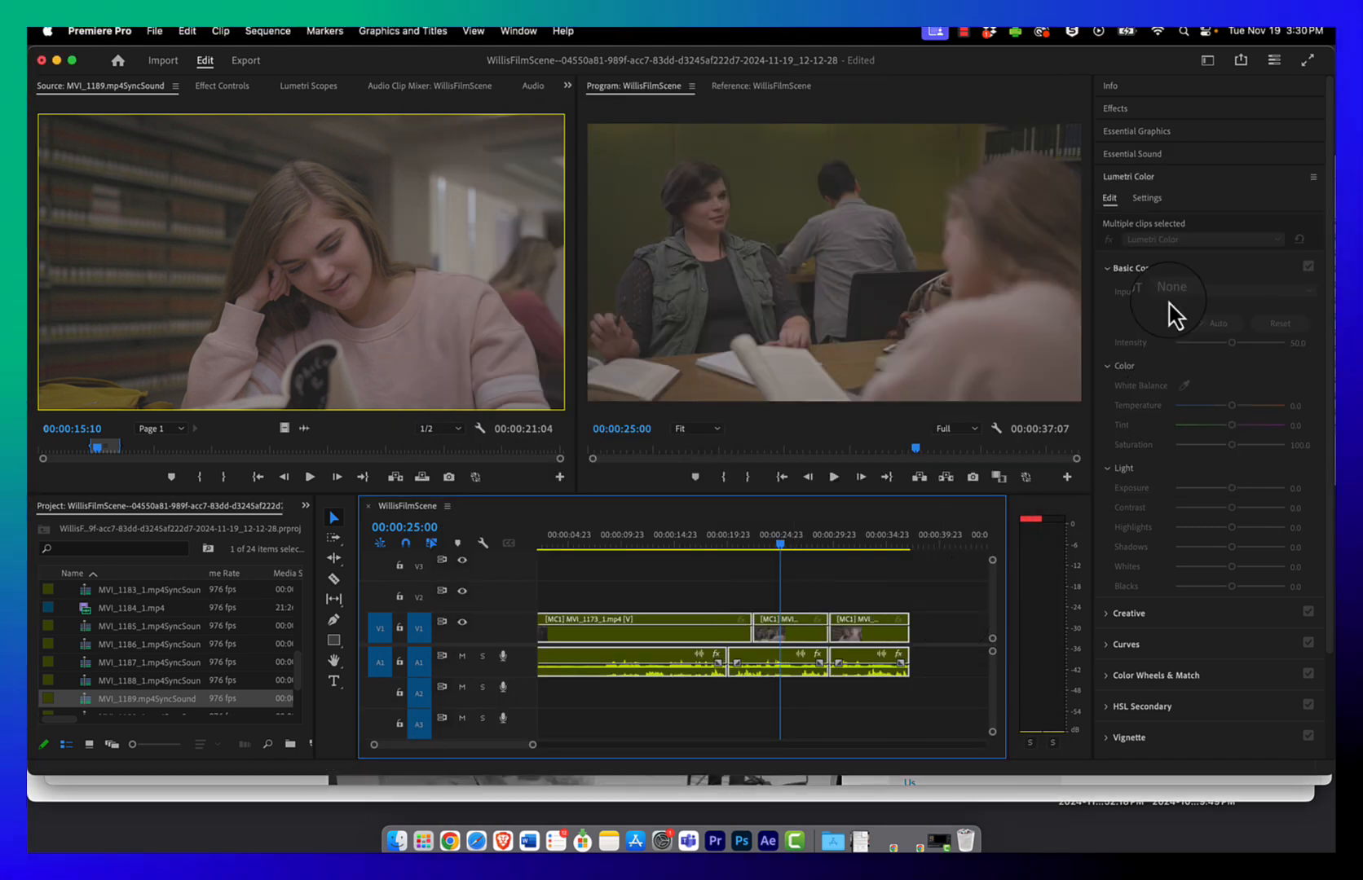
- Grade the MVI_1173 clip with input LUT AlexaV3_K1S1_LogC2Video_DCIP3_EE, temperature -16.4, tint 2.7, saturation 94.5 and exposure 1.0, and preview the result
{"action": "left_click", "coordinate": [738, 588]}
{"action": "left_click", "coordinate": [648, 544]}
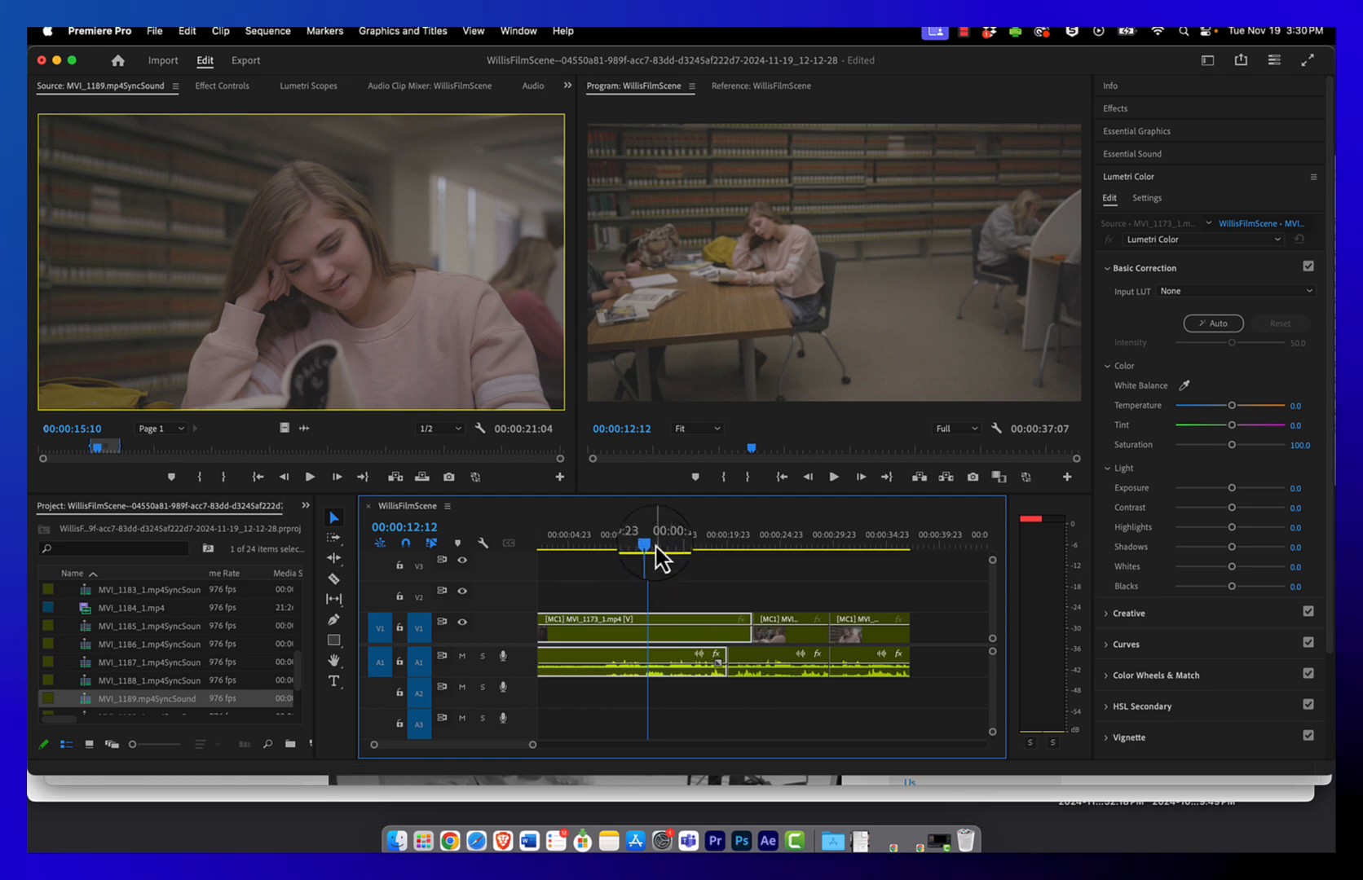
{"action": "left_click_drag", "start_coordinate": [657, 548], "coordinate": [698, 560]}
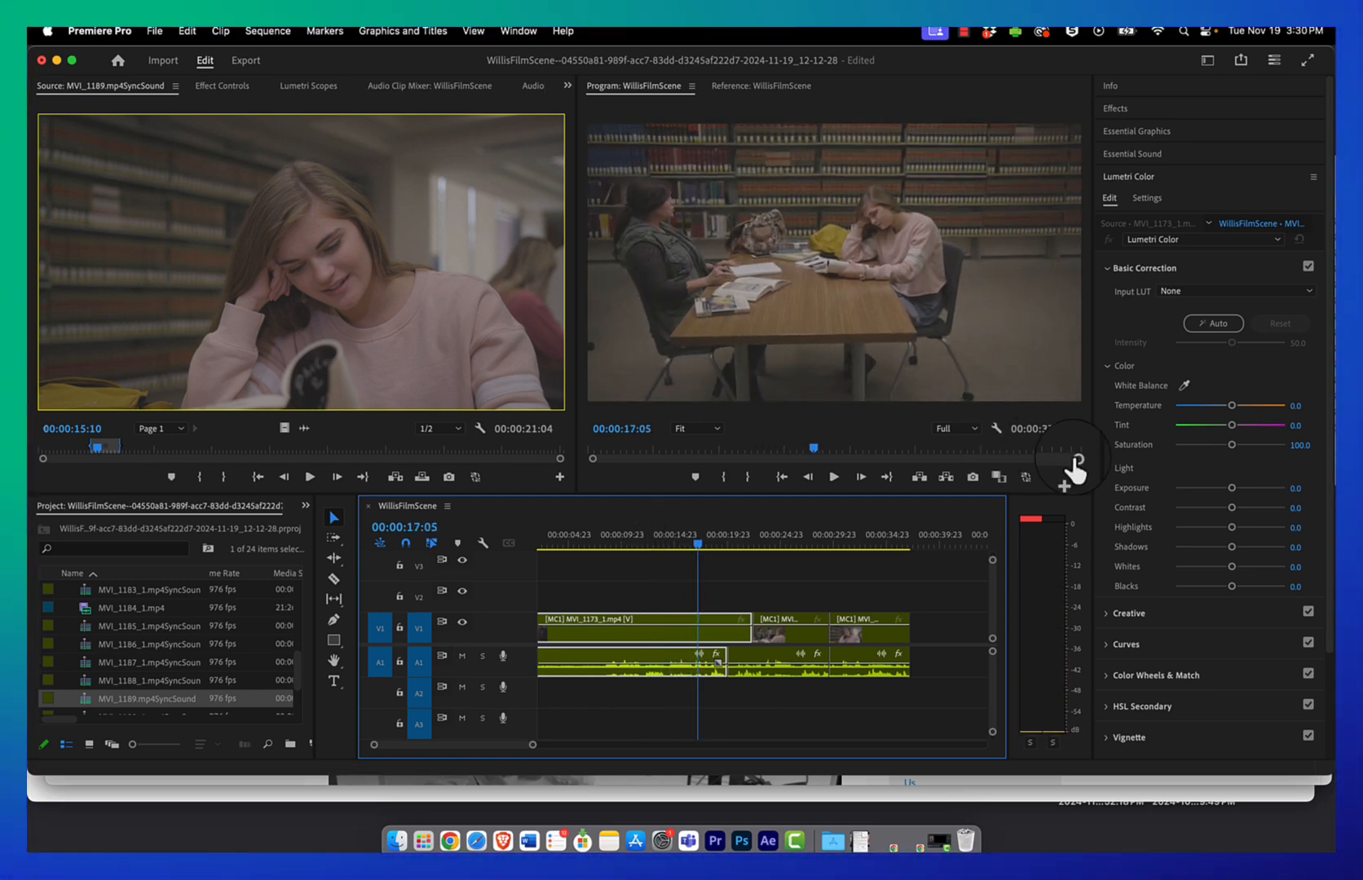
{"action": "left_click", "coordinate": [1207, 294]}
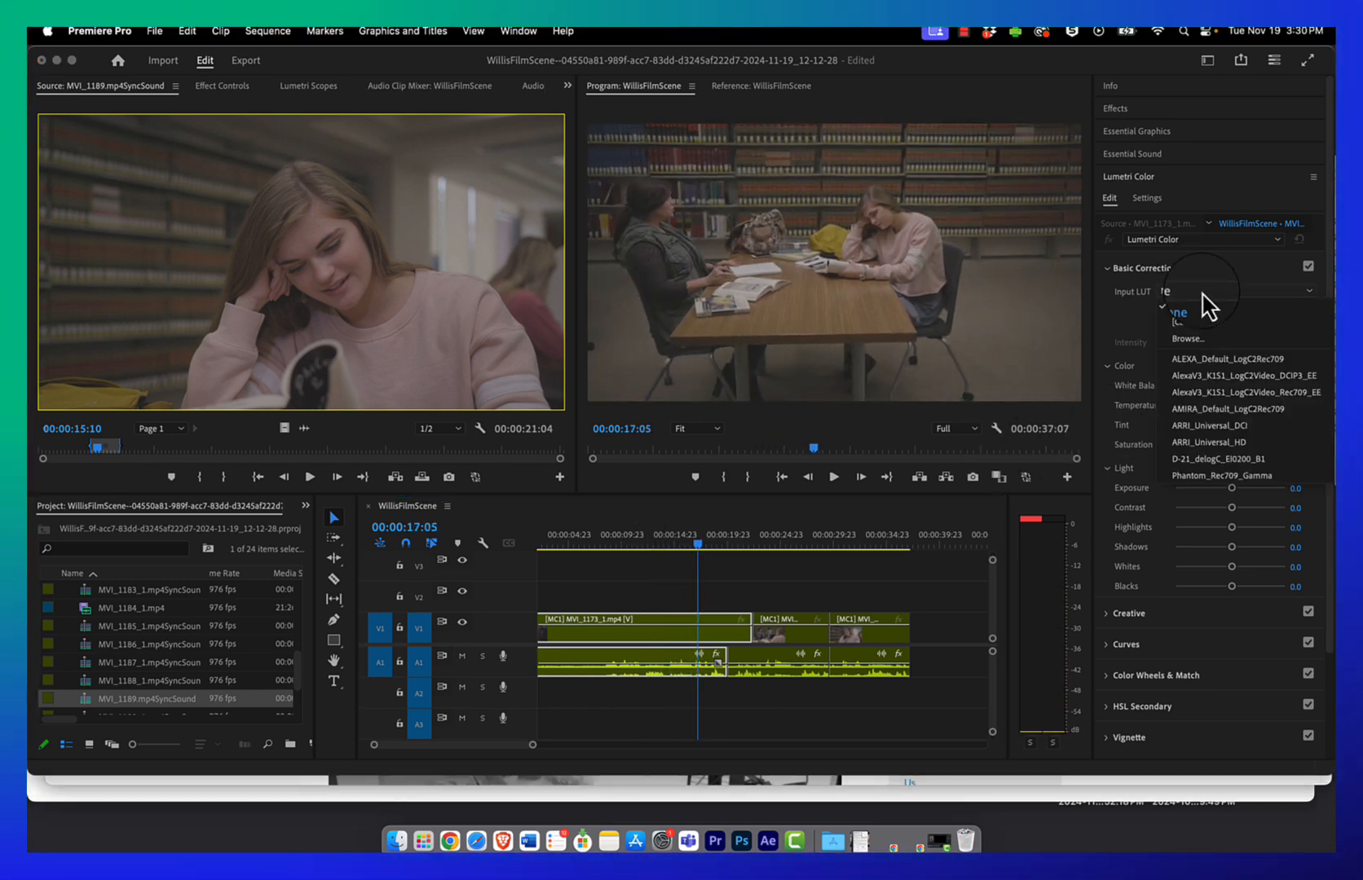
{"action": "left_click", "coordinate": [1231, 378]}
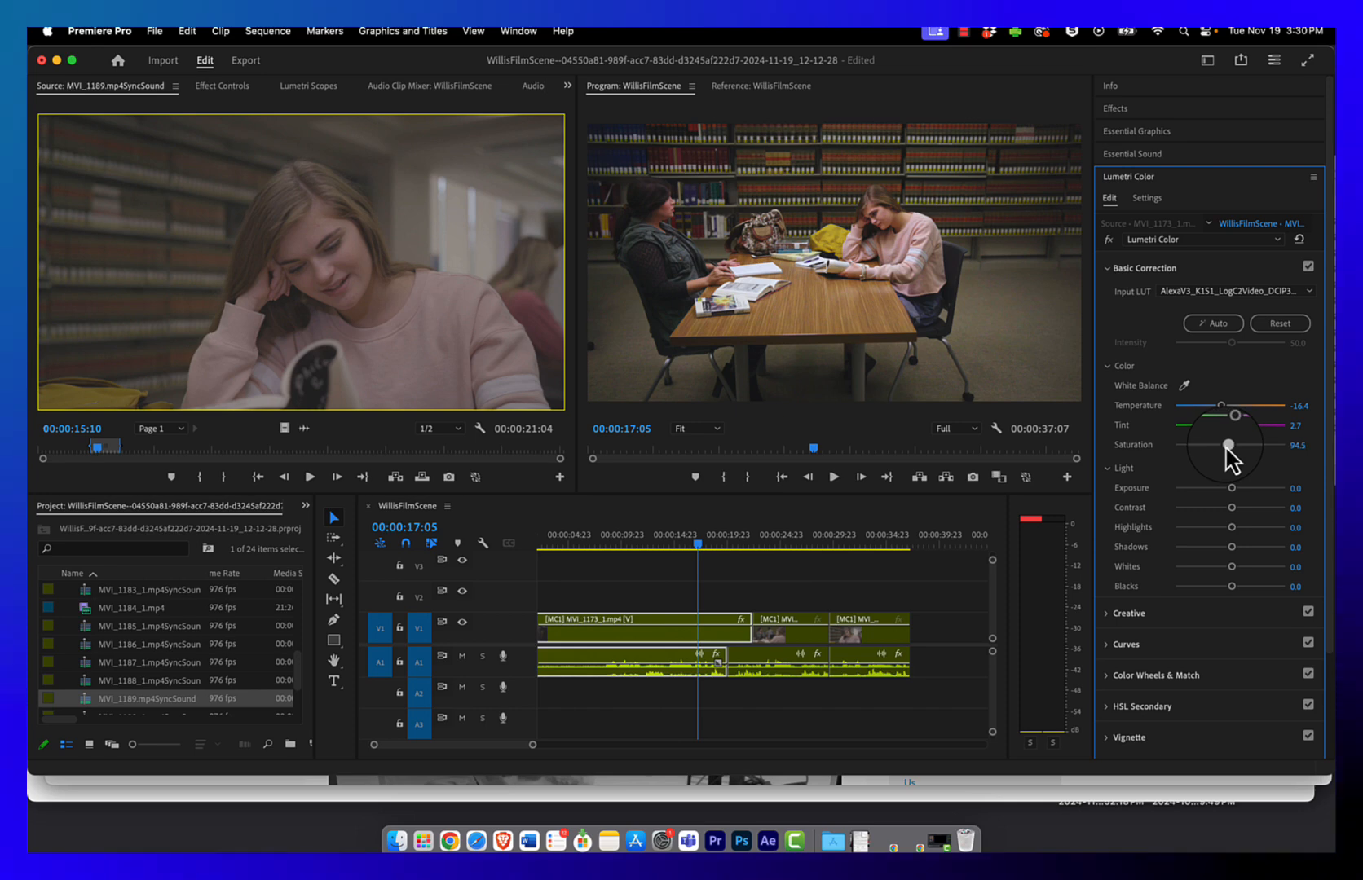
{"action": "left_click_drag", "start_coordinate": [1232, 488], "coordinate": [1241, 487]}
{"action": "mouse_move", "coordinate": [703, 560]}
{"action": "left_mouse_down"}
{"action": "mouse_move", "coordinate": [630, 553]}
{"action": "mouse_move", "coordinate": [723, 563]}
{"action": "left_mouse_up"}
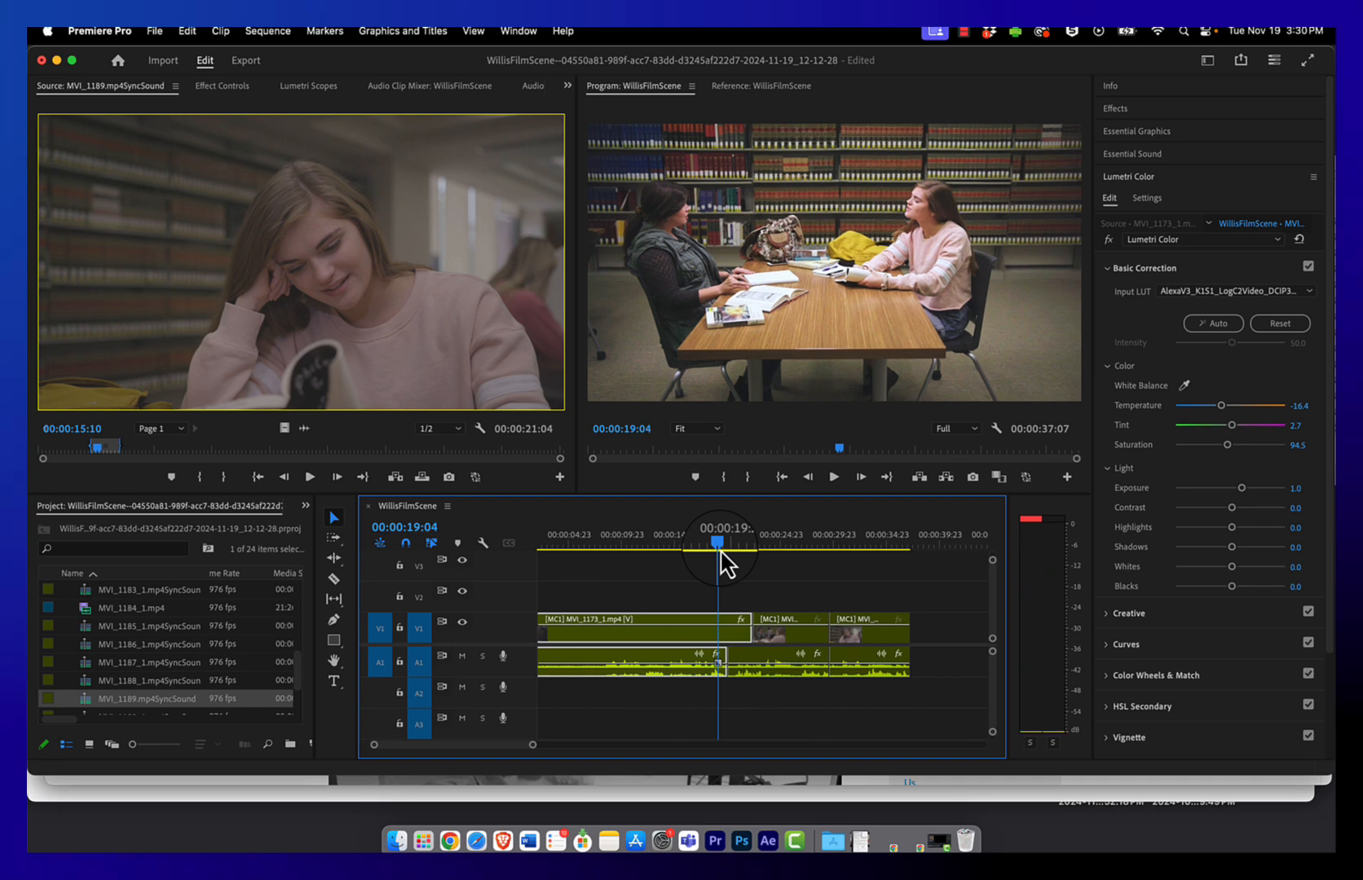
{"action": "left_click", "coordinate": [781, 548]}
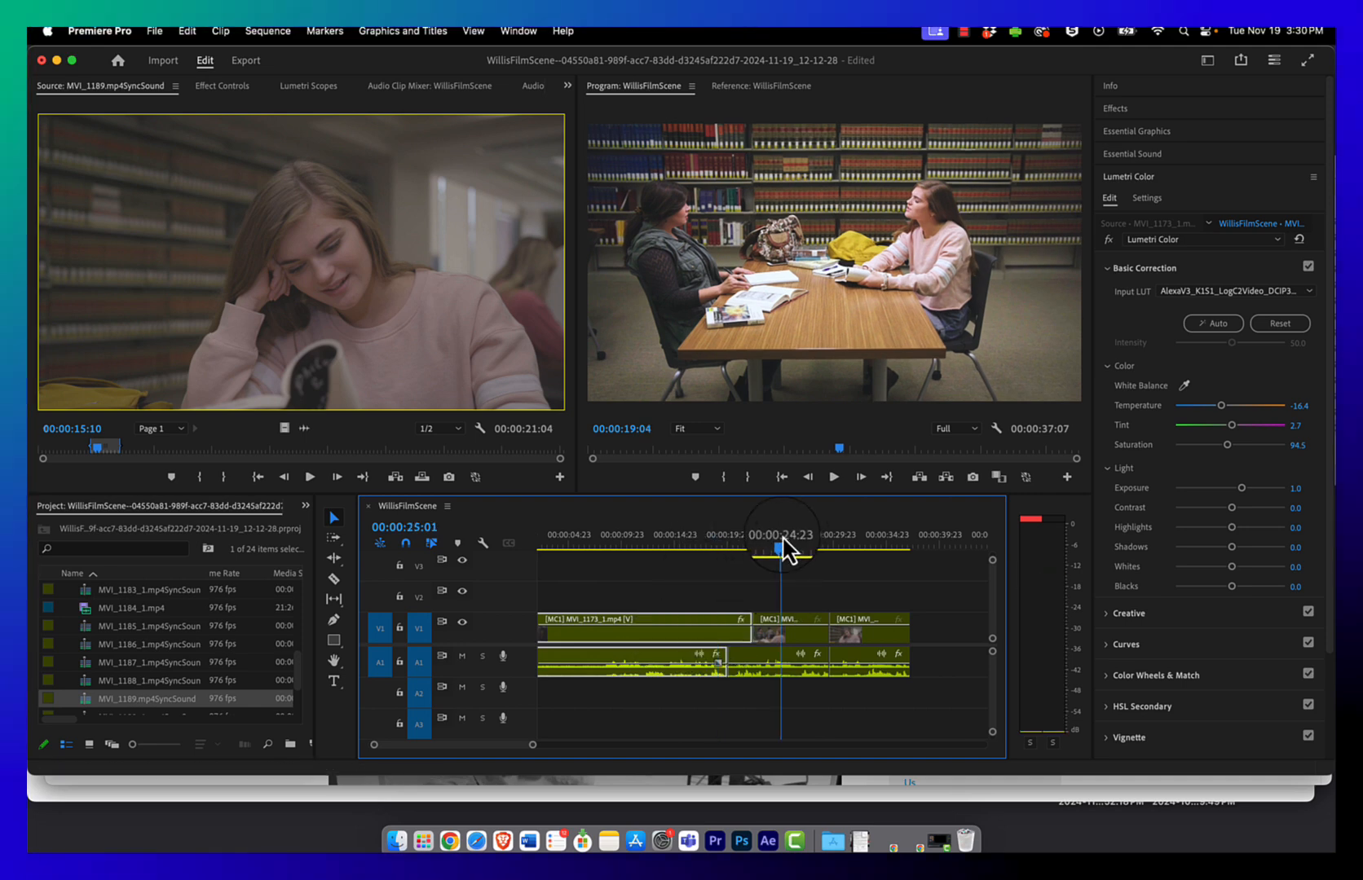
{"action": "left_click_drag", "start_coordinate": [801, 554], "coordinate": [688, 579]}
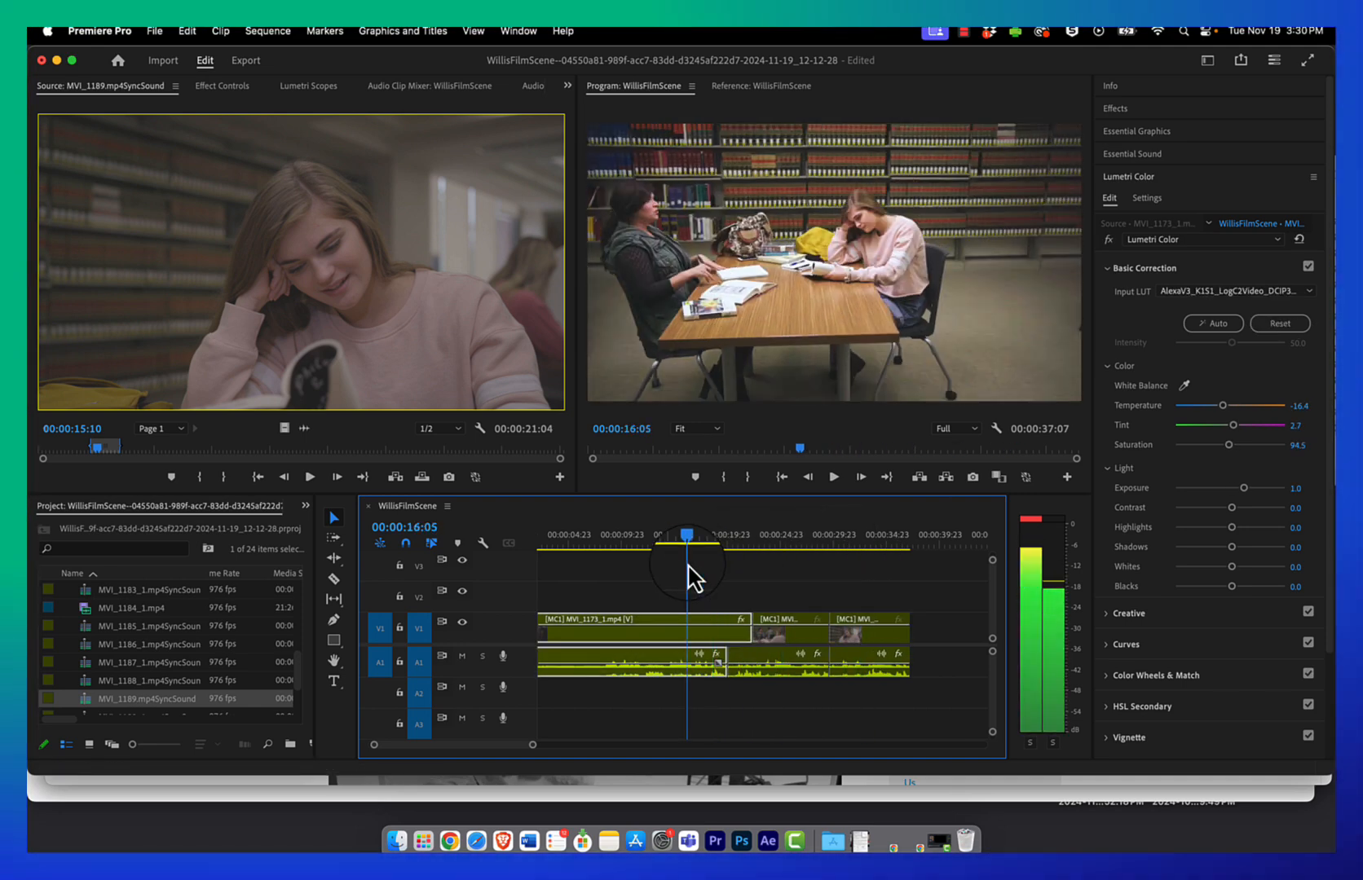
- Copy the MVI_1173 clip and paste only its Lumetri Color effect onto the MVI_1187 and MVI_1189 clips
{"action": "left_click", "coordinate": [648, 649]}
{"action": "right_click", "coordinate": [660, 639]}
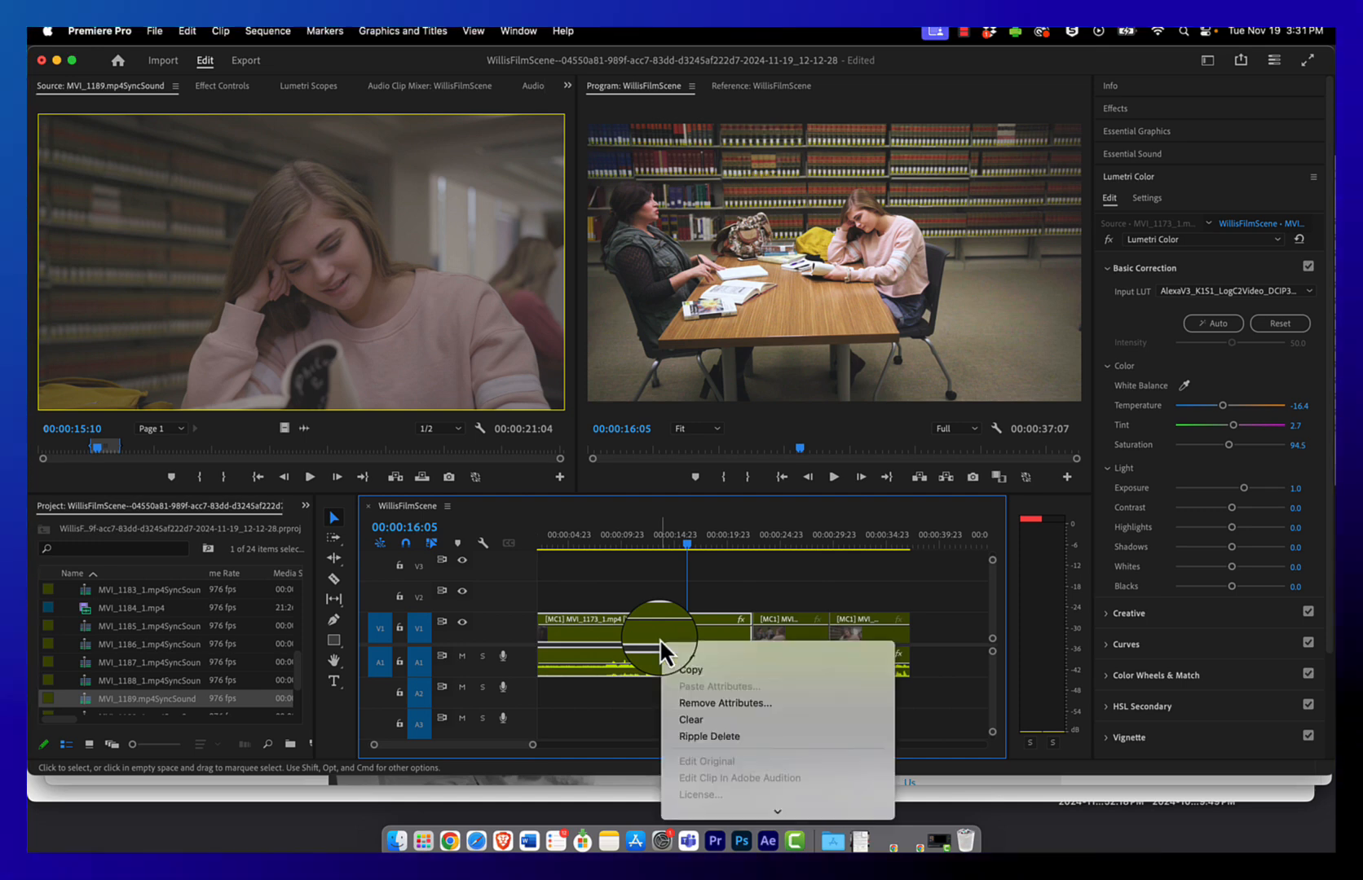
{"action": "left_click", "coordinate": [692, 673]}
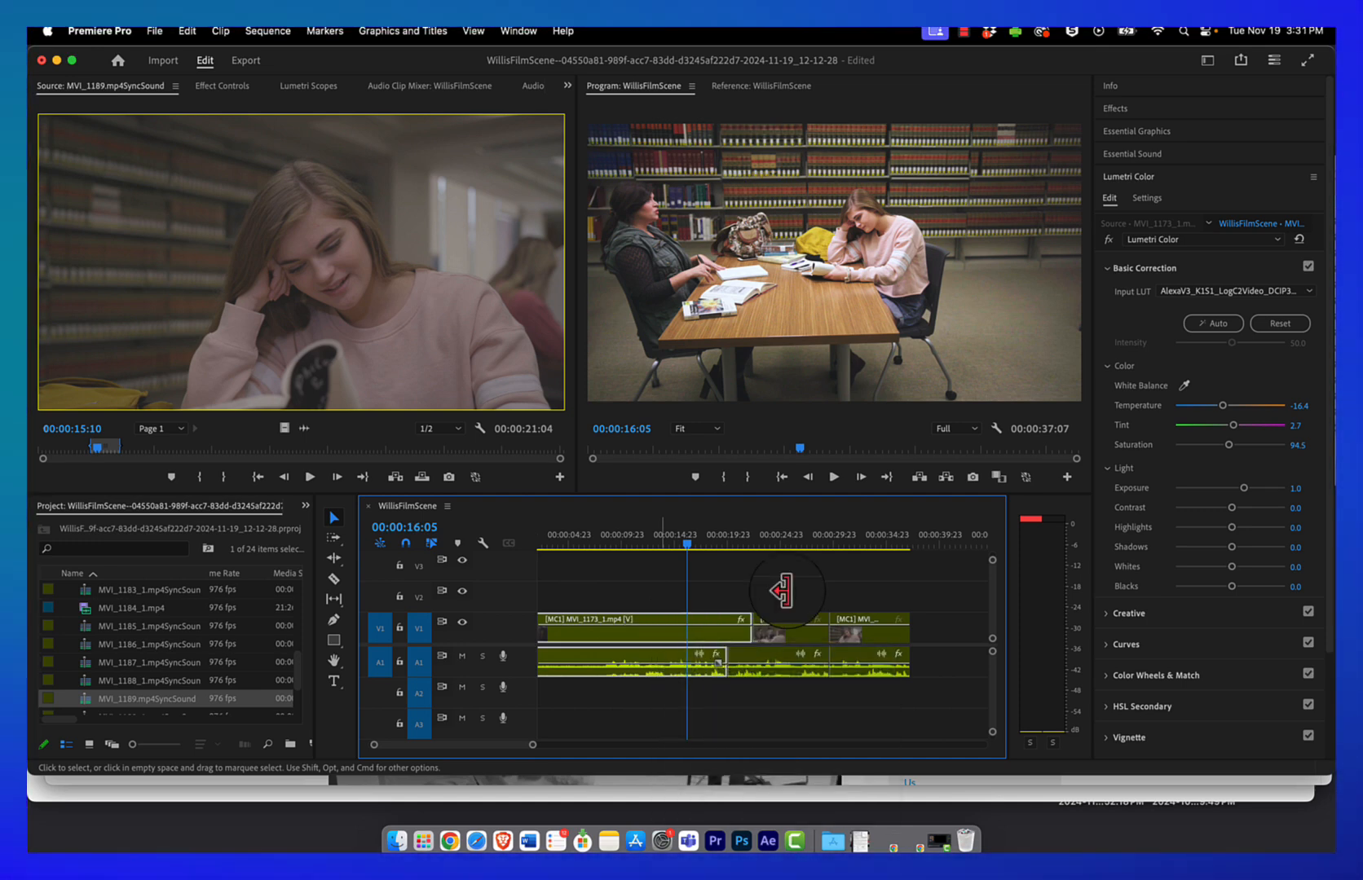
{"action": "left_click", "coordinate": [783, 547]}
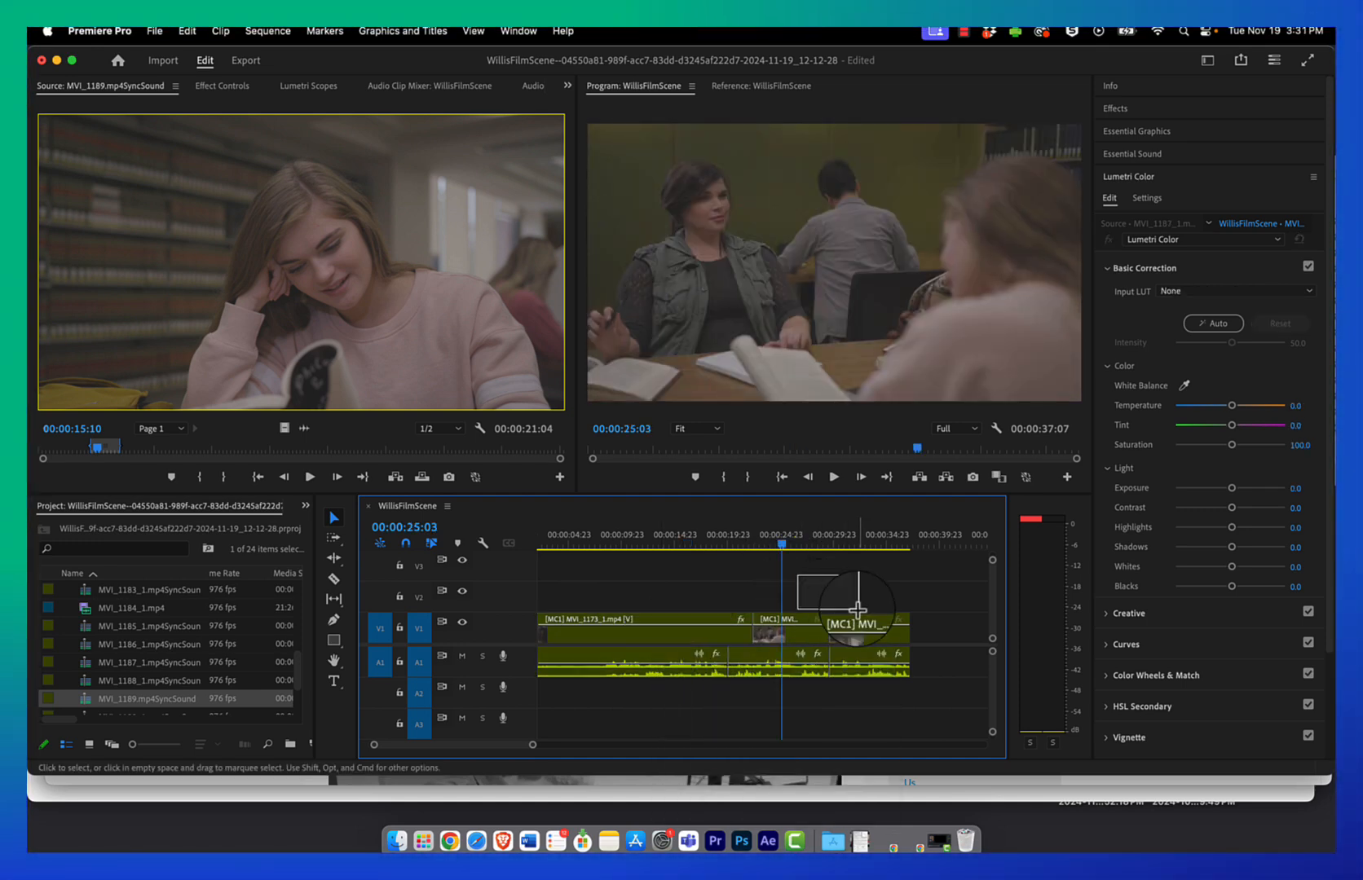
{"action": "left_click_drag", "start_coordinate": [872, 632], "coordinate": [873, 633]}
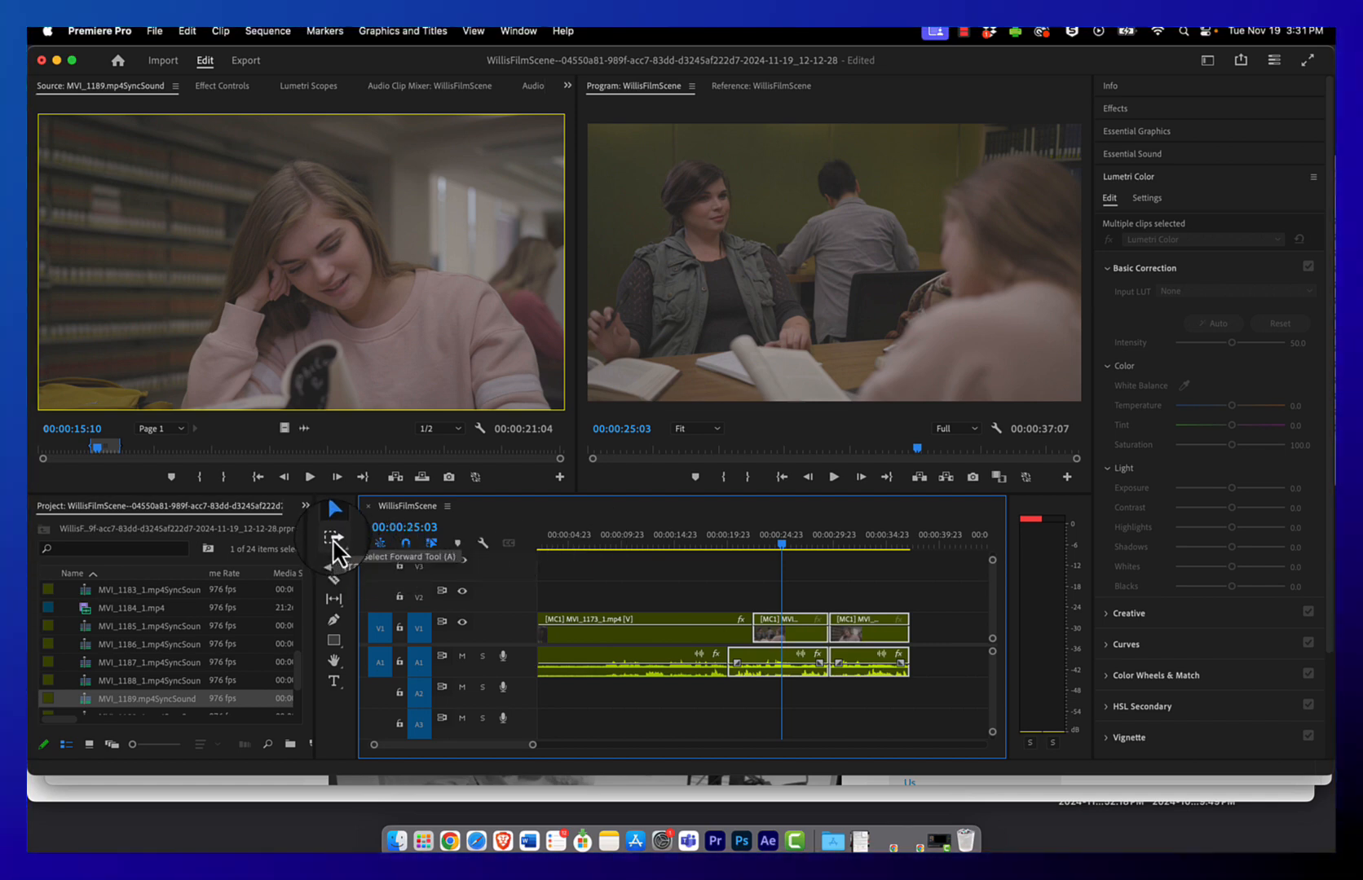
{"action": "left_click", "coordinate": [680, 565]}
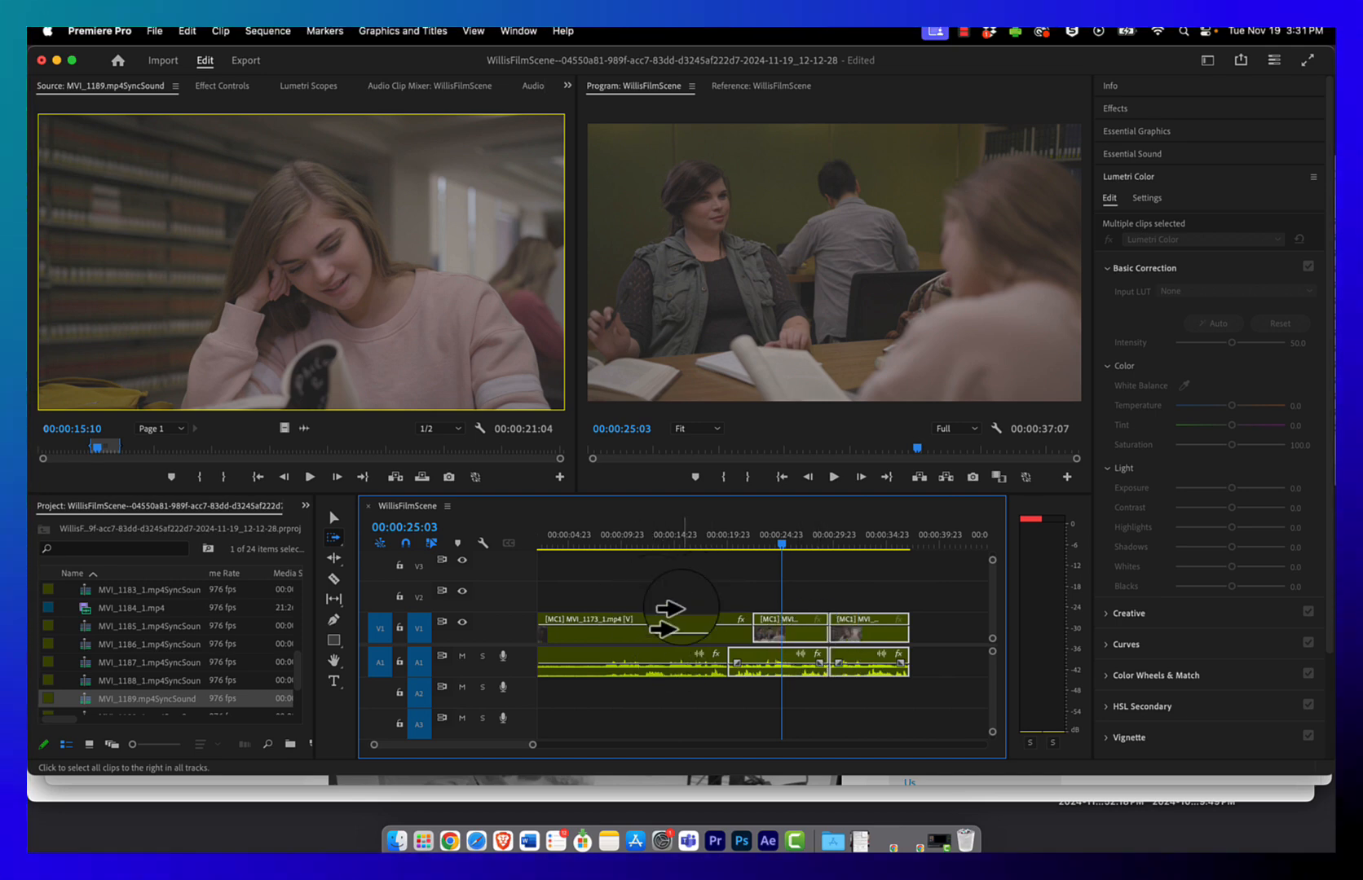
{"action": "left_click", "coordinate": [188, 33]}
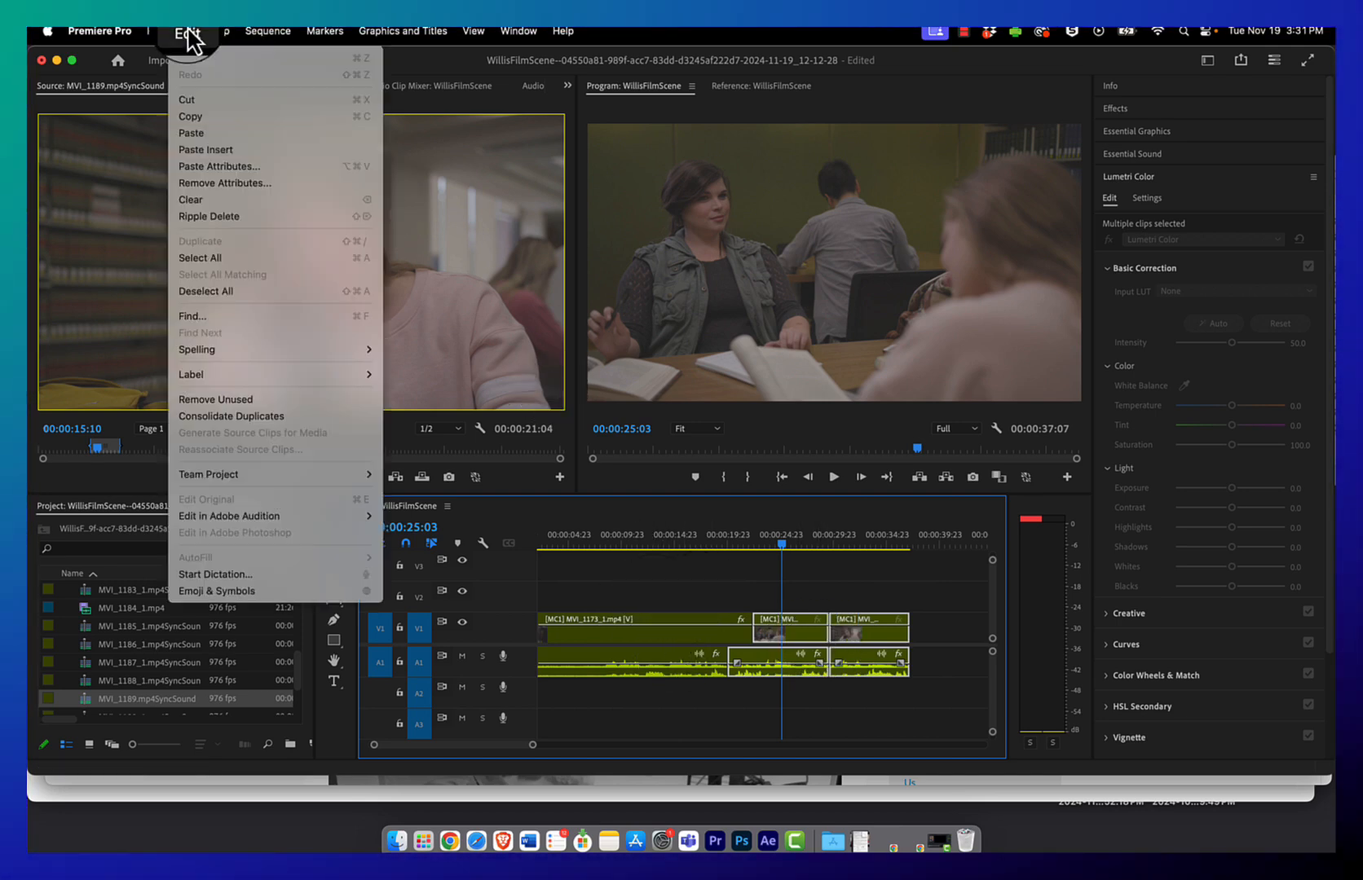
{"action": "left_click", "coordinate": [240, 167]}
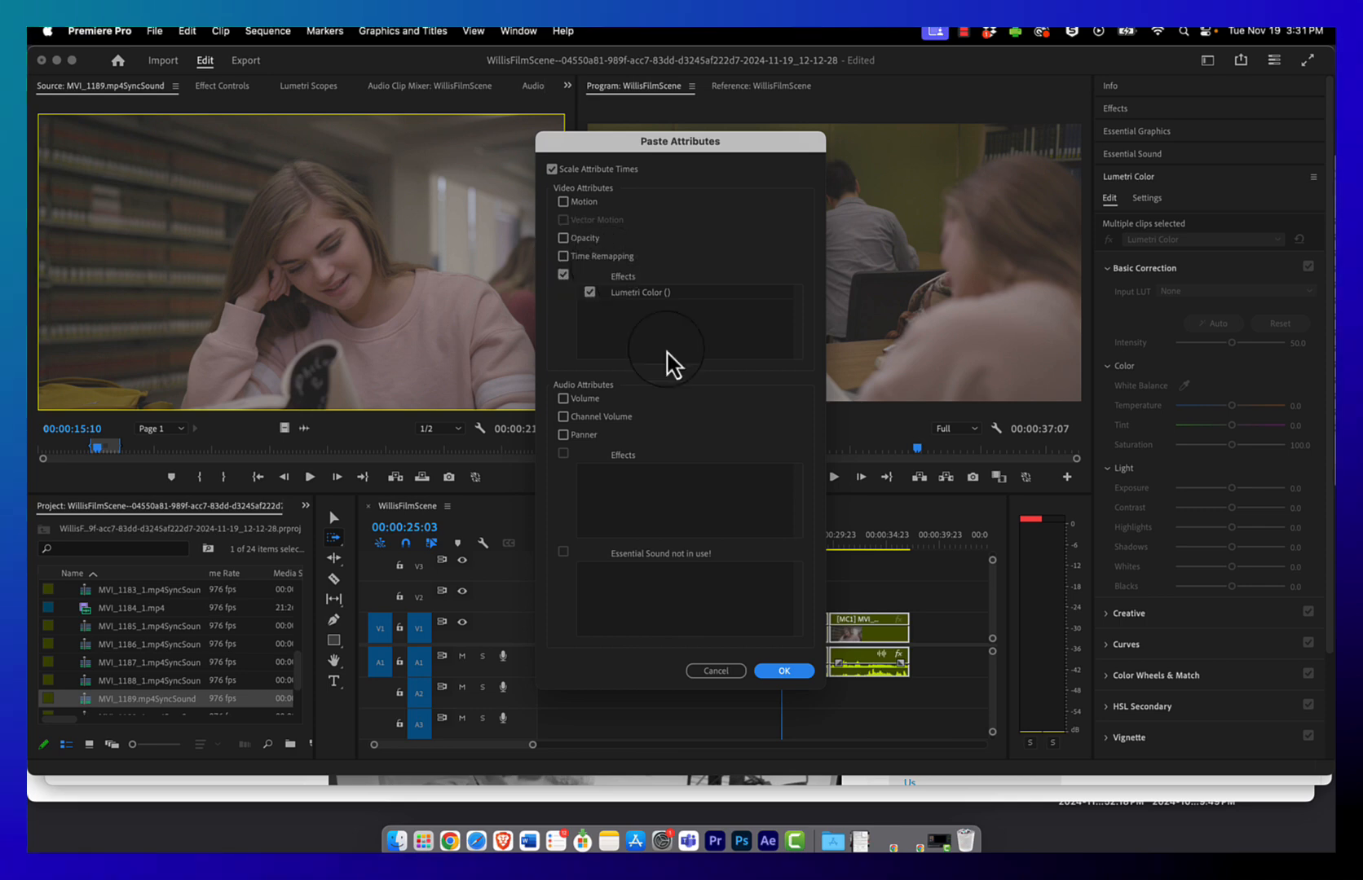
{"action": "left_click", "coordinate": [785, 673]}
{"action": "key", "text": "super+Tab"}
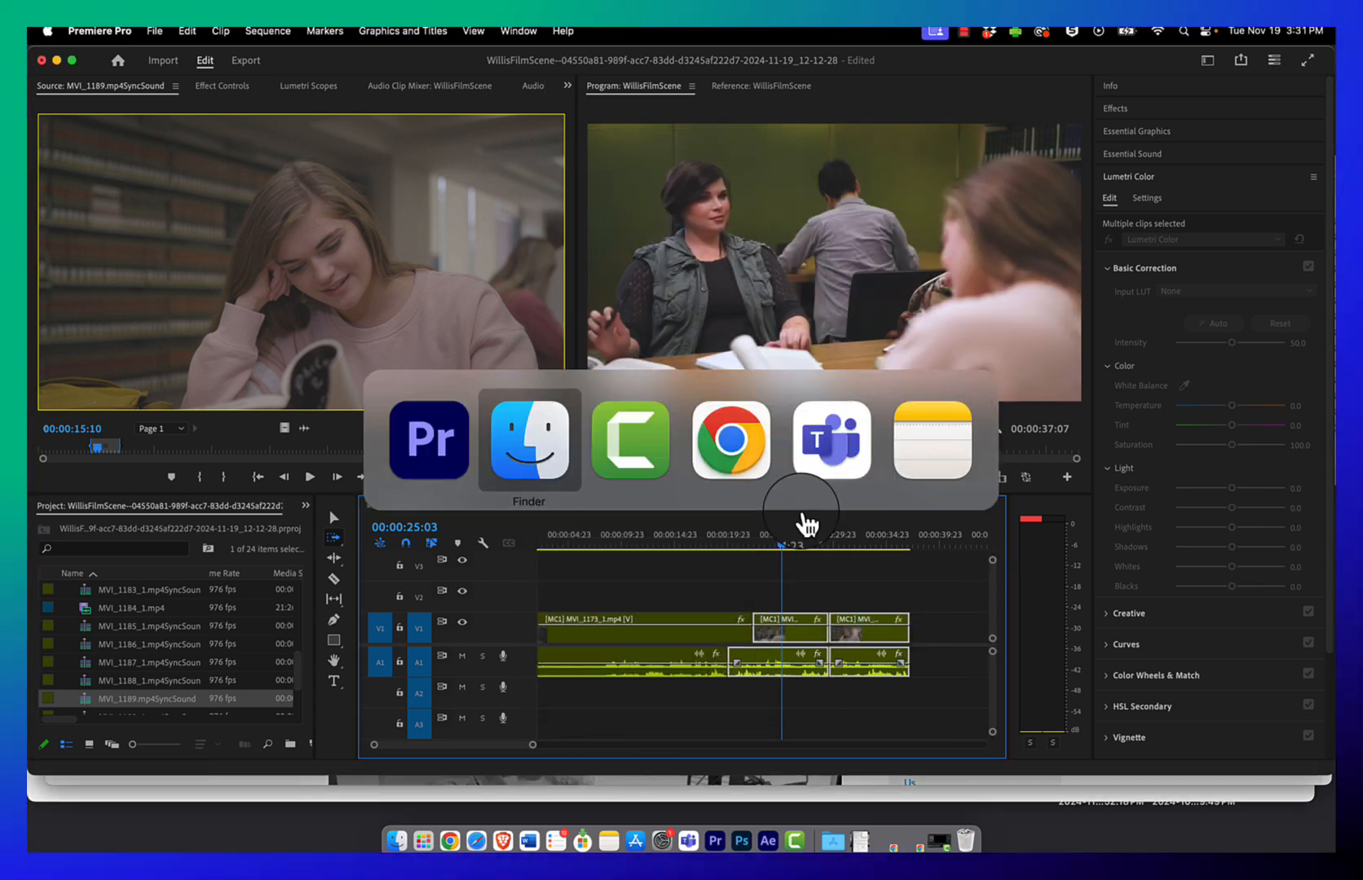
{"action": "key", "text": "super+Tab"}
{"action": "left_click", "coordinate": [963, 34]}
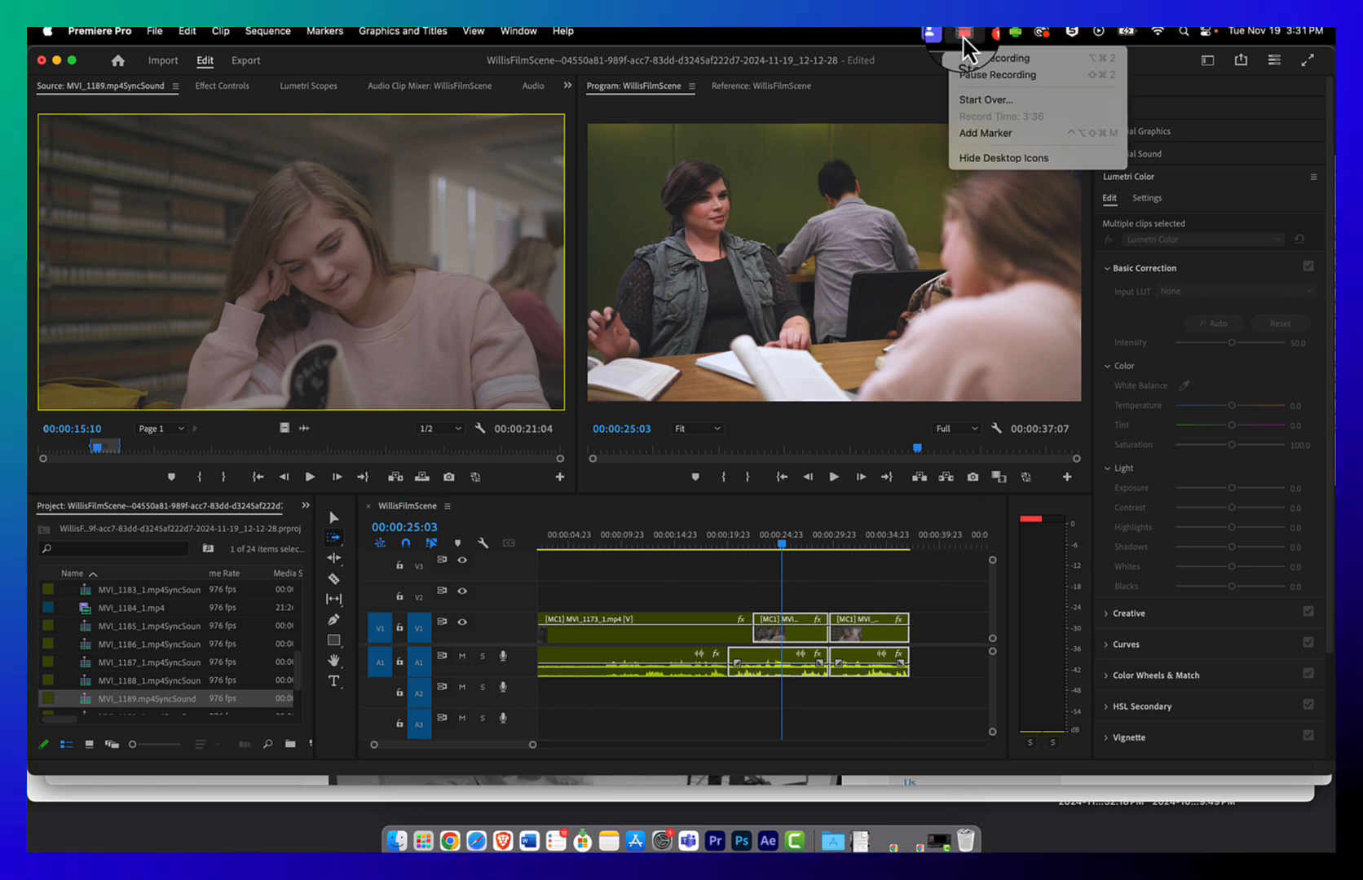